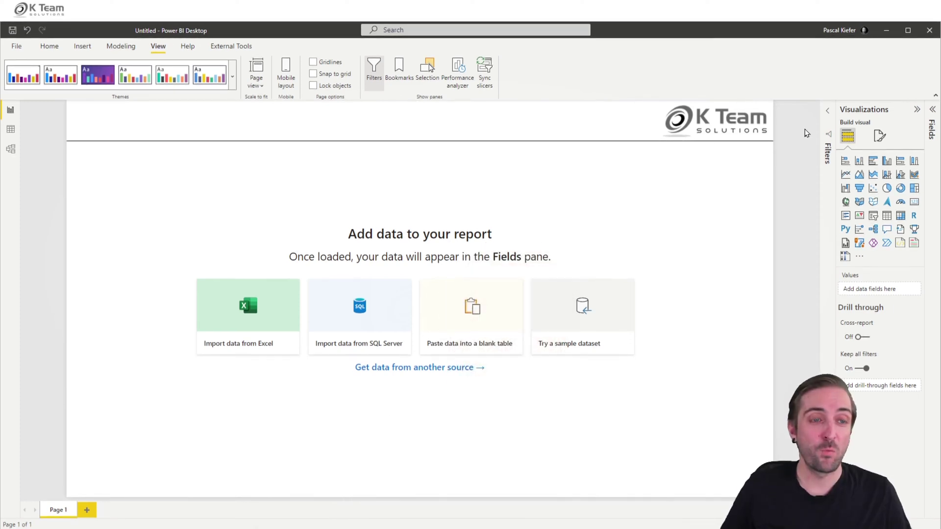
- Open the more-visuals menu in the Visualizations pane of the empty report
{"action": "left_click", "coordinate": [860, 259]}
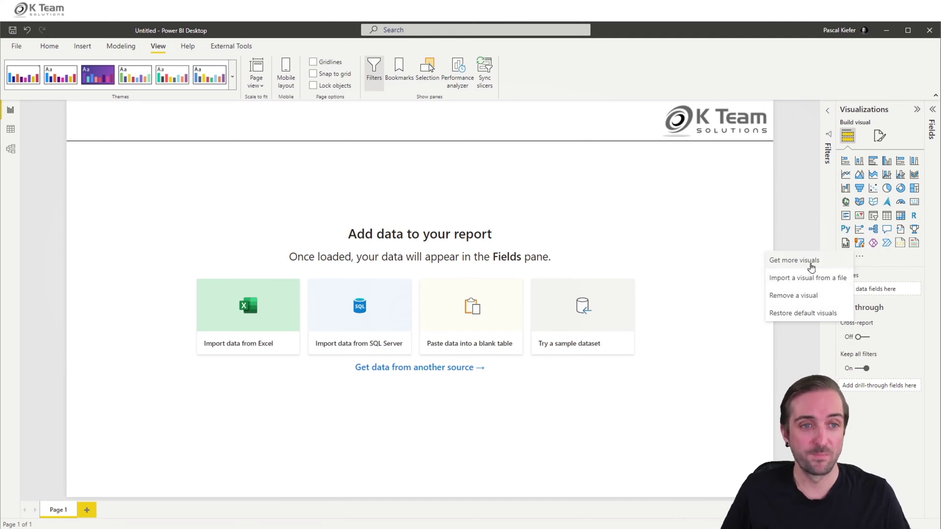
- Search AppSource for 'k team' and download the HTML Text Styler sample report
{"action": "left_click", "coordinate": [794, 275]}
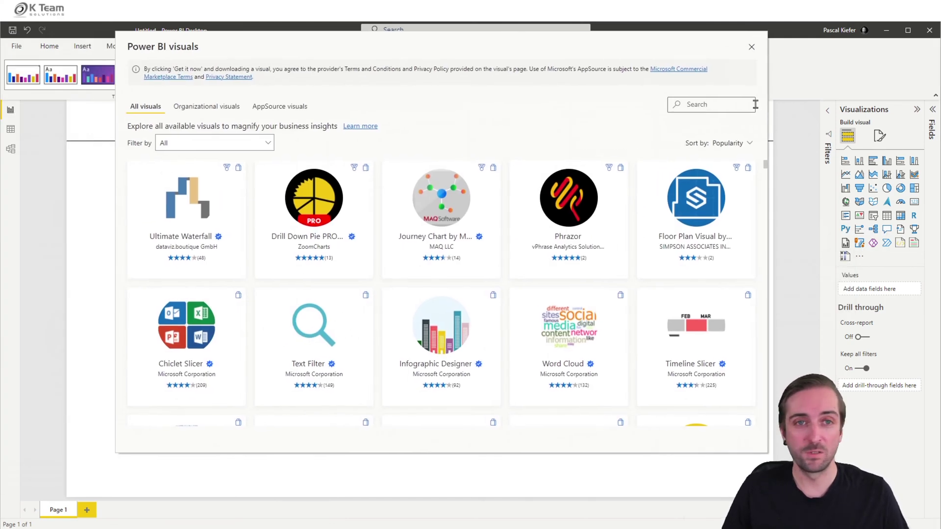
{"action": "left_click", "coordinate": [720, 106]}
{"action": "type", "text": "k team"}
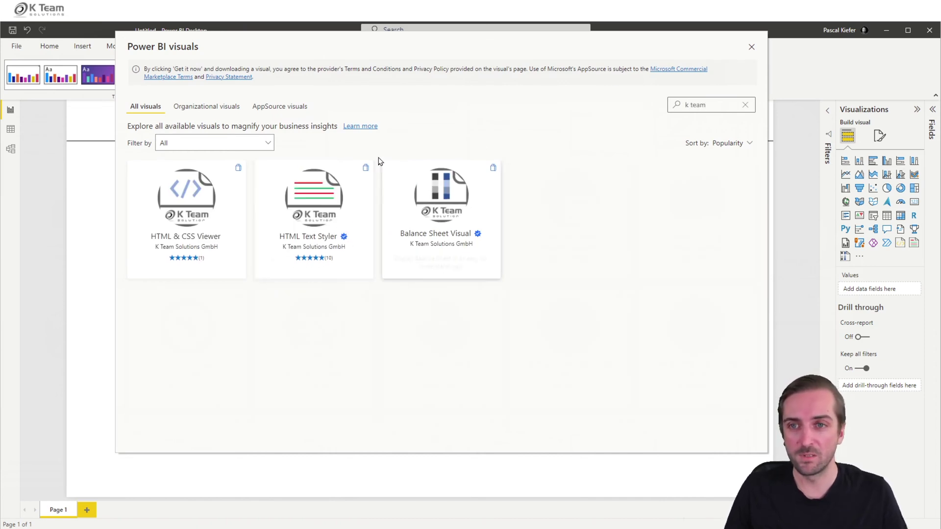
{"action": "left_click", "coordinate": [313, 198]}
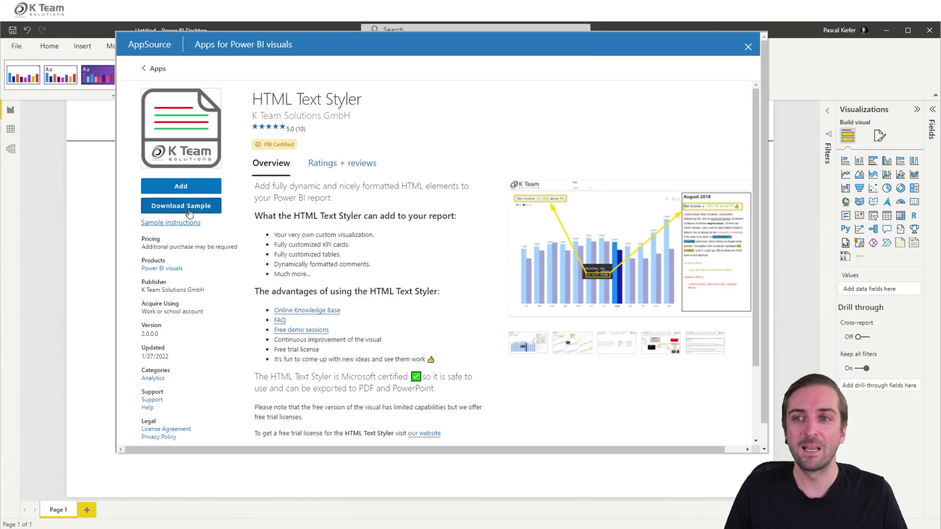
{"action": "left_click", "coordinate": [191, 212]}
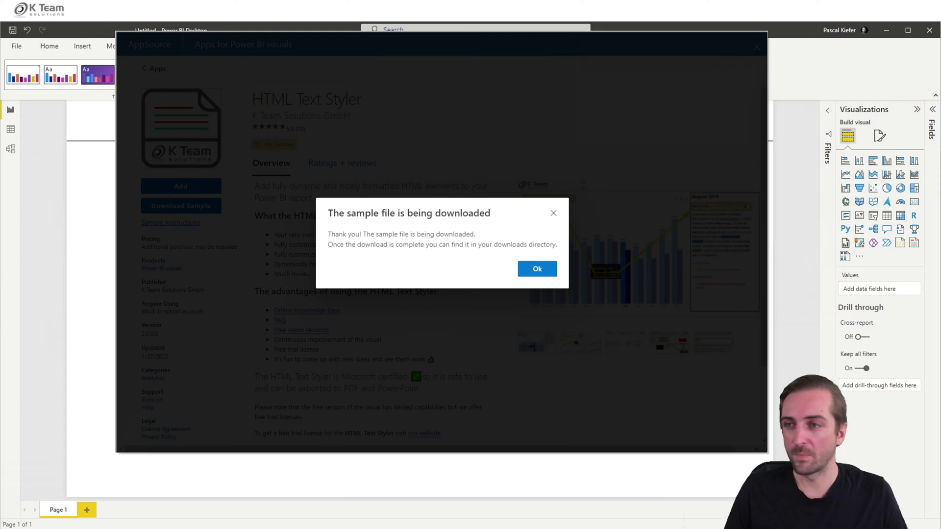
{"action": "left_click", "coordinate": [537, 268]}
{"action": "left_click", "coordinate": [748, 46]}
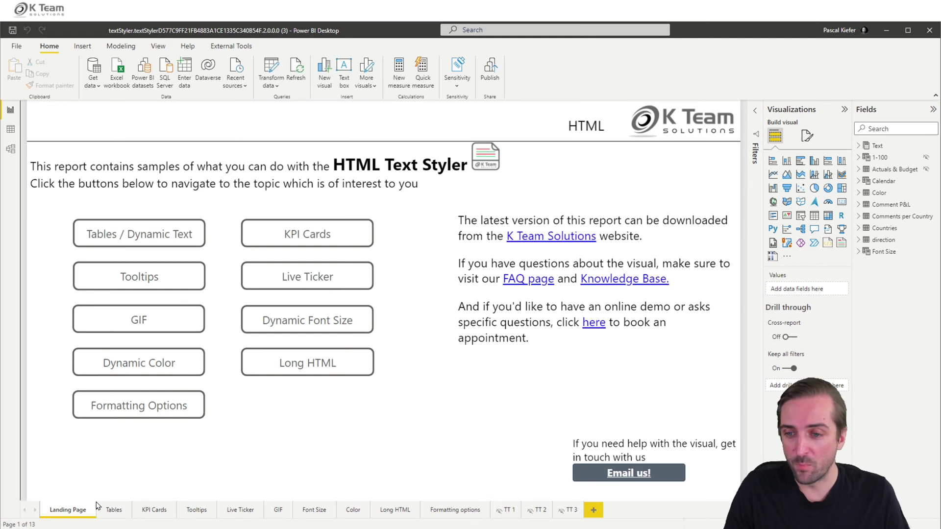
- On the KPI Cards page, select the EBITDA Canada card and view the KPI Card 1 measure's DAX code
{"action": "left_click", "coordinate": [160, 512]}
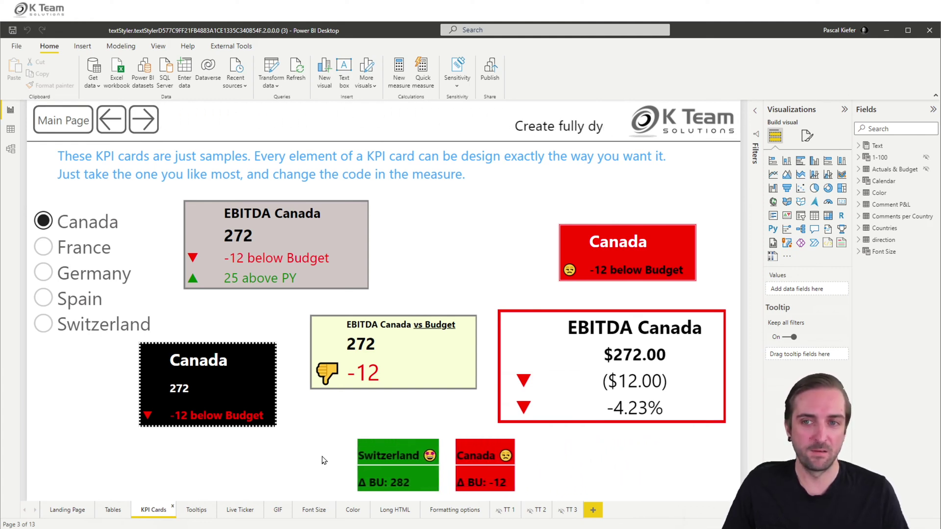
{"action": "left_click", "coordinate": [361, 224]}
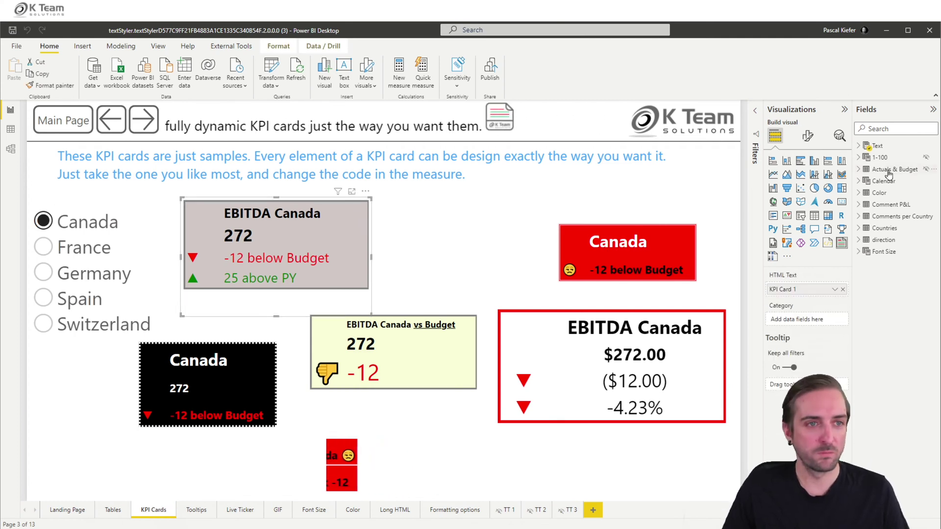
{"action": "left_click", "coordinate": [875, 146]}
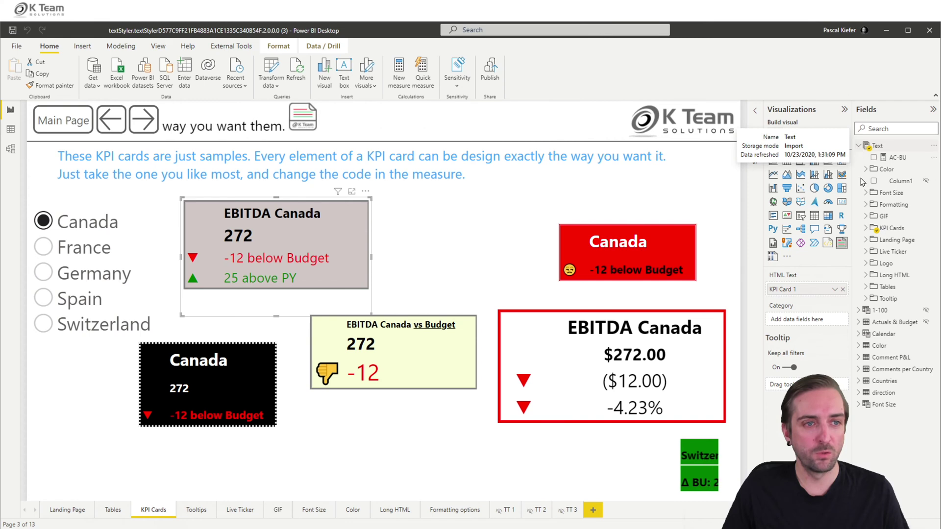
{"action": "left_click", "coordinate": [866, 228]}
{"action": "left_click", "coordinate": [908, 240]}
{"action": "key", "text": "ctrl+a"}
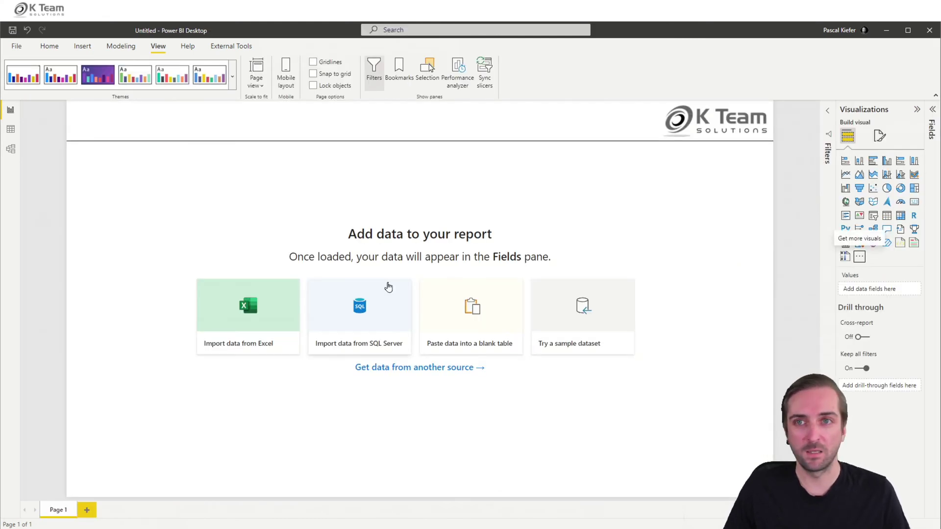
- Open the Create Table dialog from the Home tab, move it right, and select the Column1 header
{"action": "left_click", "coordinate": [49, 47]}
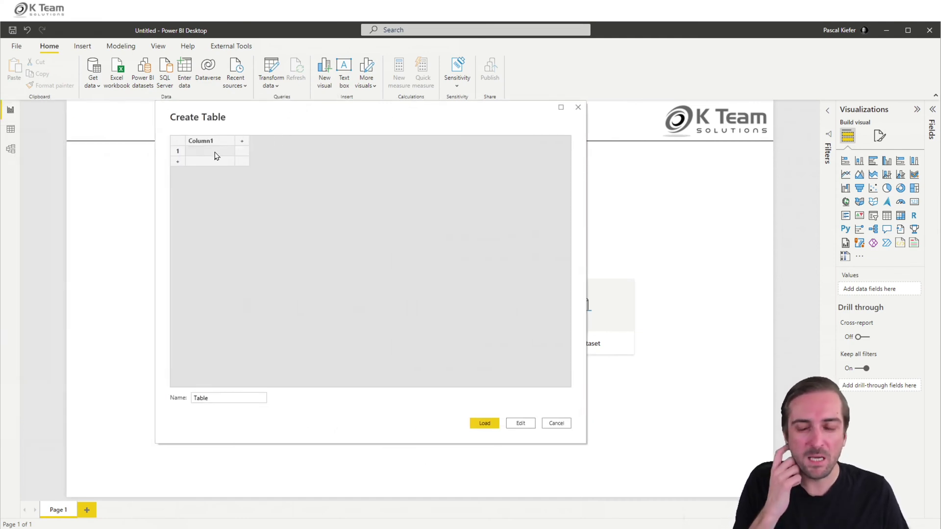
{"action": "left_click_drag", "start_coordinate": [240, 120], "coordinate": [354, 121]}
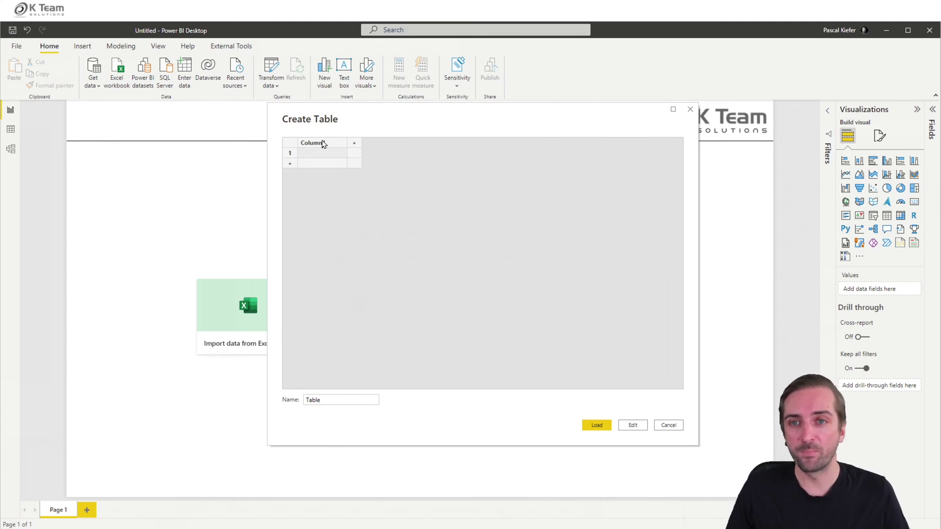
{"action": "left_click", "coordinate": [329, 149]}
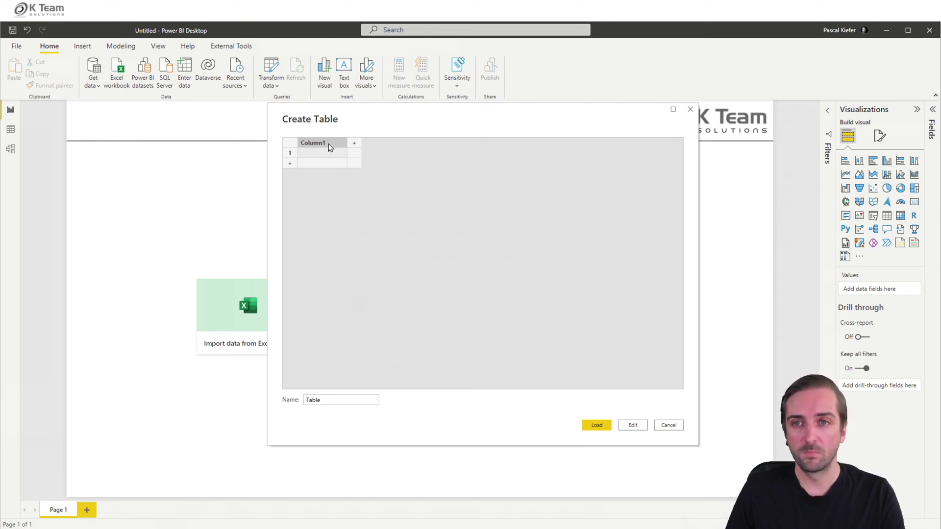
- Name the three column headers KPI, AC and Date
{"action": "type", "text": "KPI"}
{"action": "key", "text": "Tab"}
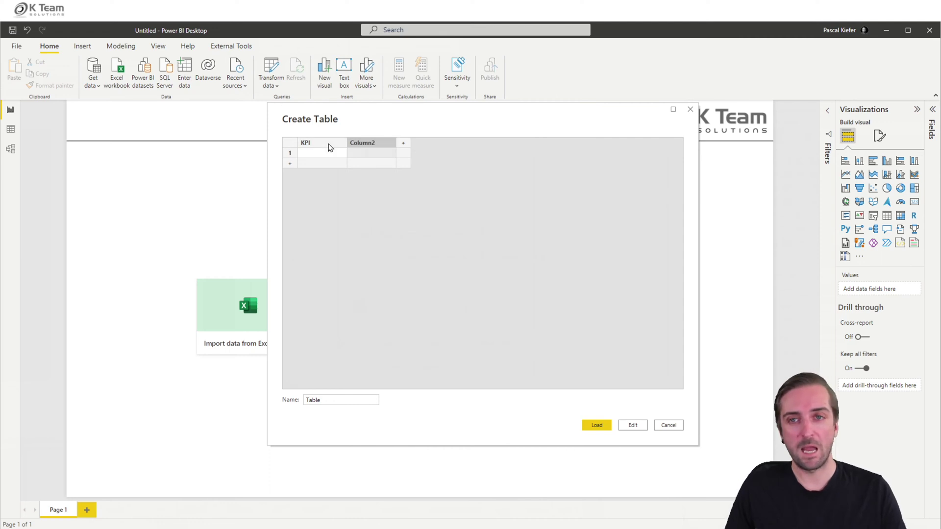
{"action": "type", "text": "AC"}
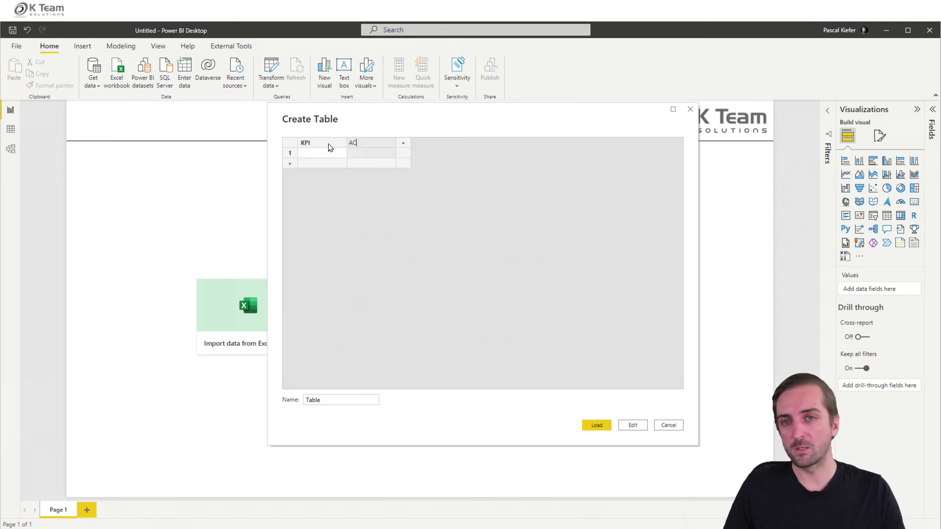
{"action": "key", "text": "Tab"}
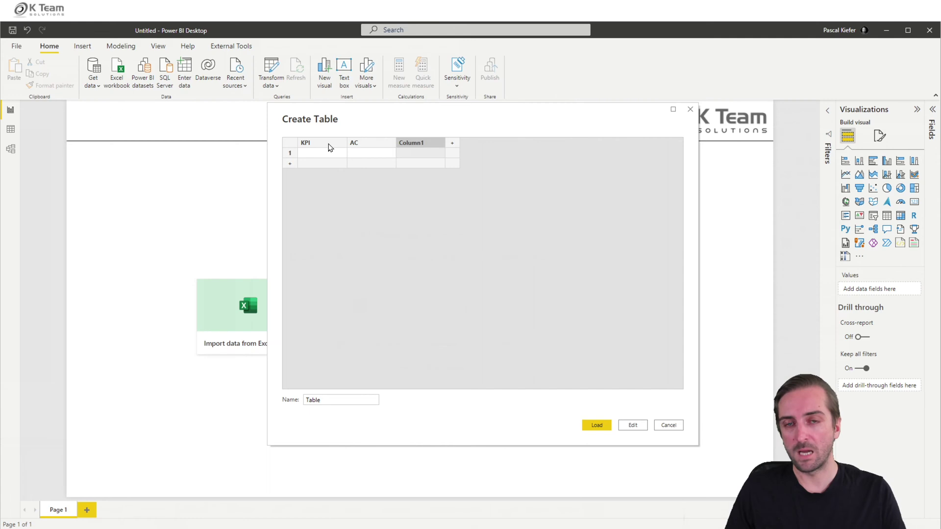
{"action": "type", "text": "Date"}
{"action": "key", "text": "Return"}
- Enter the 2022 rows: Turnover 280, EBIT 120 and Net Profit 40, dated 01.01.2022
{"action": "key", "text": "Left"}
{"action": "key", "text": "Left"}
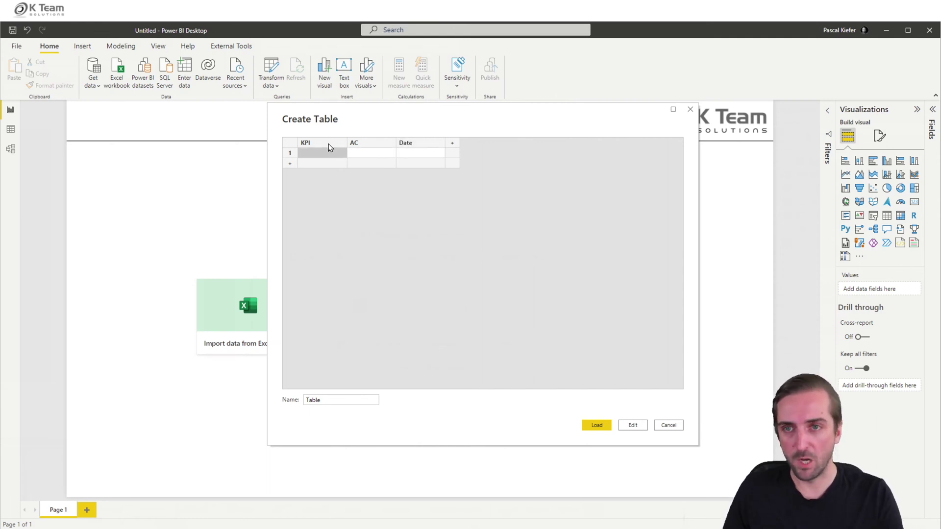
{"action": "type", "text": "Turnov"}
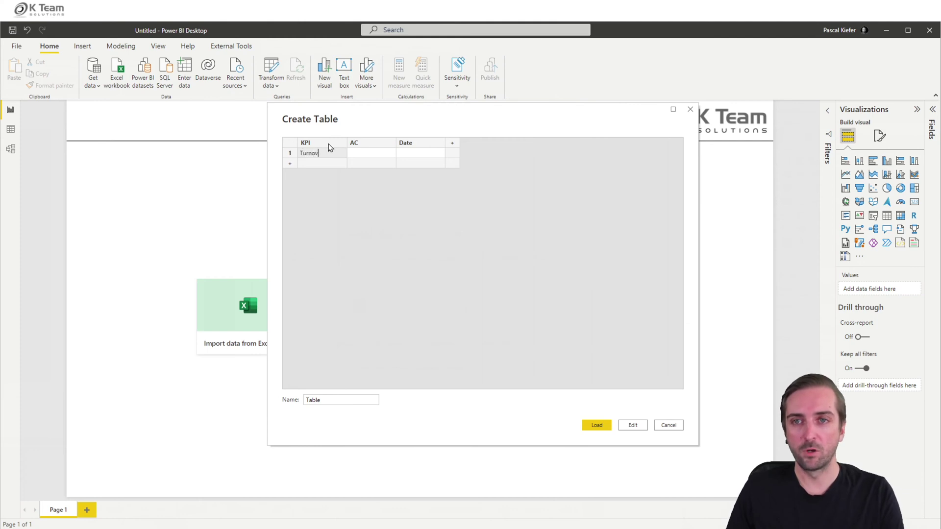
{"action": "type", "text": "er"}
{"action": "key", "text": "Tab"}
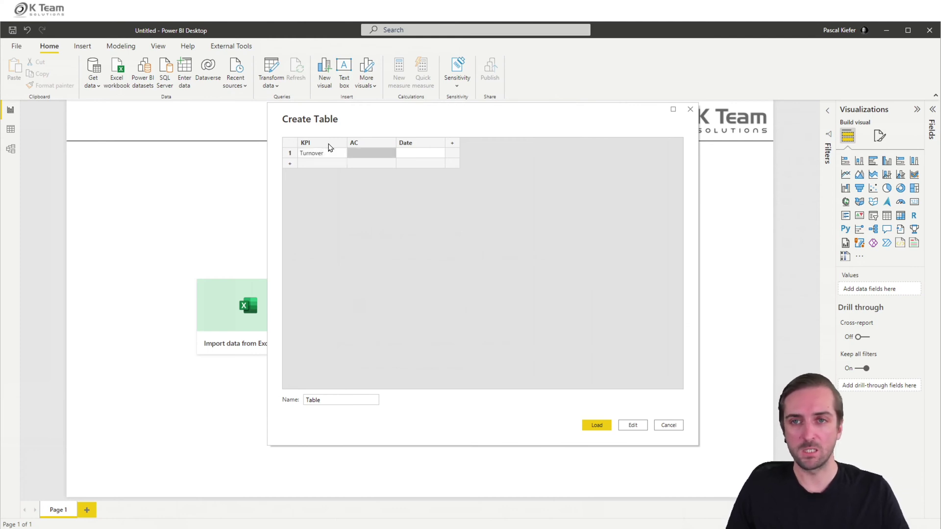
{"action": "type", "text": "280"}
{"action": "key", "text": "Tab"}
{"action": "type", "text": "0"}
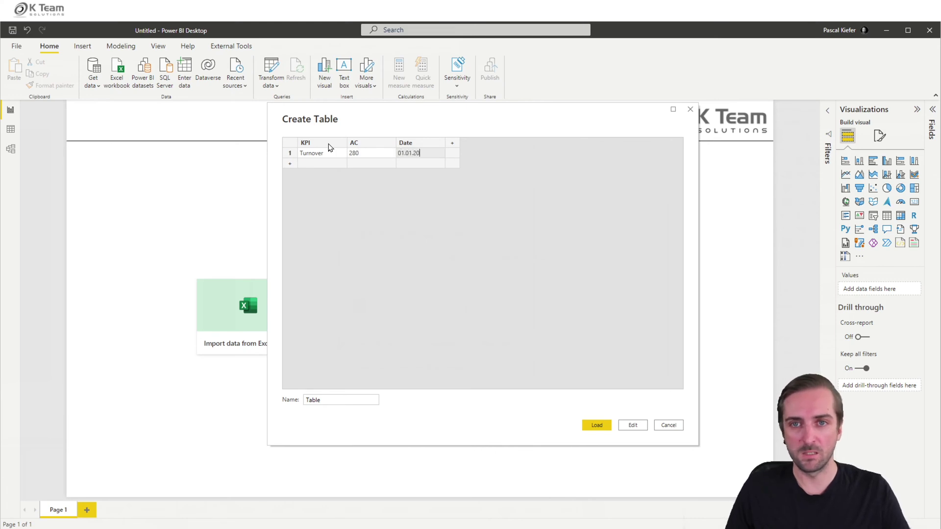
{"action": "type", "text": "1.01.2022"}
{"action": "key", "text": "Tab"}
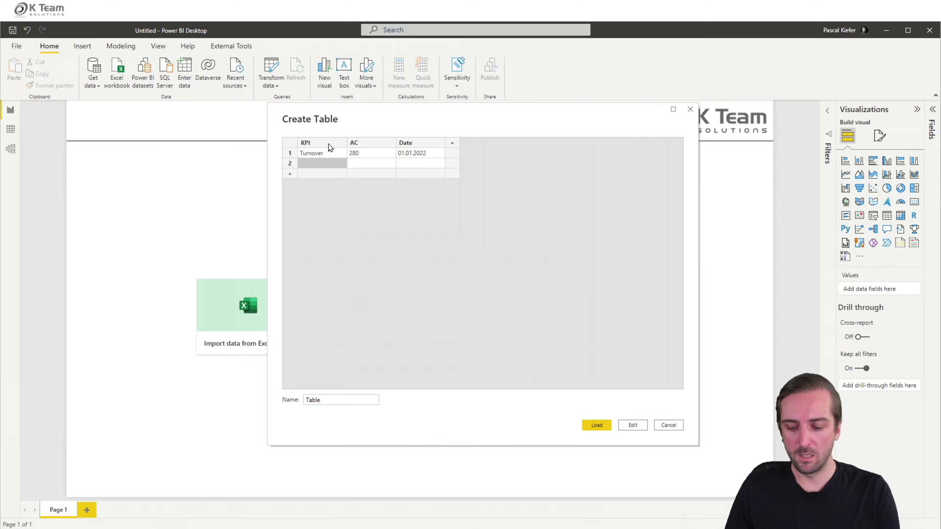
{"action": "type", "text": "EBIT"}
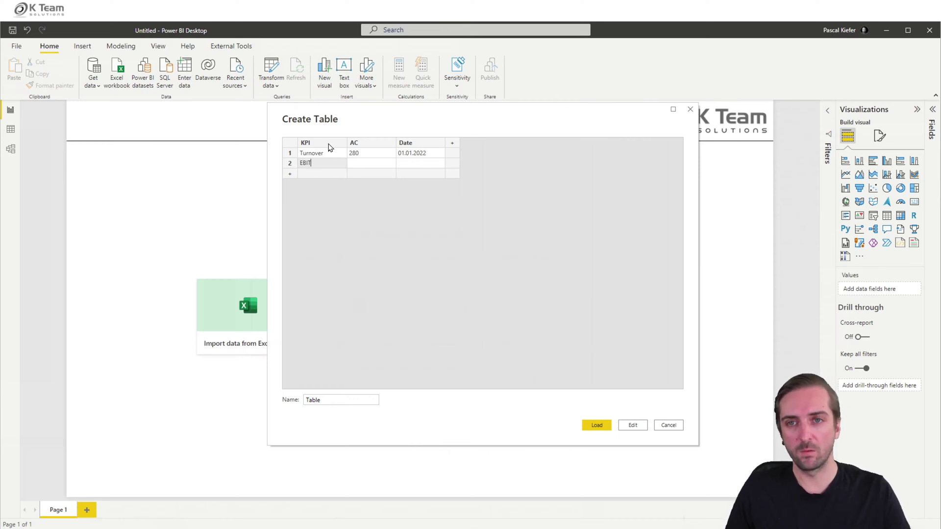
{"action": "key", "text": "Tab"}
{"action": "type", "text": "120"}
{"action": "key", "text": "Tab"}
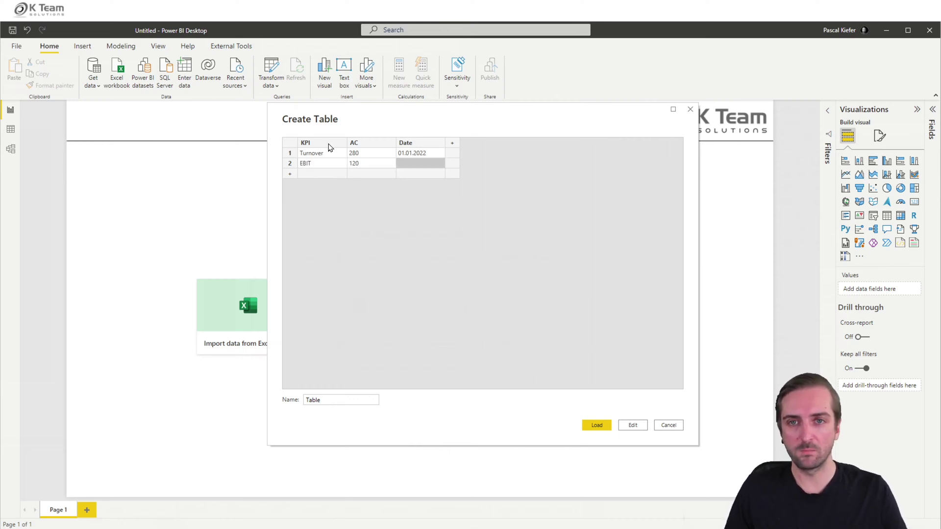
{"action": "type", "text": "01.01.2022"}
{"action": "key", "text": "Return"}
{"action": "key", "text": "Left"}
{"action": "key", "text": "Left"}
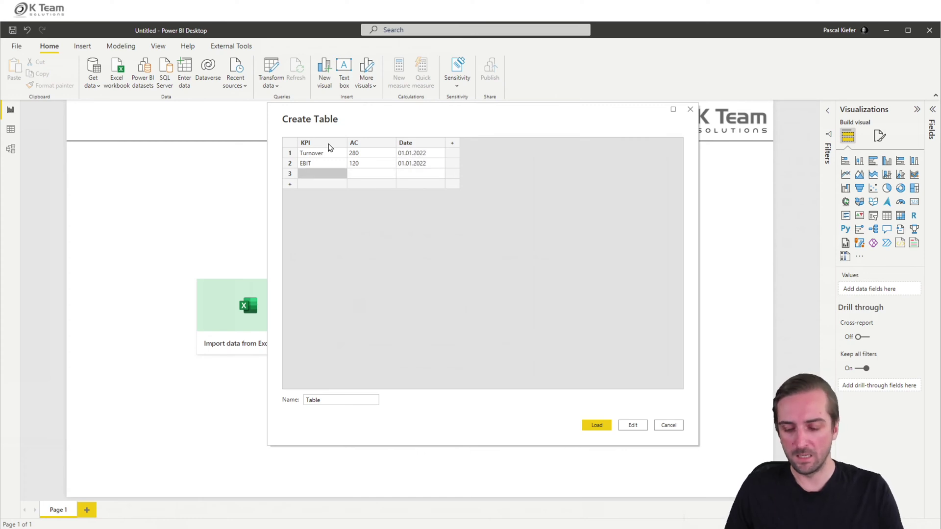
{"action": "type", "text": "Net P"}
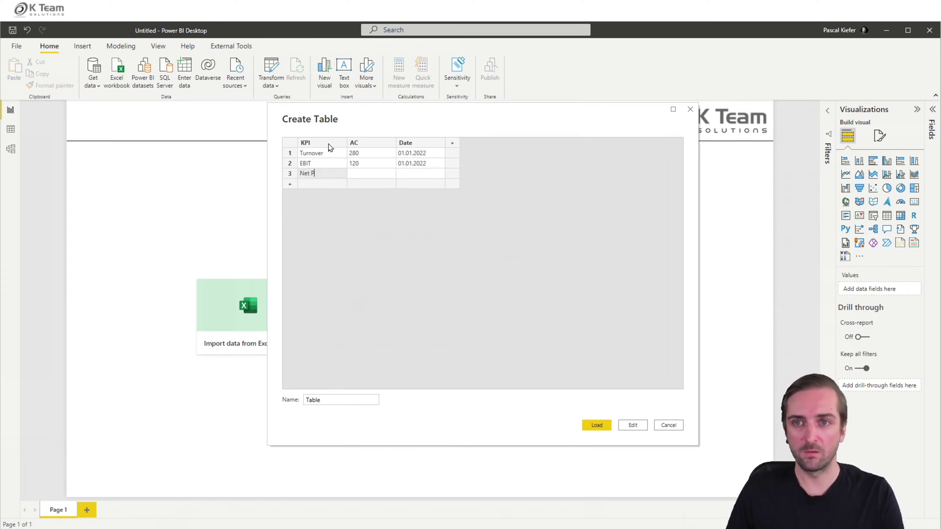
{"action": "type", "text": "rofit"}
{"action": "key", "text": "Tab"}
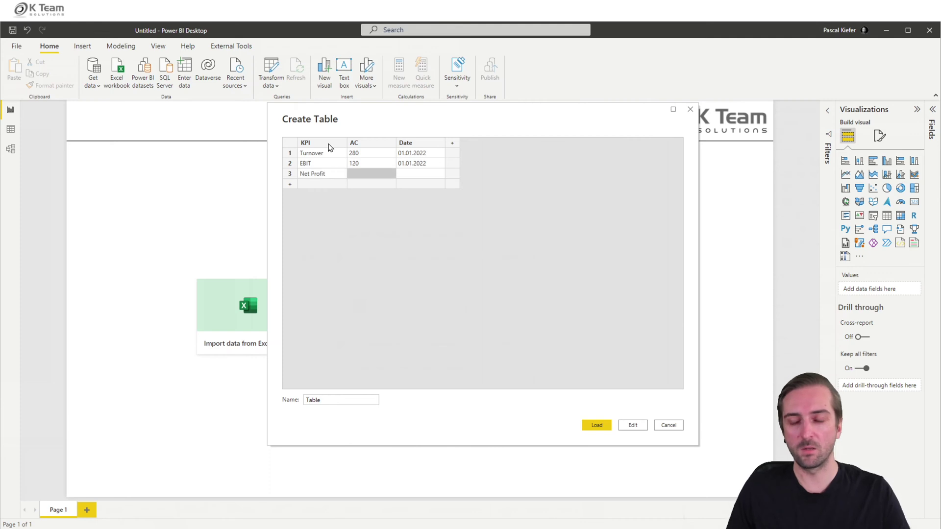
{"action": "type", "text": "40"}
{"action": "key", "text": "Tab"}
{"action": "type", "text": "0"}
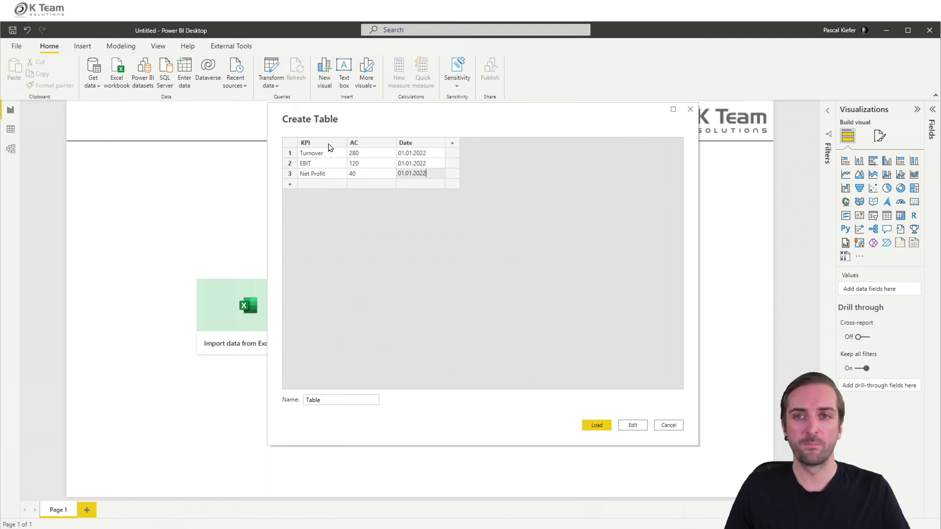
- Copy the three filled rows and paste them as rows 4–6
{"action": "left_click", "coordinate": [321, 157]}
{"action": "key", "text": "Down"}
{"action": "key", "text": "Down"}
{"action": "key", "text": "Right"}
{"action": "key", "text": "Right"}
{"action": "key", "text": "Down"}
{"action": "key", "text": "Left"}
{"action": "key", "text": "Left"}
{"action": "type", "text": "Turnover\t280\t01.01.2022 EBIT\t120\t01.01.2022 Net Profit\t40\t01.01.2022"}
- Change the copied rows to AC 260, 130 and 35, dated 01.01.2021
{"action": "key", "text": "Right"}
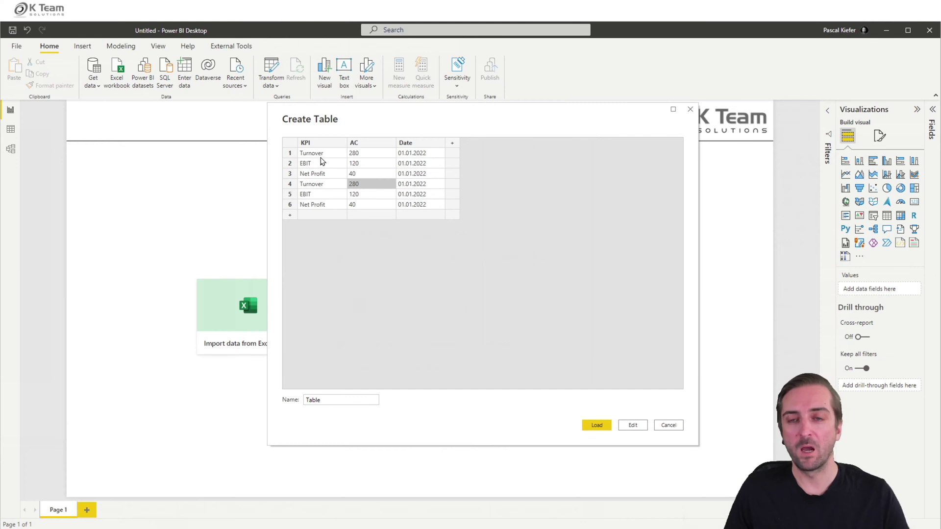
{"action": "type", "text": "260"}
{"action": "key", "text": "Return"}
{"action": "type", "text": "130"}
{"action": "key", "text": "Return"}
{"action": "type", "text": "35"}
{"action": "key", "text": "Up"}
{"action": "key", "text": "Up"}
{"action": "key", "text": "Right"}
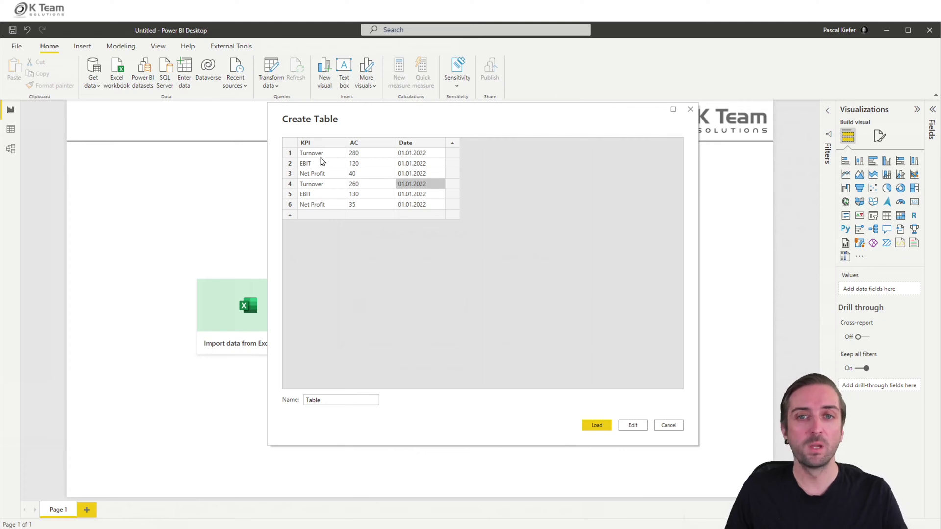
{"action": "type", "text": "01.01.2021"}
{"action": "key", "text": "Return"}
{"action": "type", "text": "01.01.2021"}
{"action": "key", "text": "Return"}
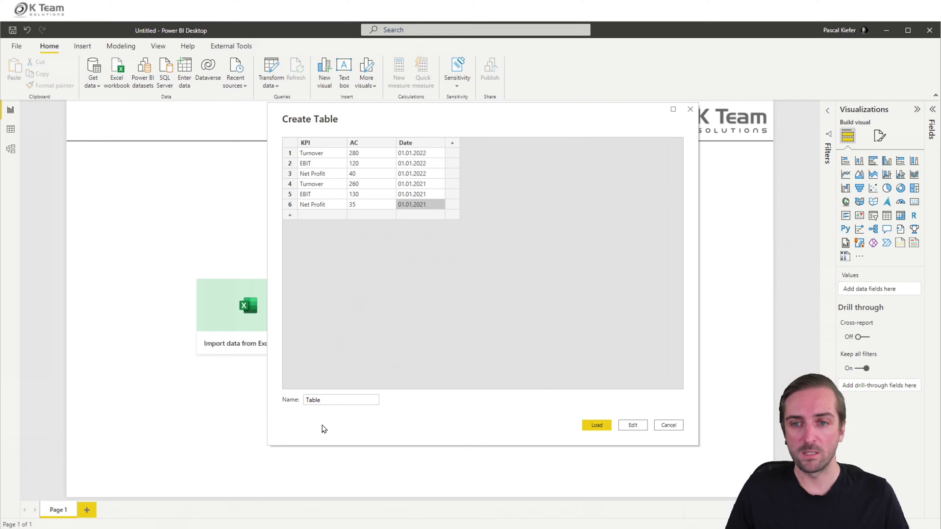
{"action": "left_click_drag", "start_coordinate": [347, 409], "coordinate": [269, 400]}
- Load the entered table as Data, then create and load an empty Key Measures table
{"action": "type", "text": "Data"}
{"action": "left_click", "coordinate": [599, 426]}
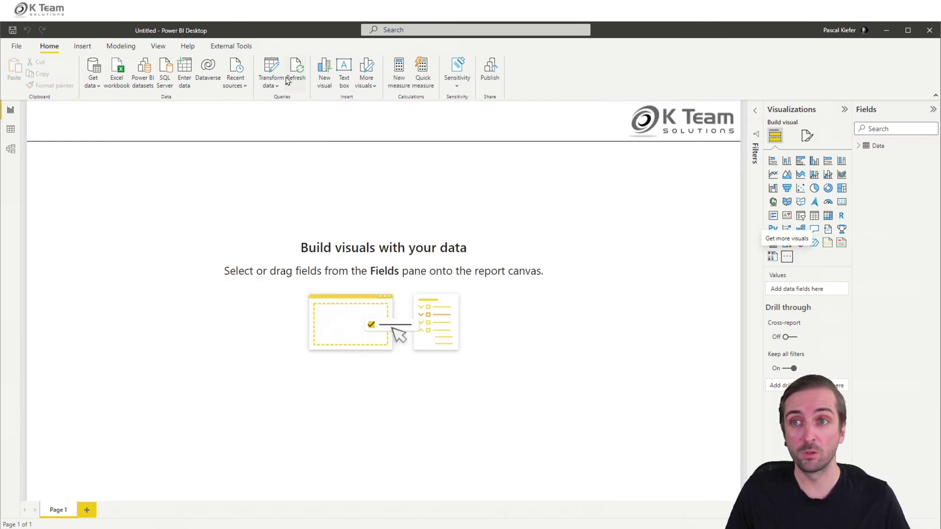
{"action": "left_click", "coordinate": [184, 71]}
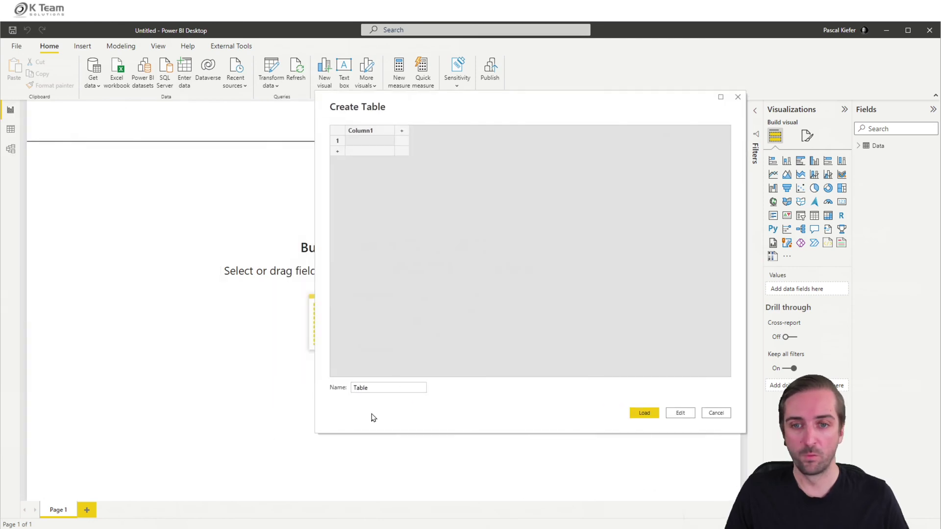
{"action": "double_click", "coordinate": [387, 387]}
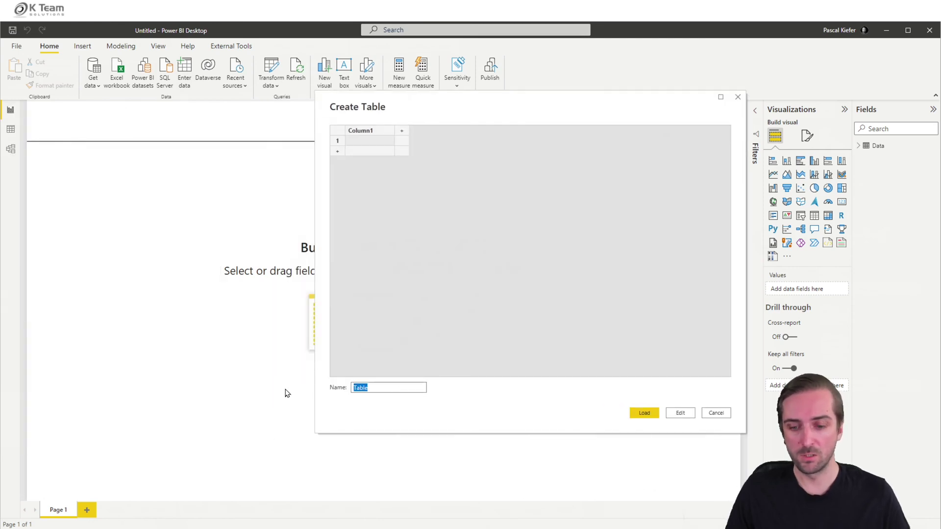
{"action": "type", "text": "Key Measures"}
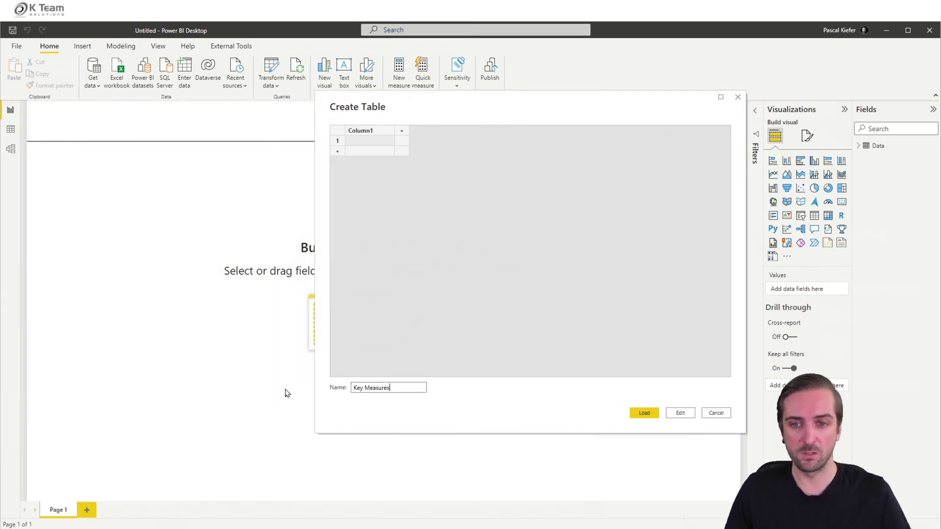
{"action": "left_click", "coordinate": [645, 413]}
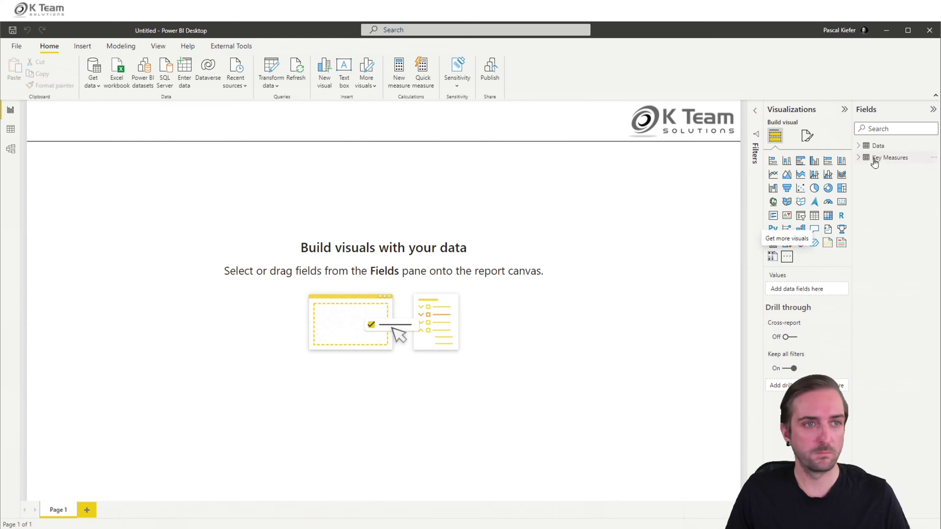
- Add a new measure to Key Measures and paste the KPI Card 1 DAX from clipboard history
{"action": "right_click", "coordinate": [874, 163]}
{"action": "left_click", "coordinate": [819, 163]}
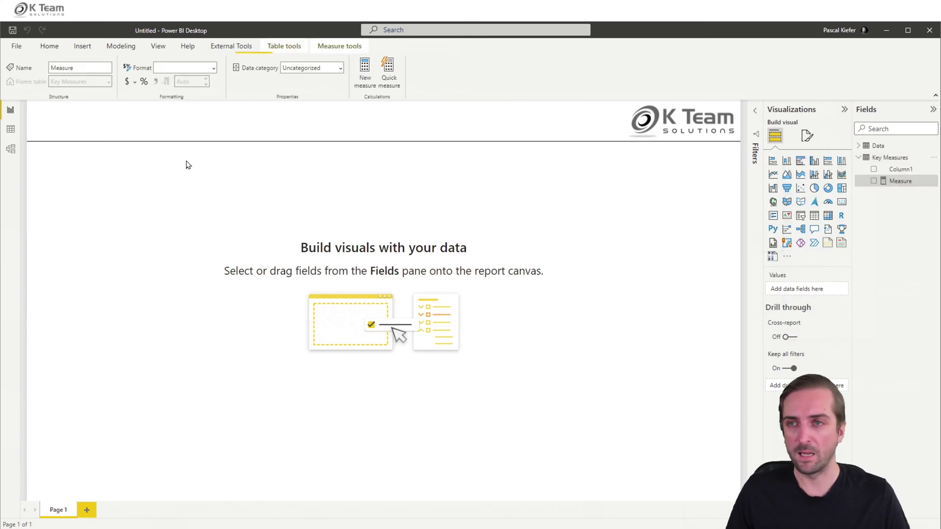
{"action": "type", "text": "01.01.2021"}
{"action": "key", "text": "ctrl+a"}
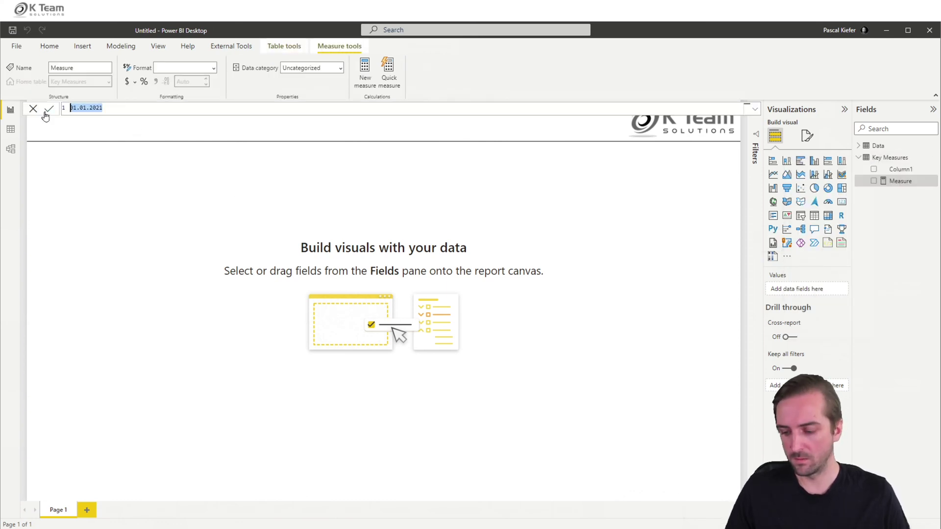
{"action": "key", "text": "super+v"}
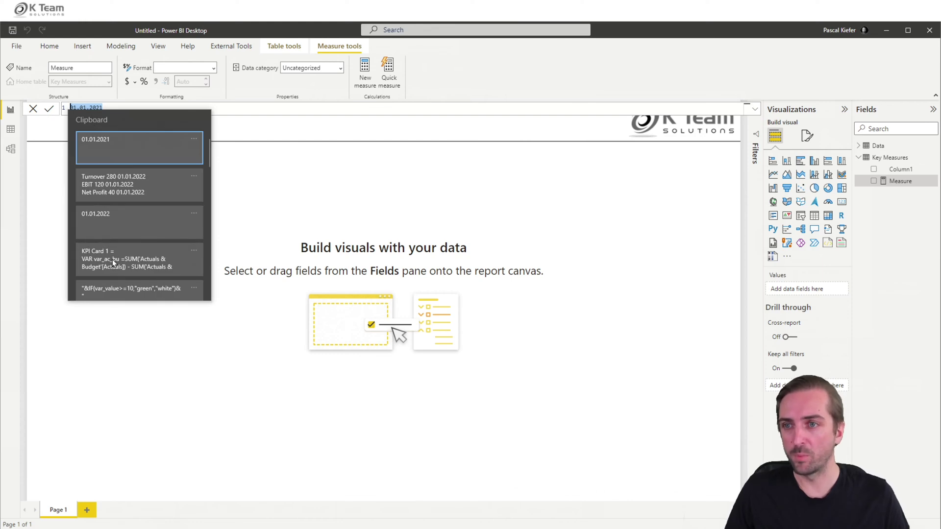
{"action": "left_click", "coordinate": [125, 259]}
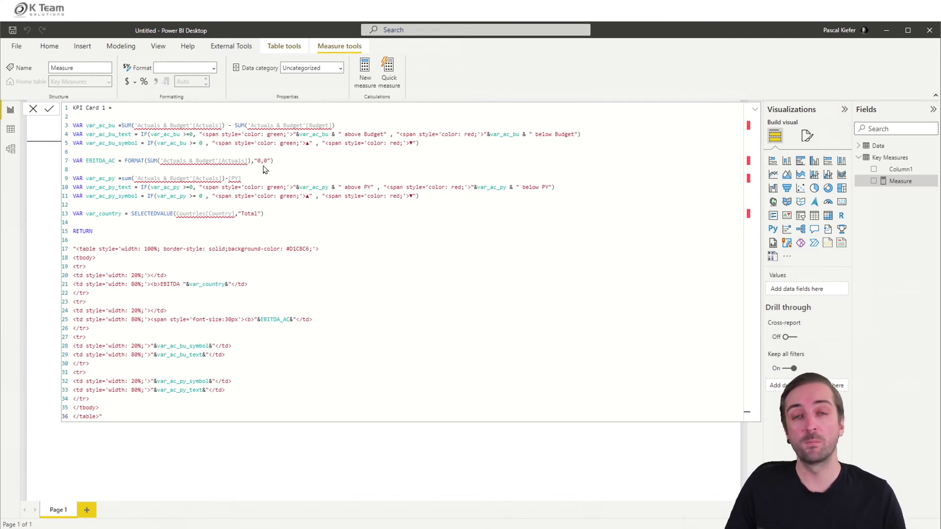
{"action": "left_click", "coordinate": [134, 125]}
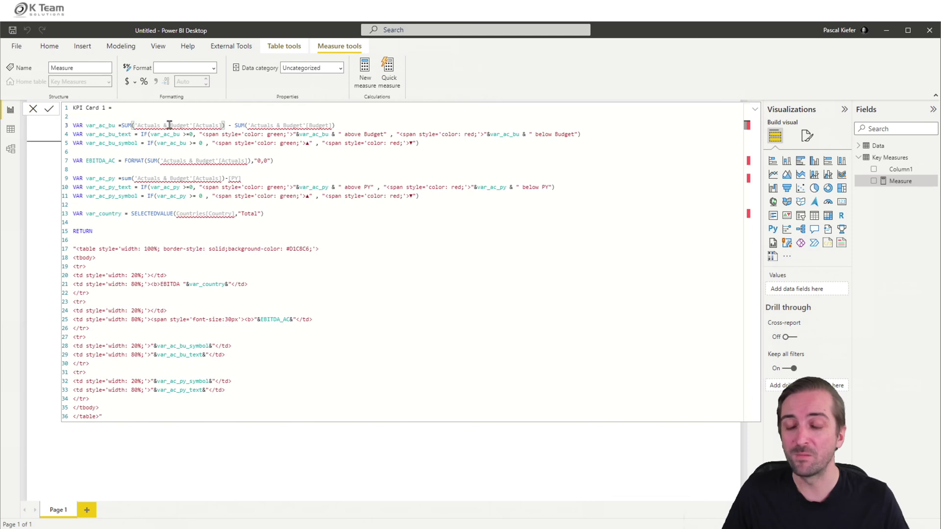
{"action": "mouse_move", "coordinate": [169, 125]}
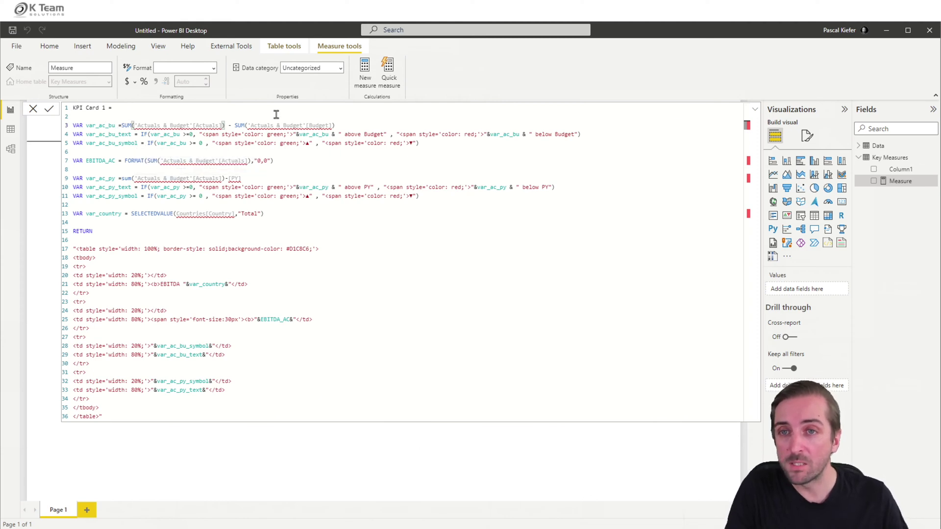
- Delete the var_ac_bu lines and replace the Actuals column references on lines 3 and 5 with Data[AC]
{"action": "left_click", "coordinate": [86, 179]}
{"action": "left_click_drag", "start_coordinate": [107, 150], "coordinate": [74, 125]}
{"action": "key", "text": "Delete"}
{"action": "key", "text": "Delete"}
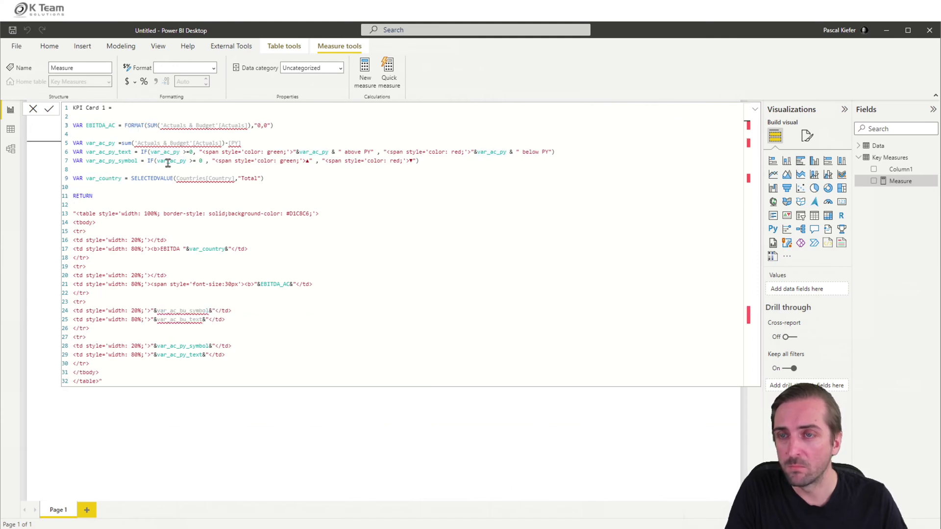
{"action": "double_click", "coordinate": [93, 126]}
{"action": "left_click", "coordinate": [96, 124]}
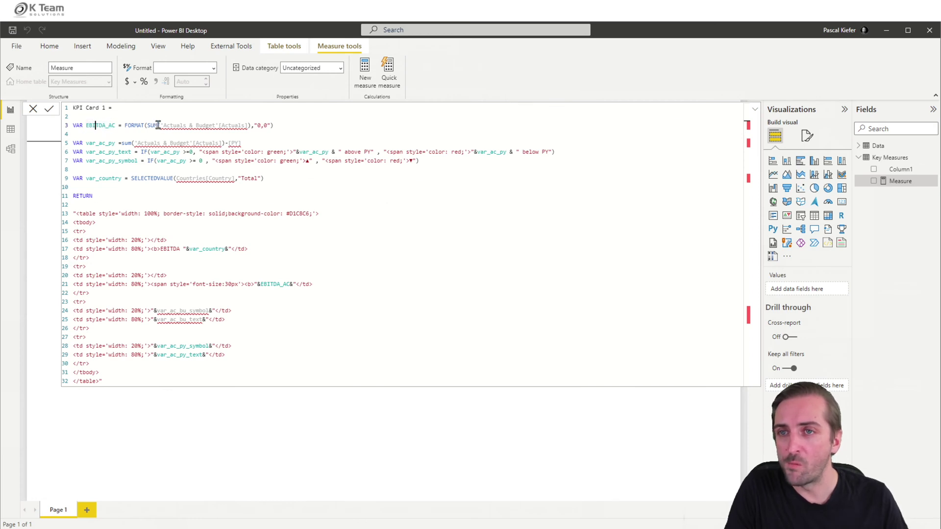
{"action": "left_click_drag", "start_coordinate": [161, 126], "coordinate": [261, 124]}
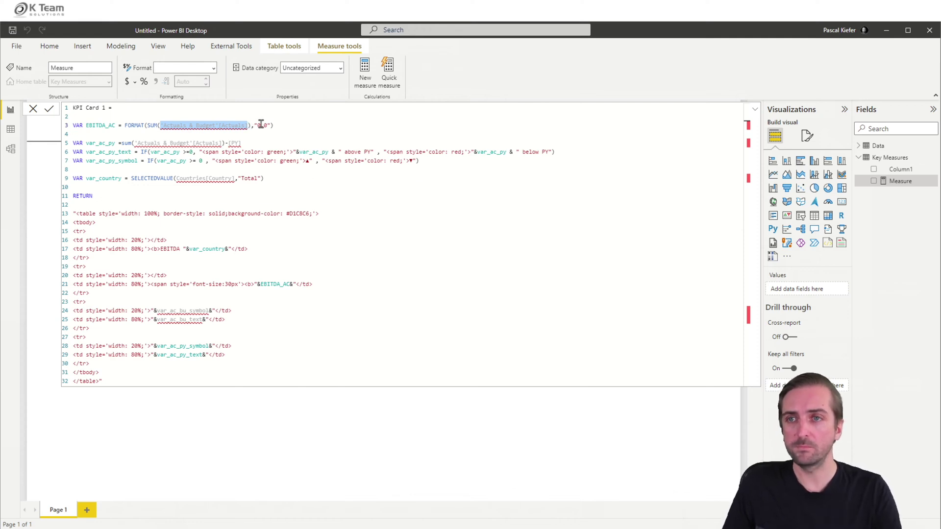
{"action": "type", "text": "ac"}
{"action": "key", "text": "Tab"}
{"action": "key", "text": "Down"}
{"action": "key", "text": "Down"}
{"action": "left_click", "coordinate": [223, 143]}
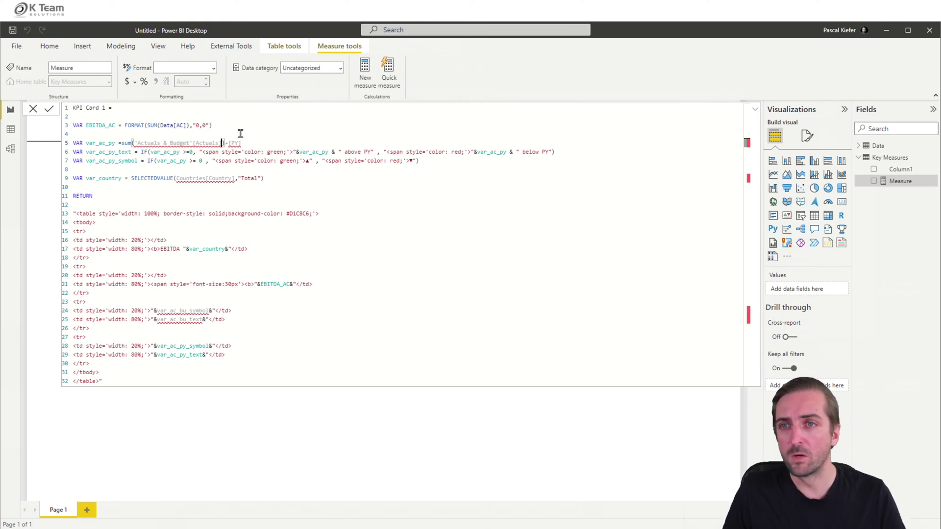
{"action": "key", "text": "ctrl+shift+Left"}
{"action": "key", "text": "ctrl+shift+Left"}
{"action": "key", "text": "ctrl+shift+Left"}
{"action": "key", "text": "ctrl+shift+Left"}
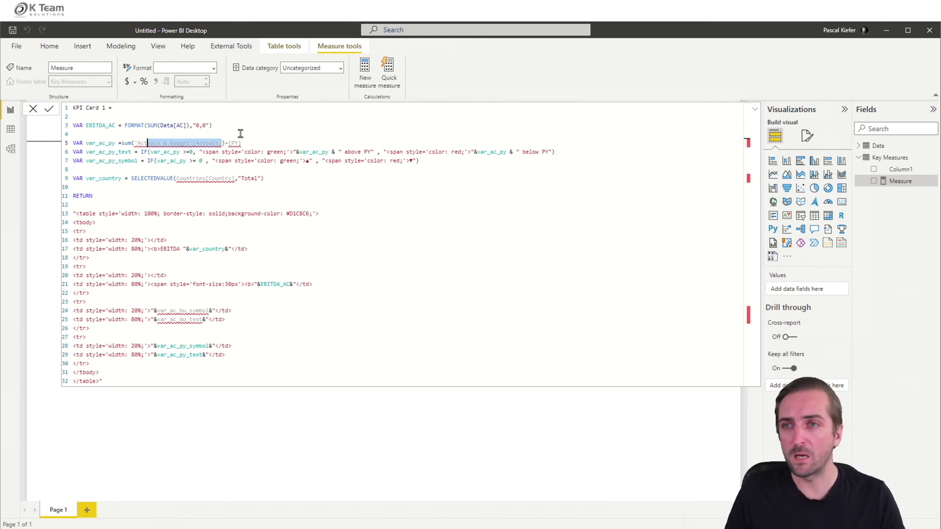
{"action": "type", "text": "Data[AC]"}
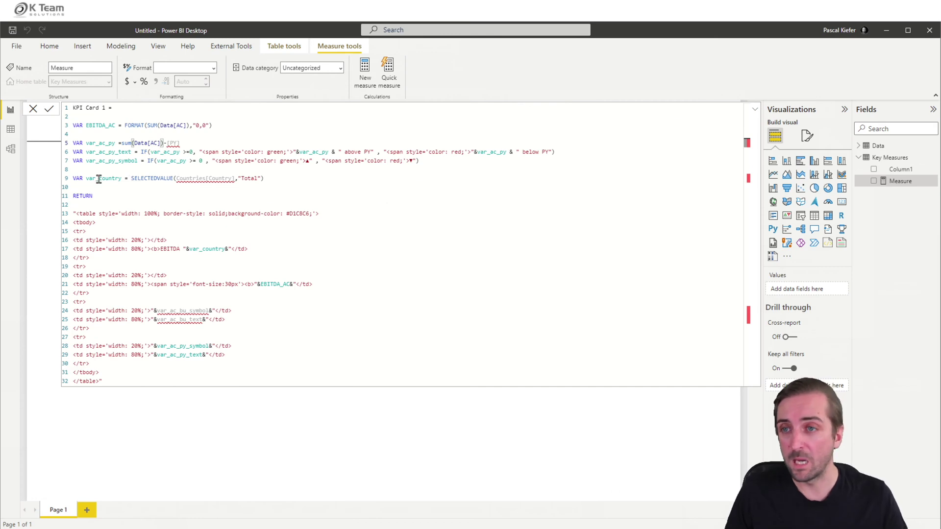
- Rename var_country to var_kpi, now based on Data[KPI], in both places
{"action": "left_click_drag", "start_coordinate": [99, 178], "coordinate": [121, 178]}
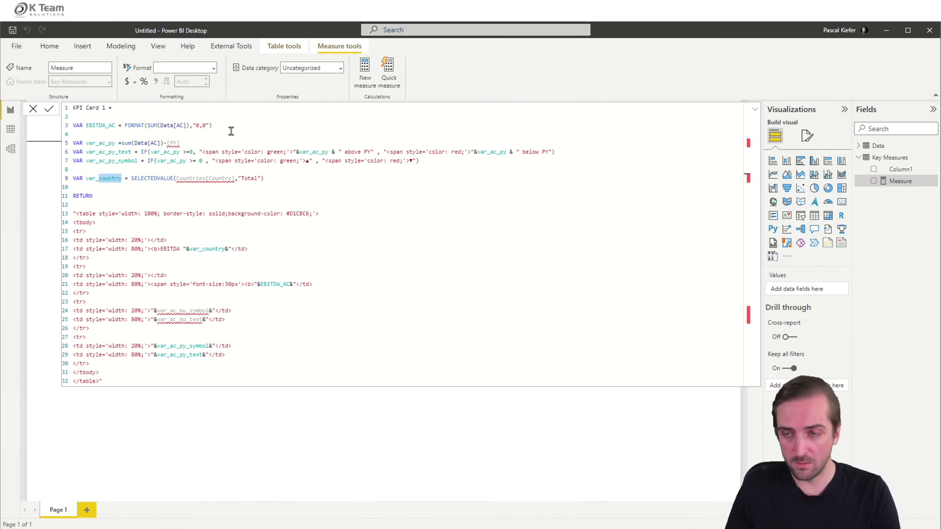
{"action": "type", "text": "kpi"}
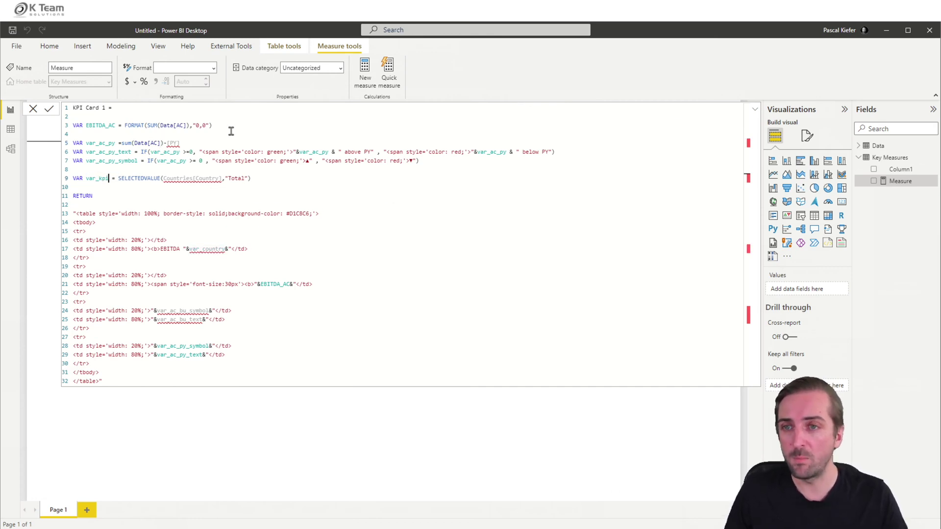
{"action": "left_click_drag", "start_coordinate": [164, 178], "coordinate": [221, 178]}
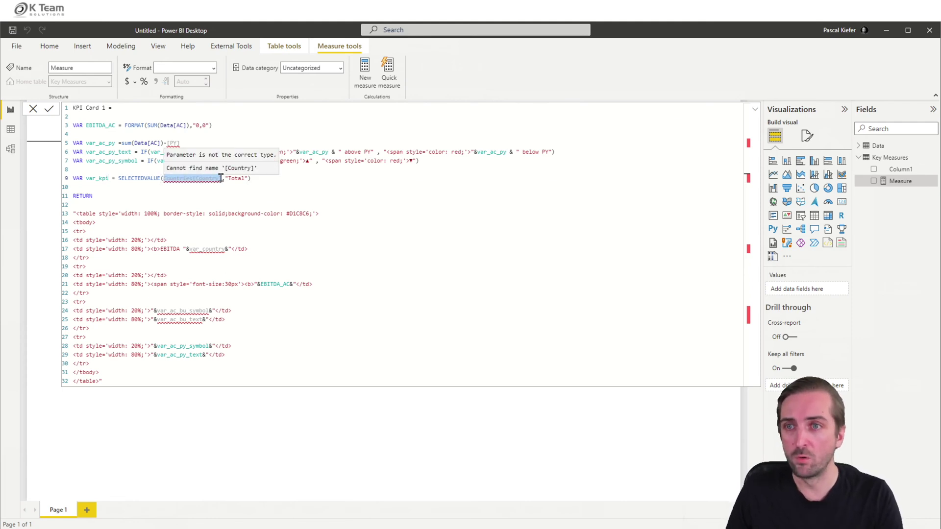
{"action": "type", "text": "Data[KPI]"}
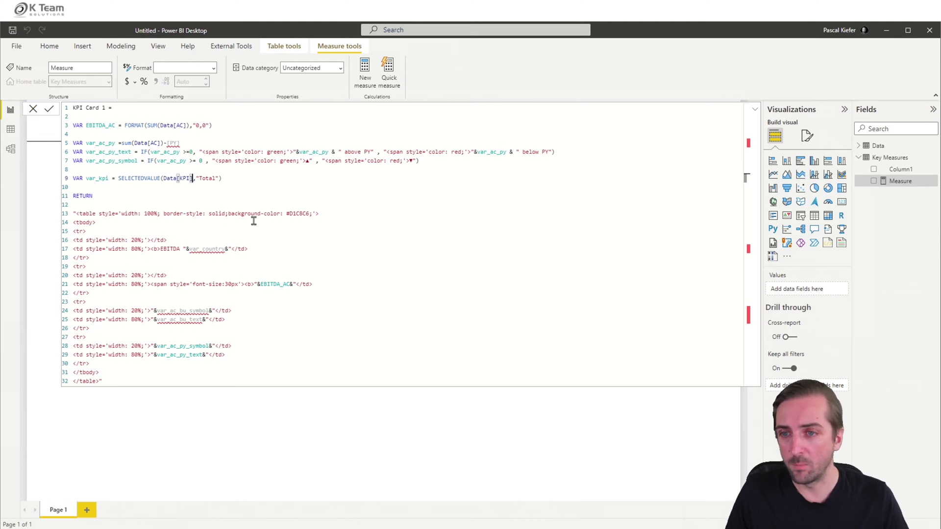
{"action": "left_click", "coordinate": [203, 249]}
{"action": "key", "text": "ctrl+shift+Right"}
{"action": "type", "text": "kpi"}
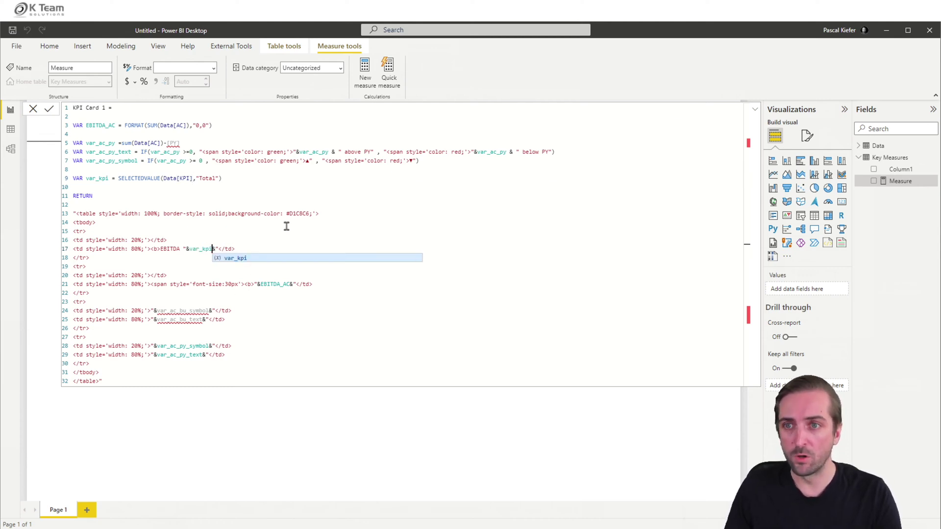
{"action": "left_click", "coordinate": [246, 291]}
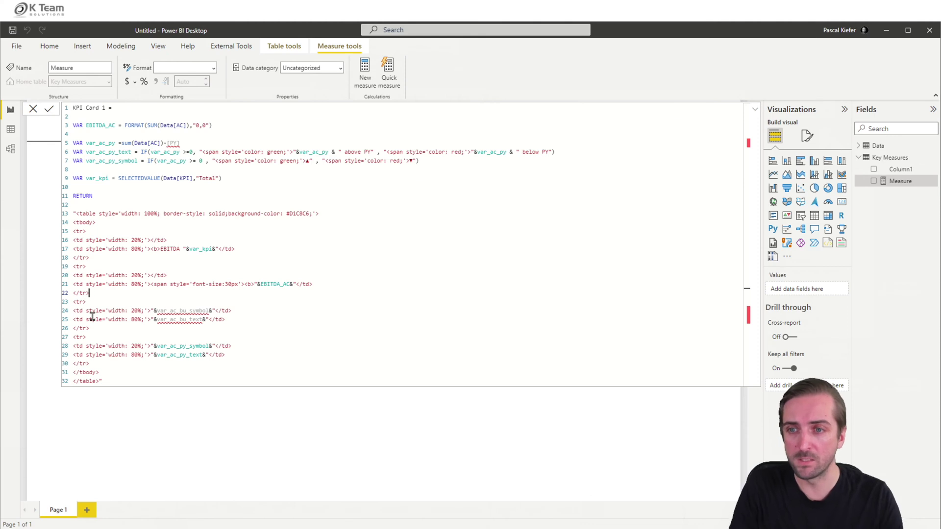
- Delete the budget comparison row (lines 23–26) and commit the KPI Card 1 measure
{"action": "left_click_drag", "start_coordinate": [74, 302], "coordinate": [184, 329]}
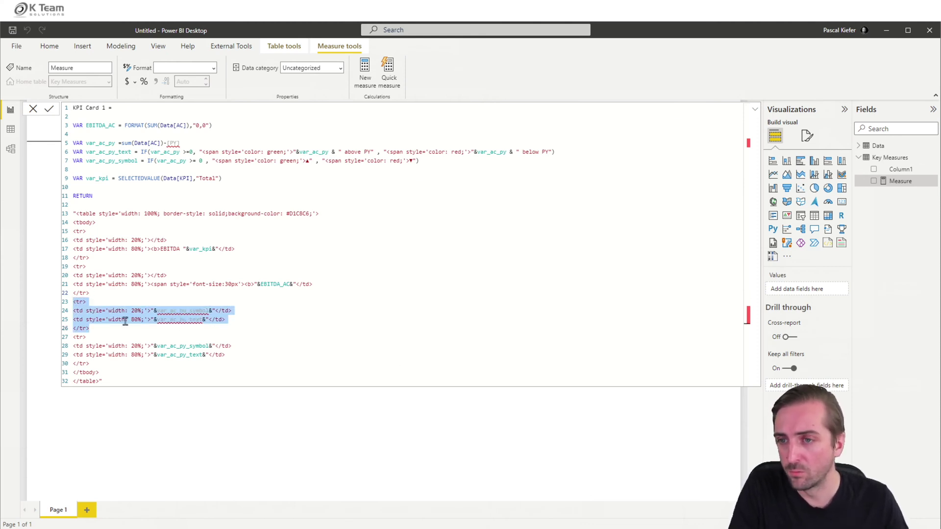
{"action": "left_click", "coordinate": [79, 301]}
{"action": "left_click_drag", "start_coordinate": [73, 301], "coordinate": [109, 326]}
{"action": "key", "text": "Delete"}
{"action": "key", "text": "Delete"}
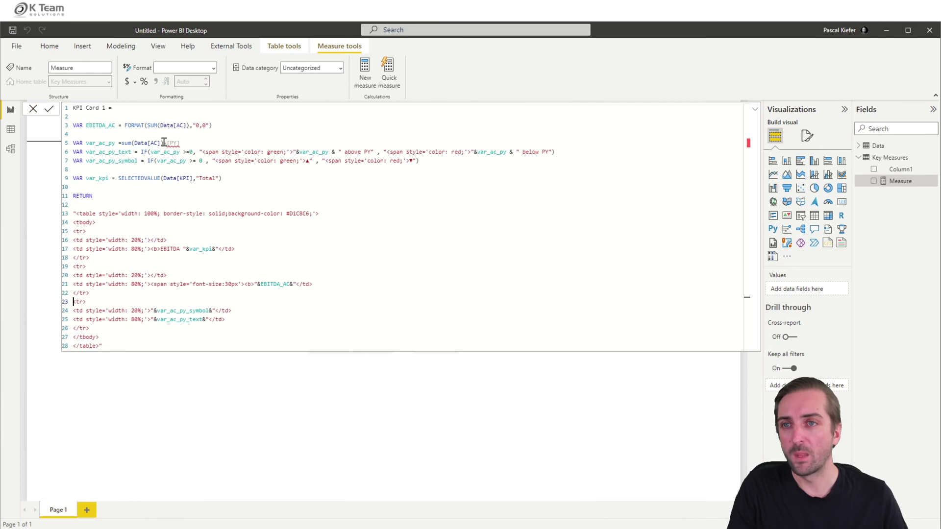
{"action": "left_click_drag", "start_coordinate": [166, 142], "coordinate": [198, 143]}
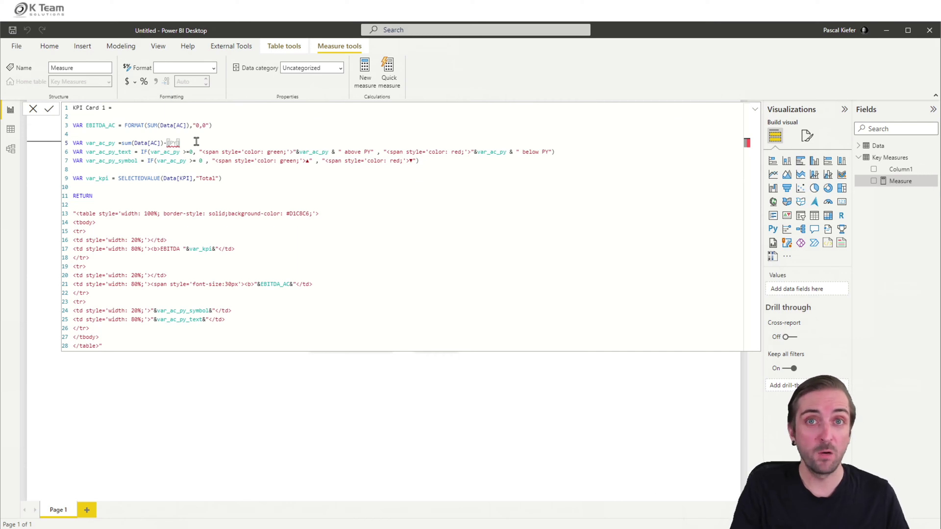
{"action": "key", "text": "Return"}
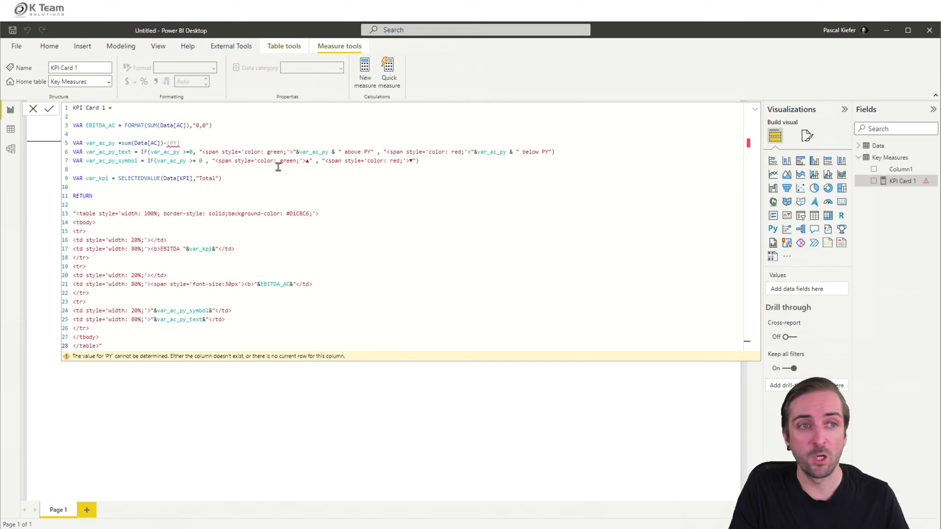
- In Data view, create a new table with the formula Calendar = CALENDARAUTO()
{"action": "left_click", "coordinate": [33, 109]}
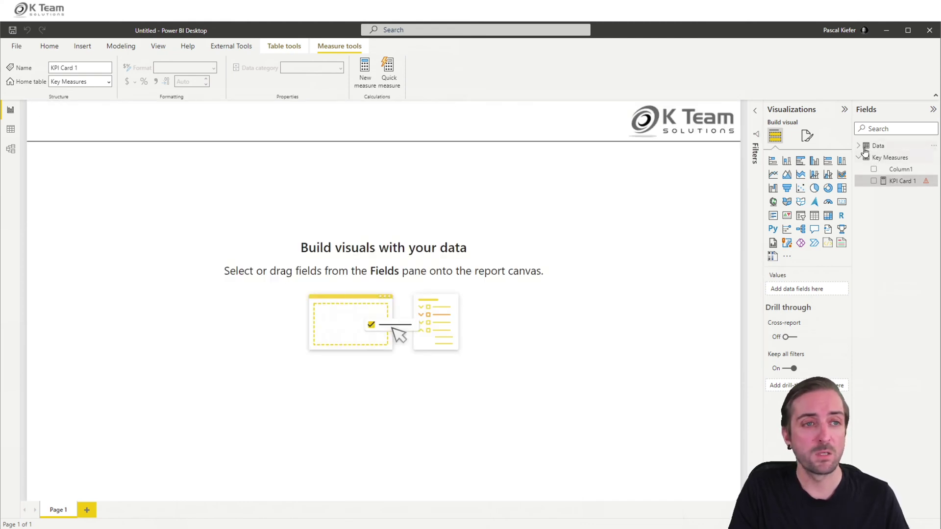
{"action": "left_click", "coordinate": [10, 129]}
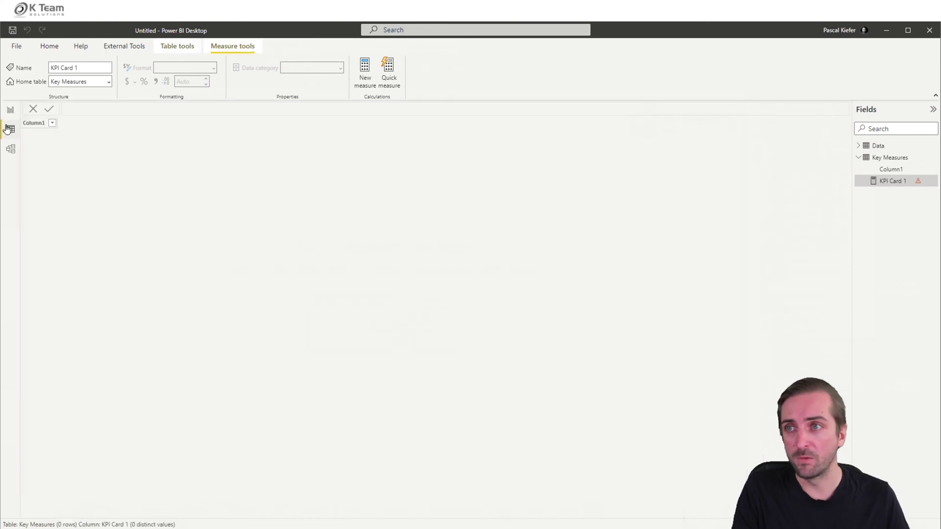
{"action": "left_click", "coordinate": [9, 148]}
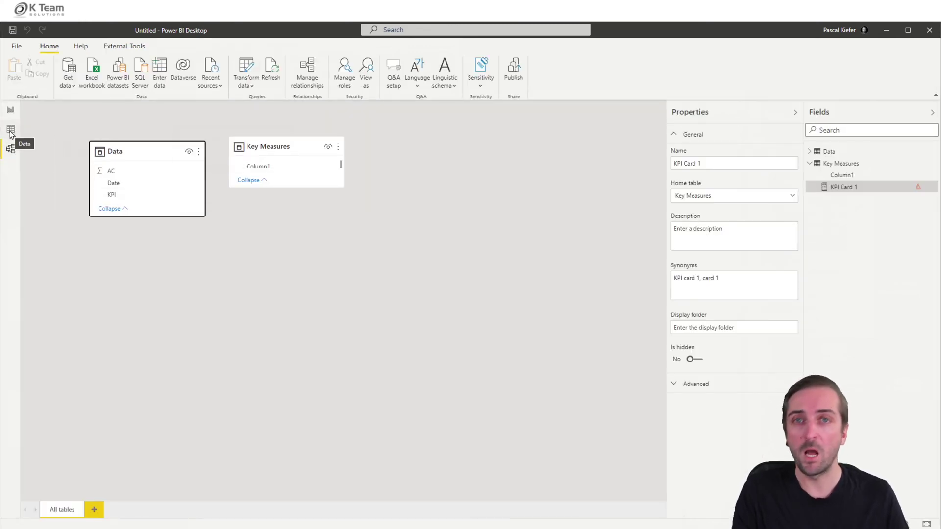
{"action": "left_click", "coordinate": [10, 110]}
{"action": "left_click", "coordinate": [11, 129]}
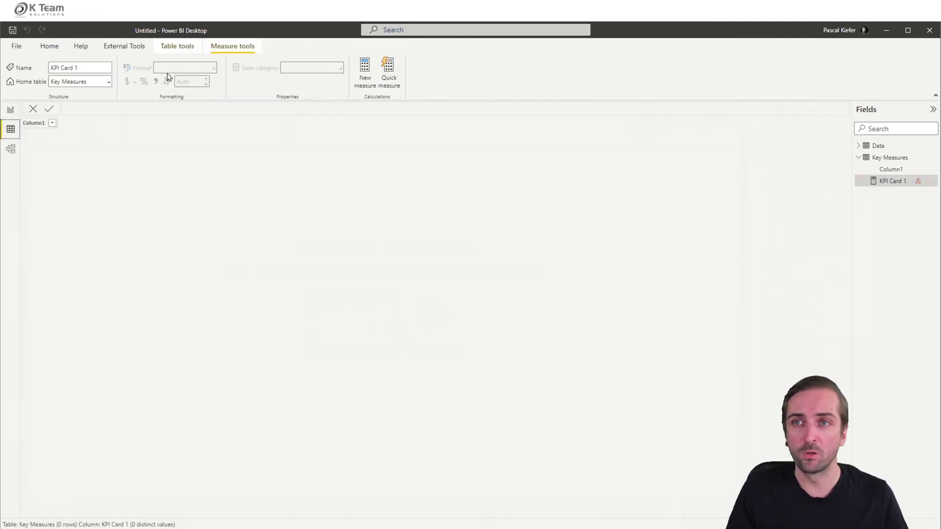
{"action": "left_click", "coordinate": [174, 49]}
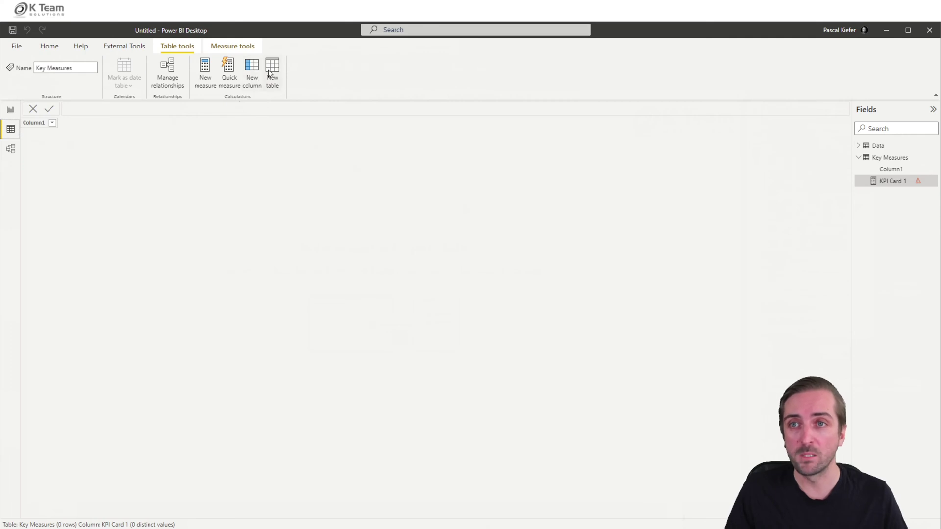
{"action": "left_click", "coordinate": [272, 74]}
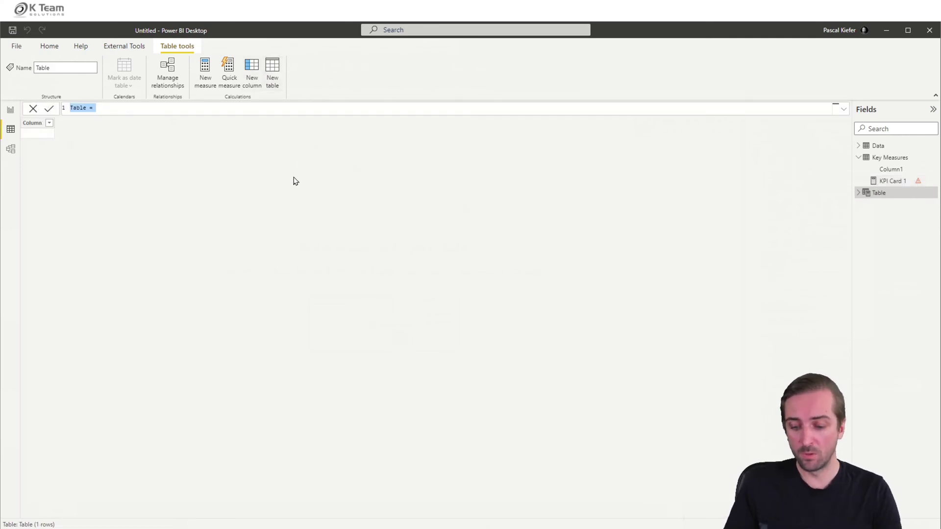
{"action": "type", "text": "Calendar"}
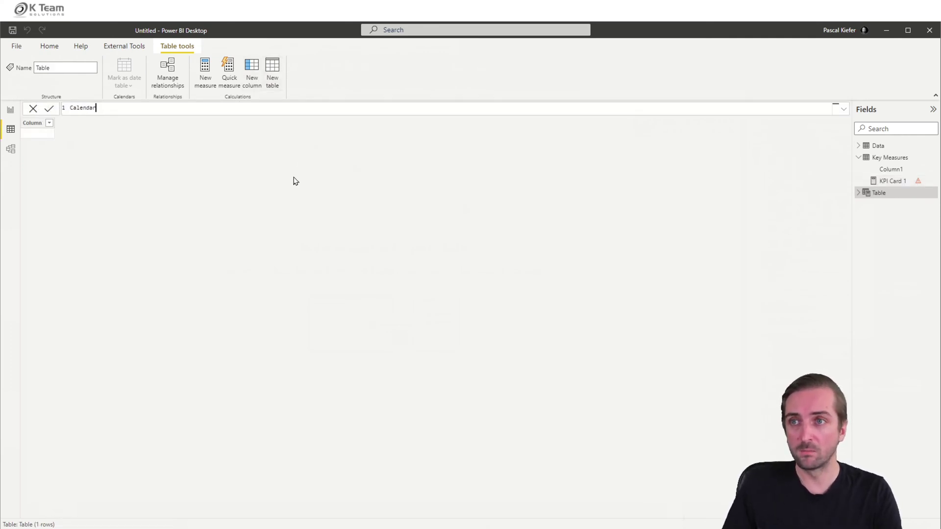
{"action": "type", "text": " ="}
{"action": "key", "text": "shift+Return"}
{"action": "type", "text": "Add"}
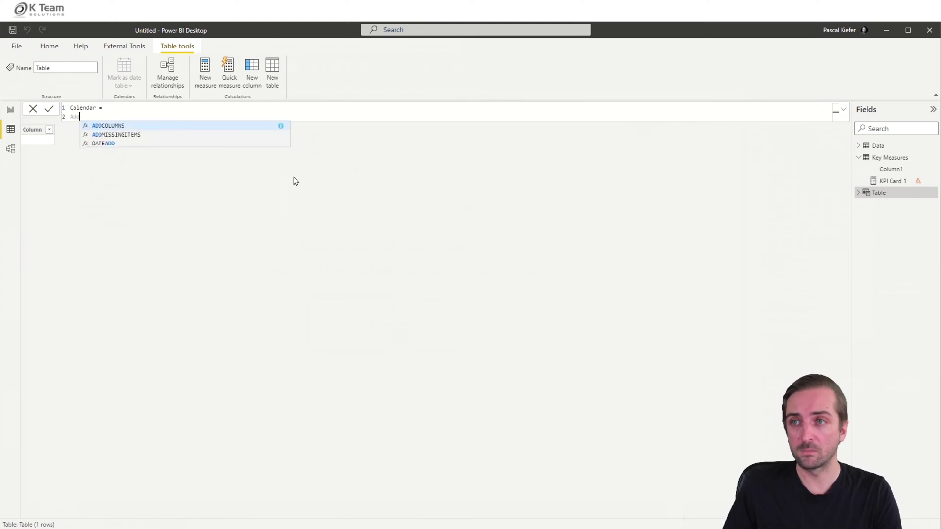
{"action": "key", "text": "Tab"}
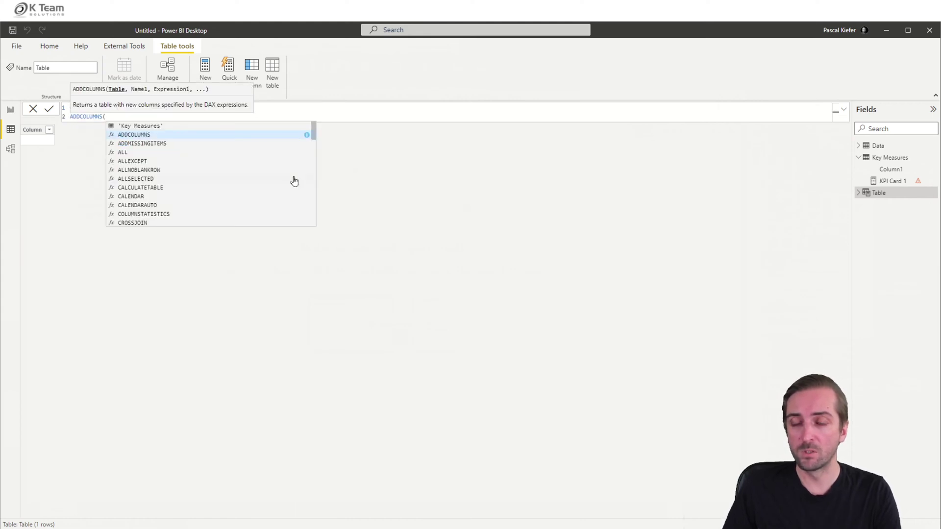
{"action": "key", "text": "Escape"}
{"action": "key", "text": "shift+Home"}
{"action": "key", "text": "BackSpace"}
{"action": "type", "text": "a"}
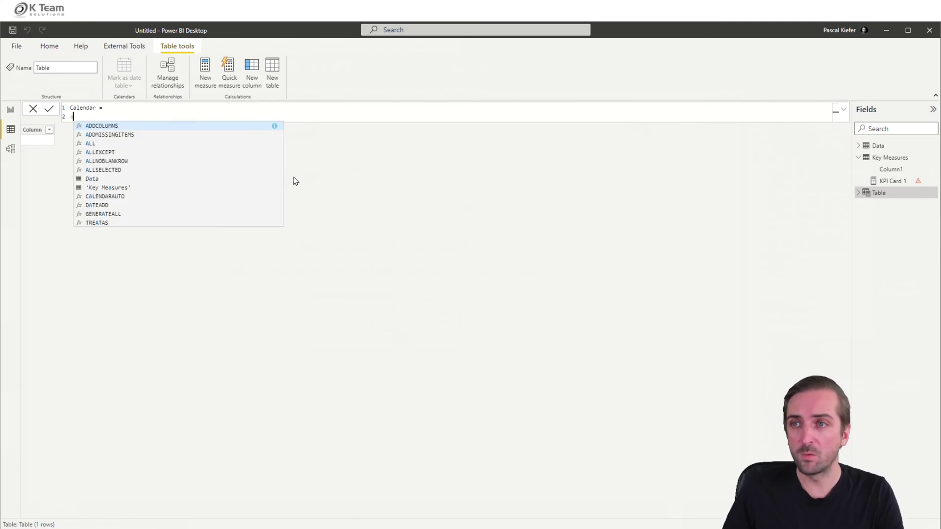
{"action": "key", "text": "BackSpace"}
{"action": "type", "text": "cal"}
{"action": "key", "text": "Down"}
{"action": "key", "text": "Down"}
{"action": "key", "text": "Tab"}
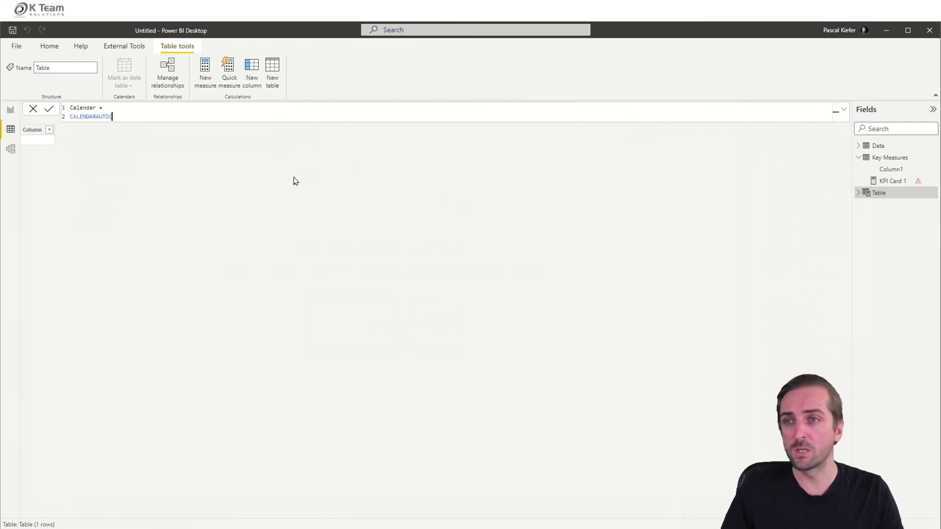
{"action": "type", "text": ")"}
{"action": "key", "text": "Return"}
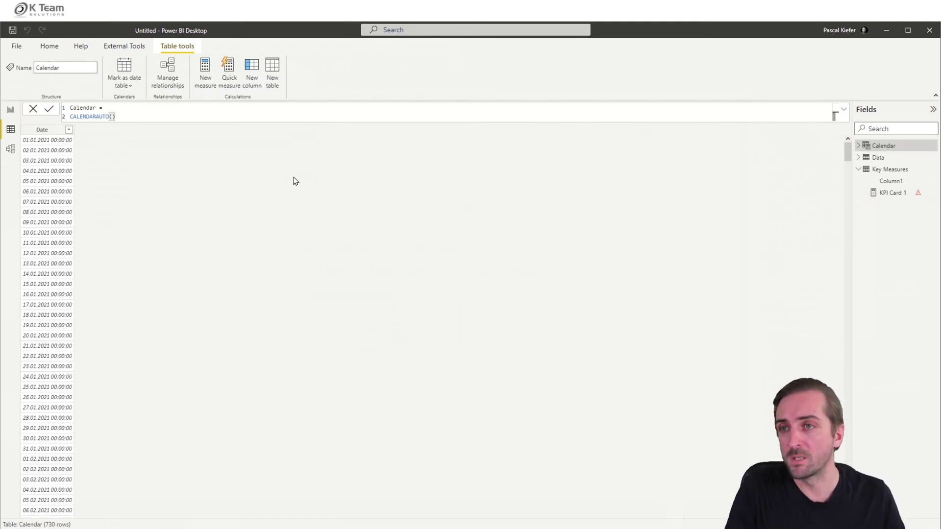
- Set the Calendar table's Date column to the Date data type with a date display format
{"action": "left_click", "coordinate": [52, 130]}
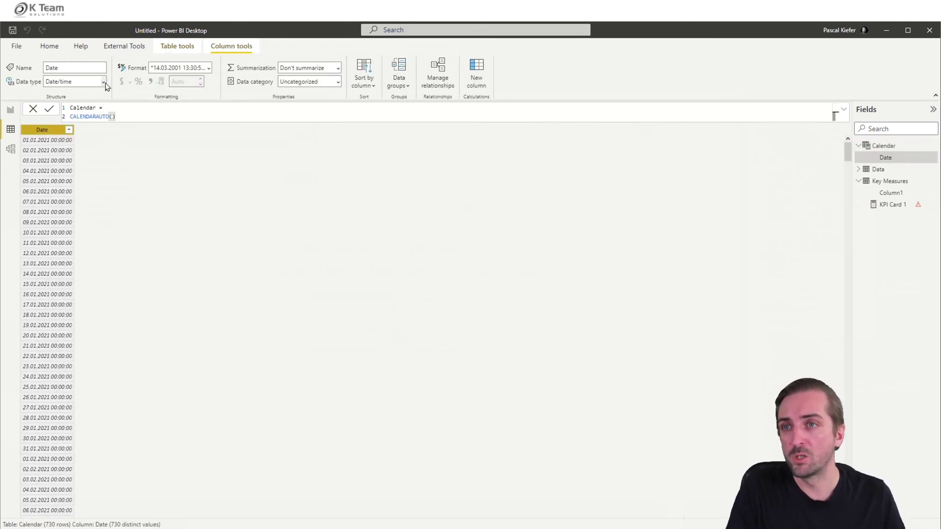
{"action": "left_click", "coordinate": [104, 81]}
{"action": "left_click", "coordinate": [60, 154]}
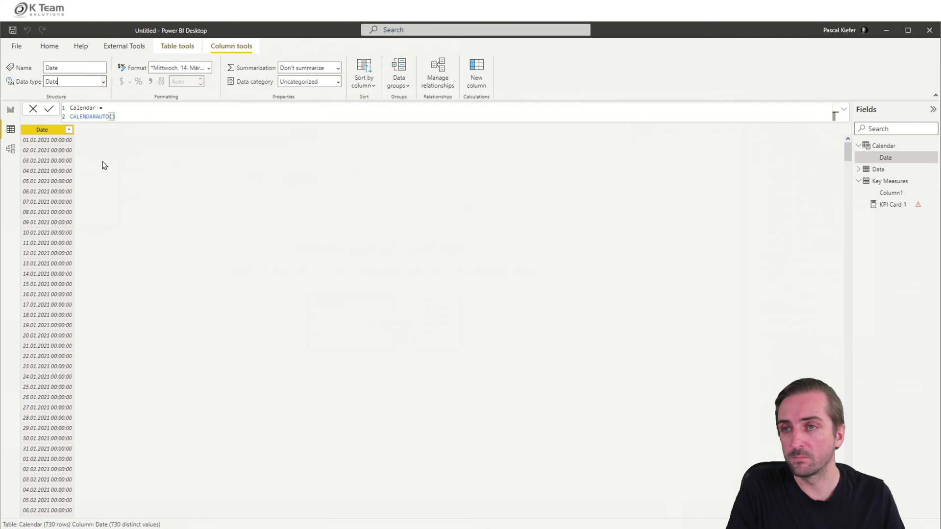
{"action": "left_click", "coordinate": [209, 68]}
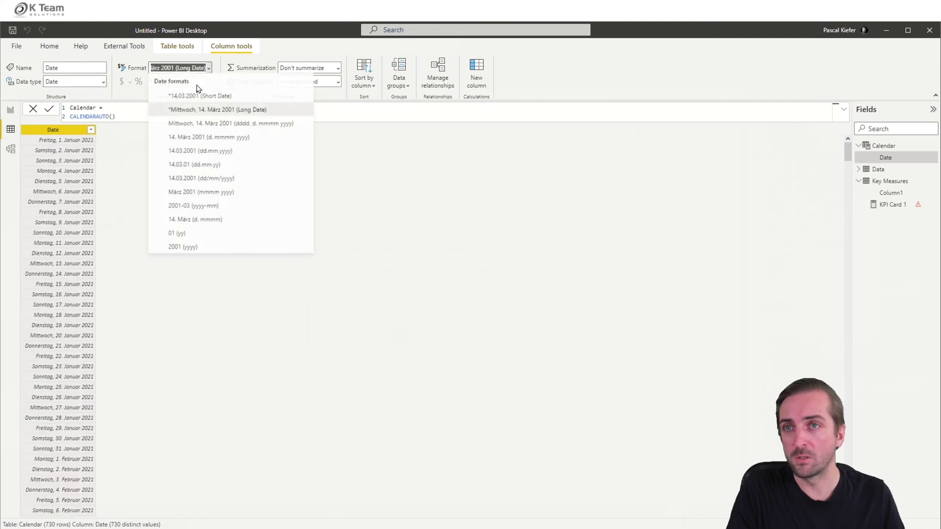
{"action": "left_click", "coordinate": [195, 96]}
- In Model view, relate Data[Date] to Calendar[Date]
{"action": "left_click", "coordinate": [10, 149]}
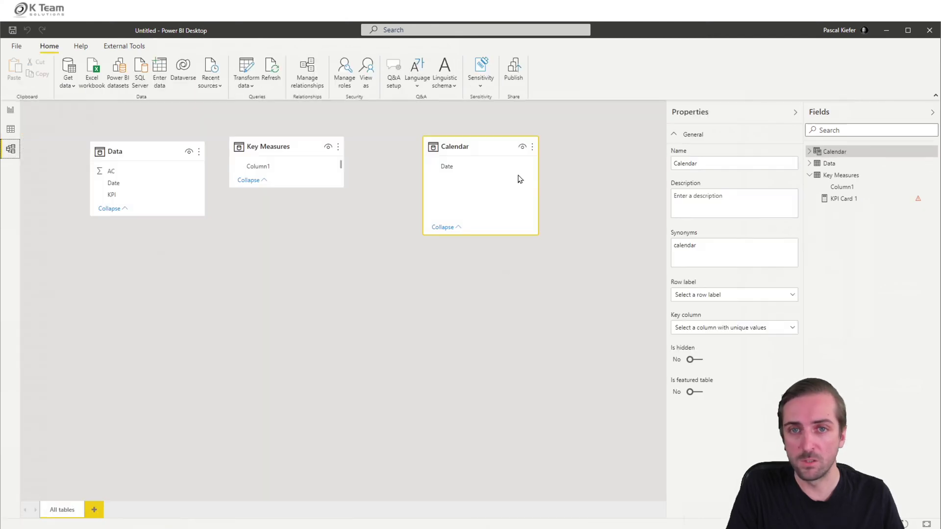
{"action": "left_click_drag", "start_coordinate": [110, 151], "coordinate": [196, 250]}
{"action": "left_click_drag", "start_coordinate": [197, 284], "coordinate": [455, 170]}
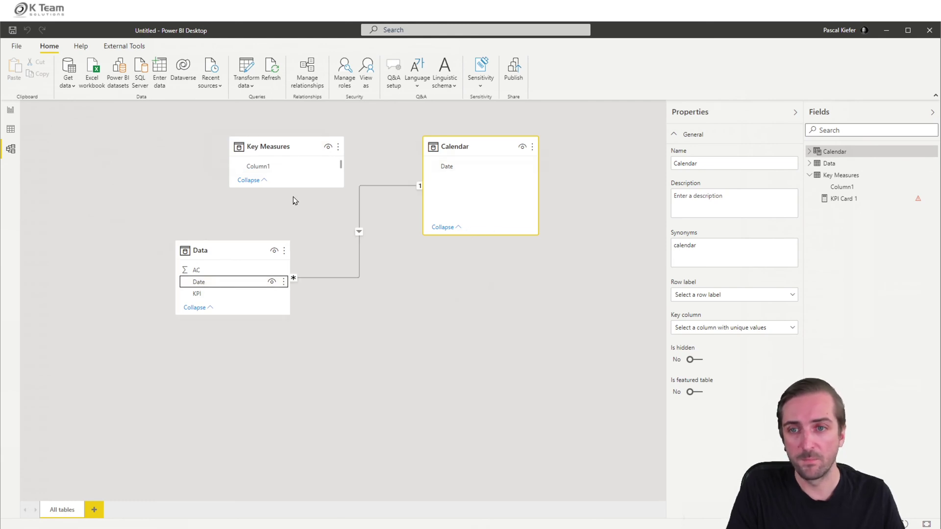
- Start a new PY measure in Key Measures that sums Data[AC]
{"action": "left_click", "coordinate": [10, 110]}
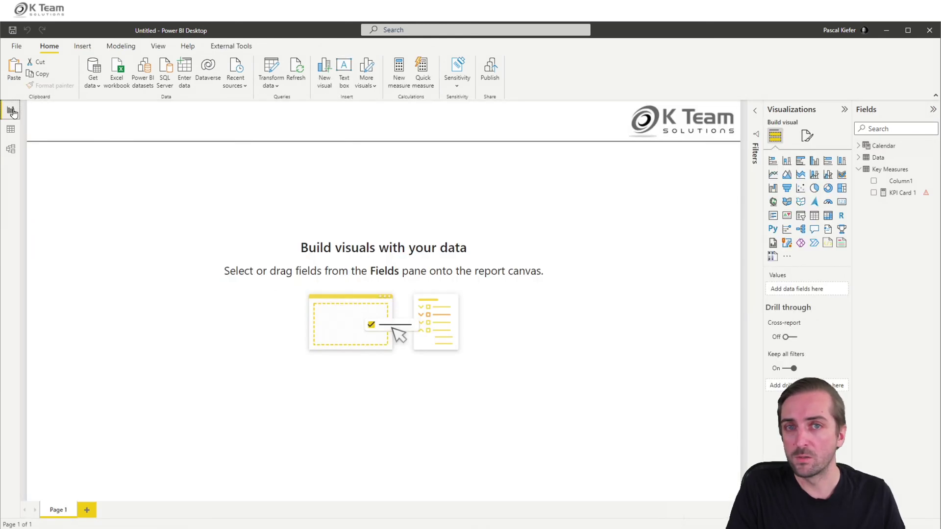
{"action": "left_click", "coordinate": [895, 194]}
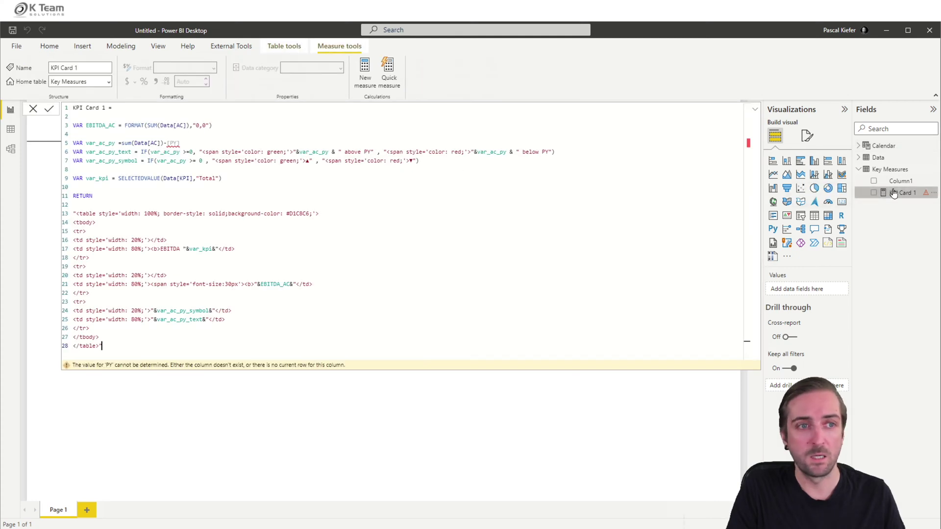
{"action": "right_click", "coordinate": [895, 172]}
{"action": "left_click", "coordinate": [851, 181]}
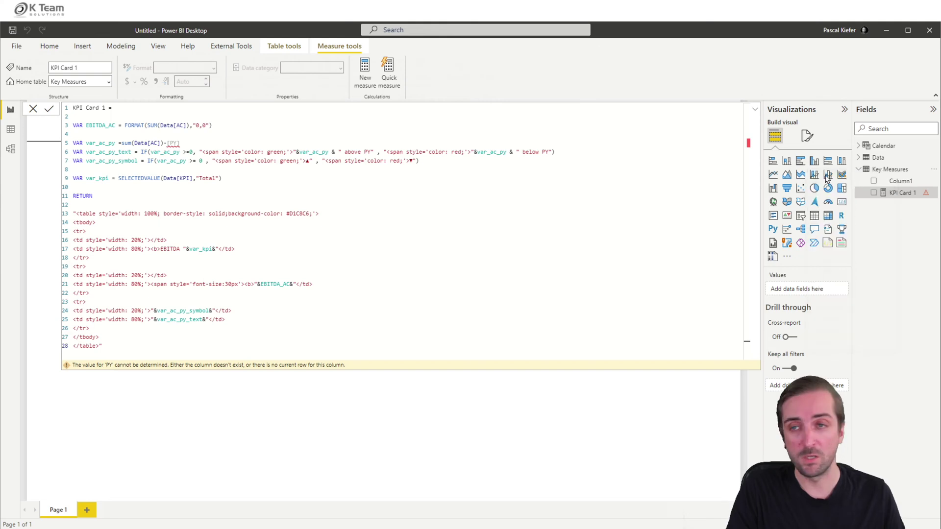
{"action": "type", "text": "PY ="}
{"action": "key", "text": "shift+Return"}
{"action": "type", "text": "SUM("}
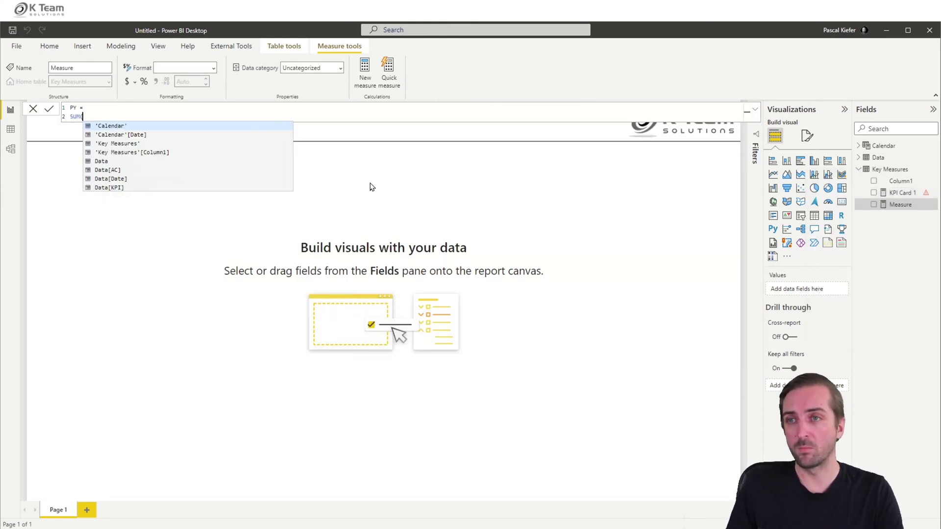
{"action": "type", "text": "ac"}
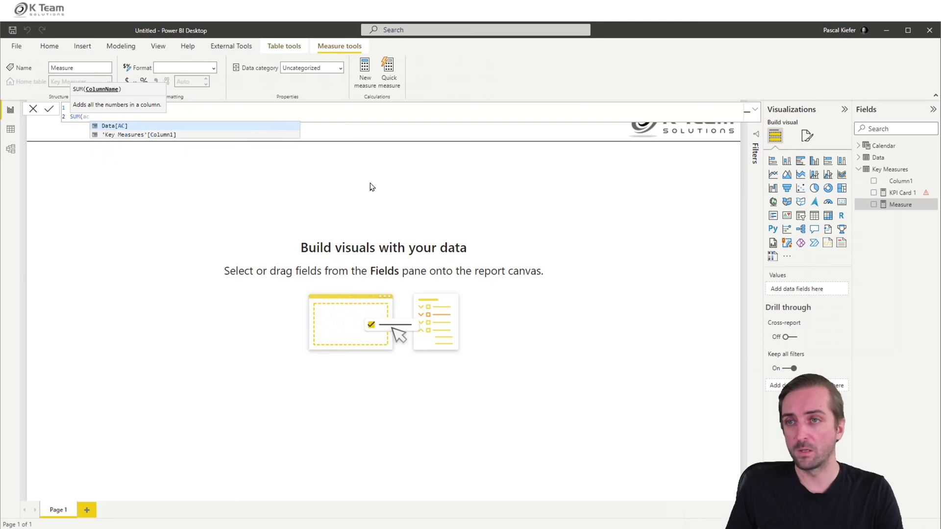
{"action": "key", "text": "Tab"}
{"action": "type", "text": ")"}
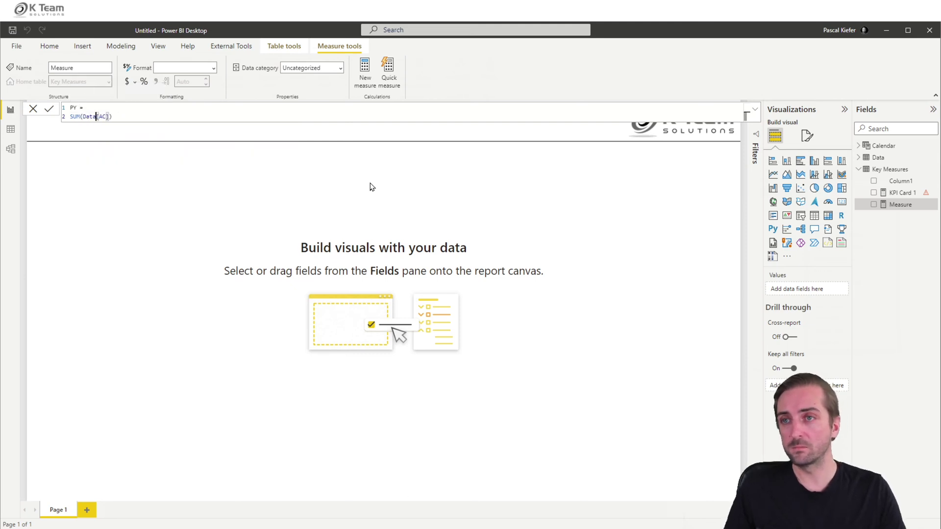
- Wrap the sum in CALCULATE with DATEADD('Calendar'[Date],-1,YEAR) and commit the PY measure
{"action": "key", "text": "Left"}
{"action": "key", "text": "Left"}
{"action": "key", "text": "Left"}
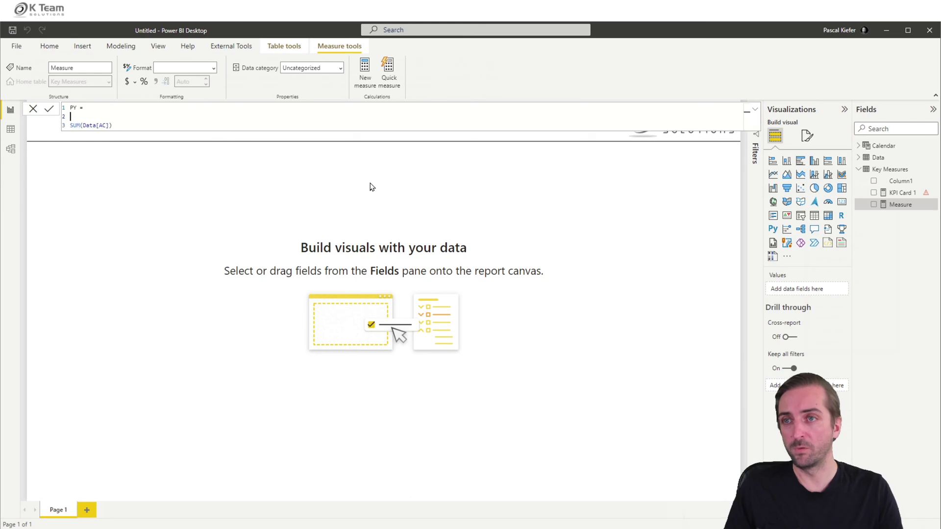
{"action": "type", "text": "calc"}
{"action": "key", "text": "Tab"}
{"action": "key", "text": "shift+Return"}
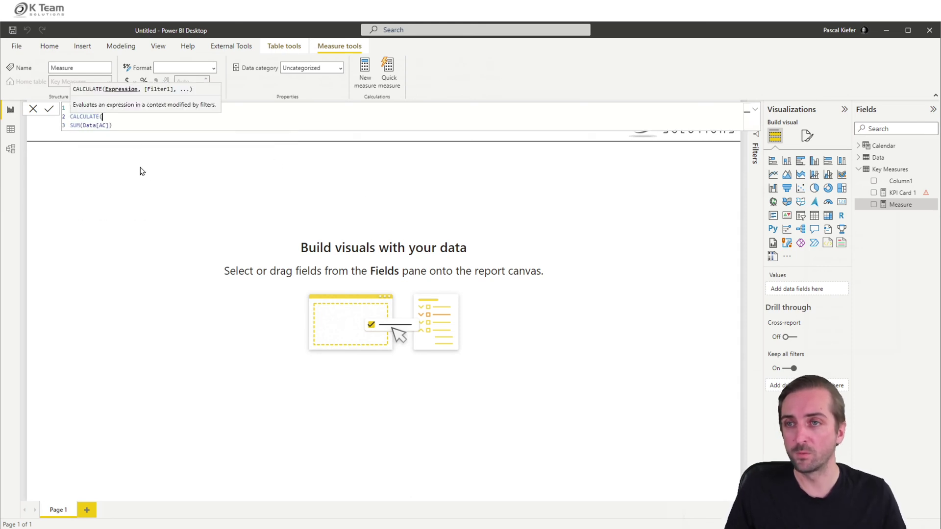
{"action": "left_click", "coordinate": [137, 123]}
{"action": "type", "text": ", date"}
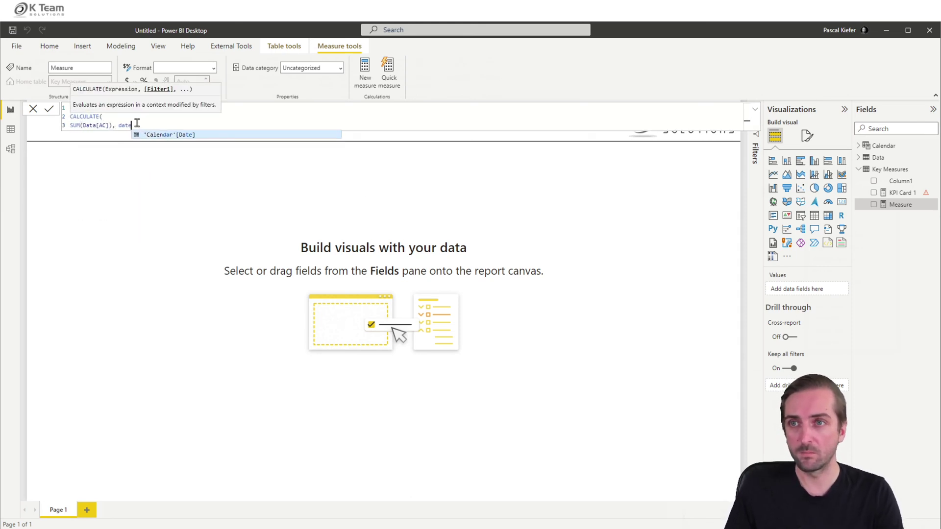
{"action": "key", "text": "BackSpace"}
{"action": "key", "text": "BackSpace"}
{"action": "key", "text": "BackSpace"}
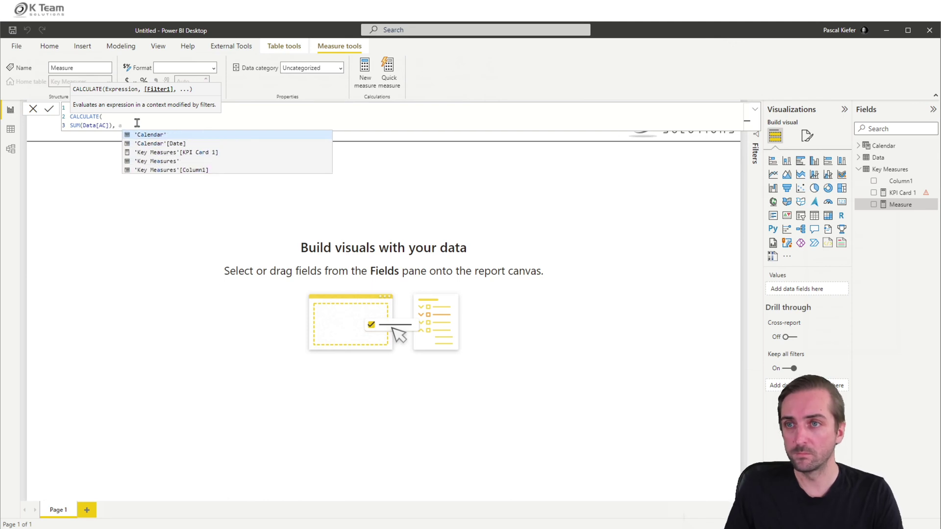
{"action": "key", "text": "BackSpace"}
{"action": "key", "text": "BackSpace"}
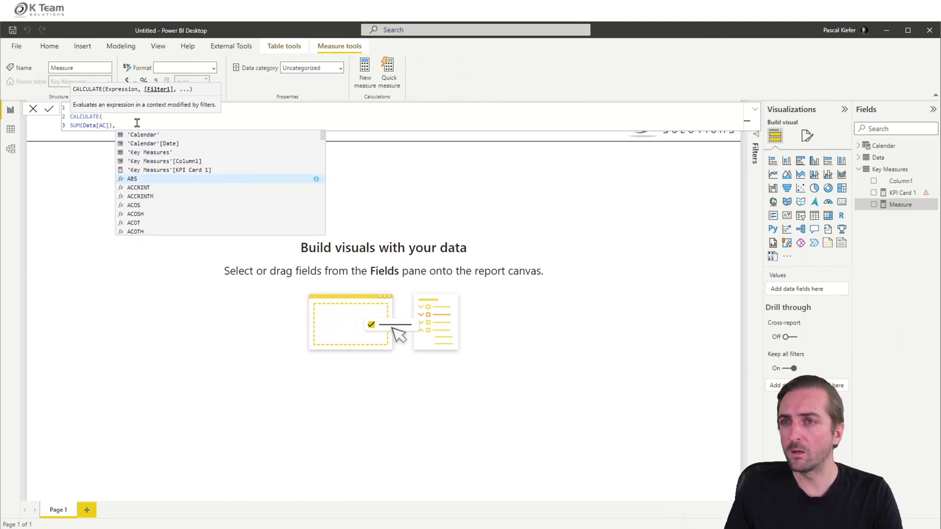
{"action": "type", "text": "DATEADD("}
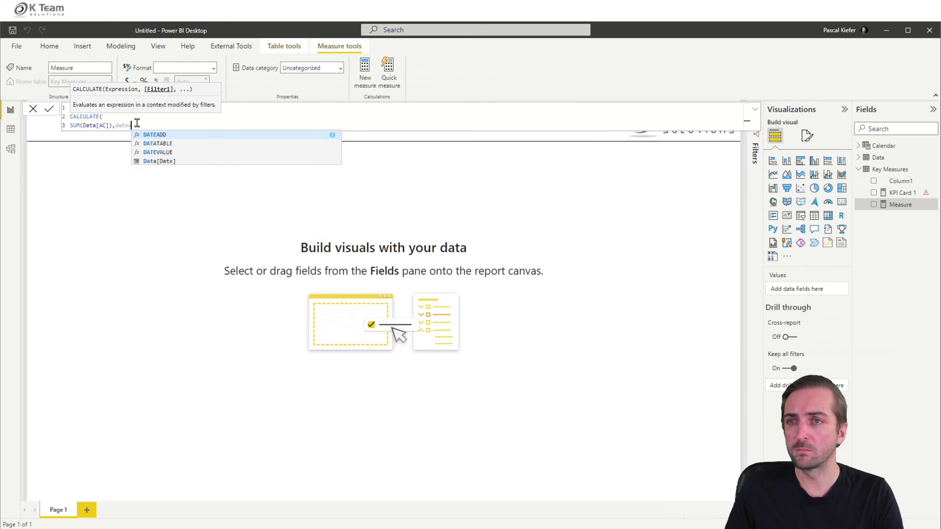
{"action": "type", "text": "cal"}
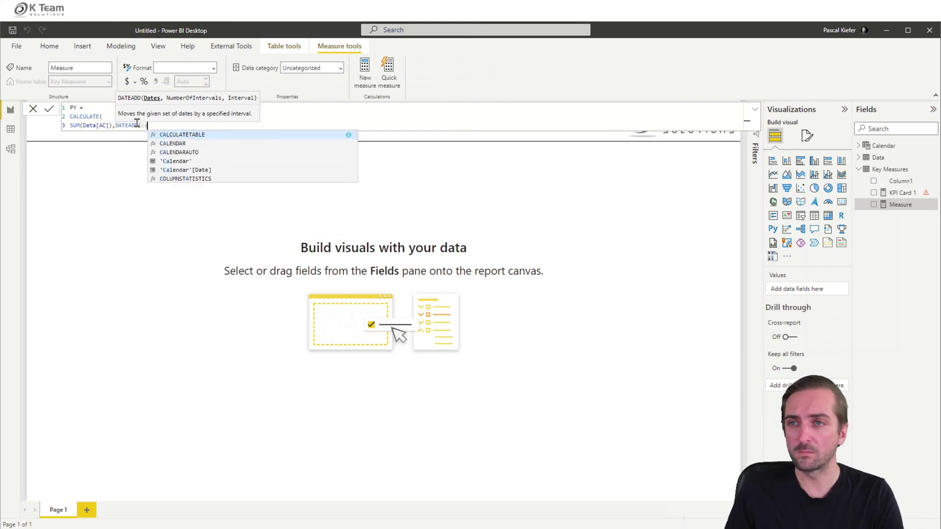
{"action": "key", "text": "Down"}
{"action": "key", "text": "Down"}
{"action": "key", "text": "Down"}
{"action": "key", "text": "Down"}
{"action": "key", "text": "Tab"}
{"action": "type", "text": ",-1,YEAR))"}
{"action": "key", "text": "Return"}
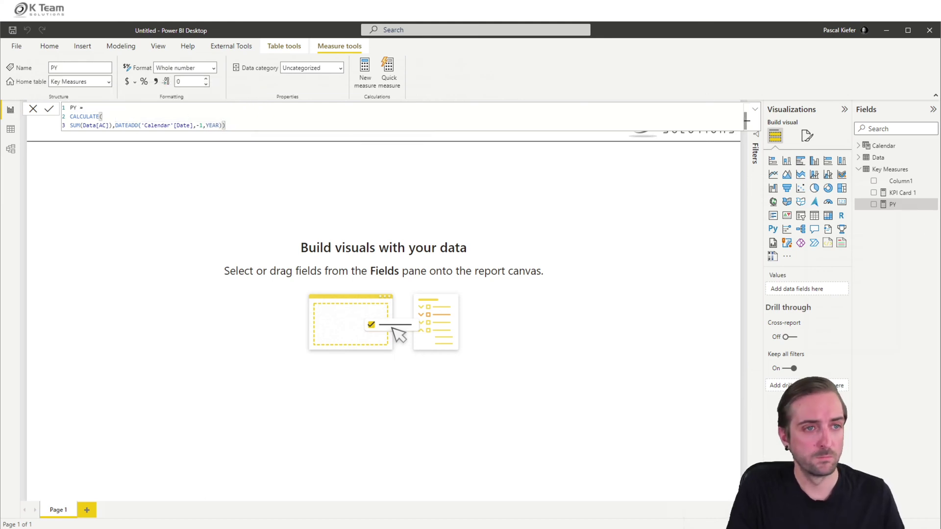
- Add an HTML Text Styler visual showing KPI Card 1, sized to fit the single card
{"action": "left_click", "coordinate": [904, 194]}
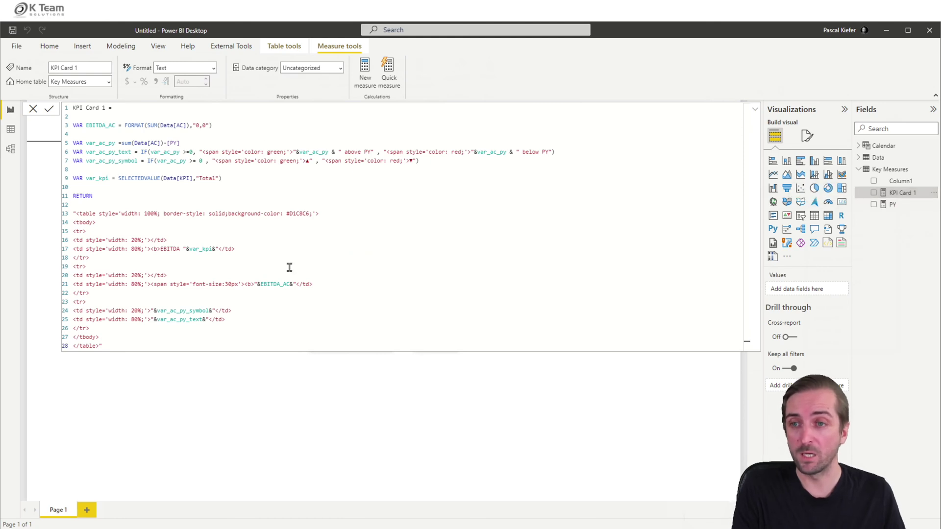
{"action": "left_click", "coordinate": [209, 414]}
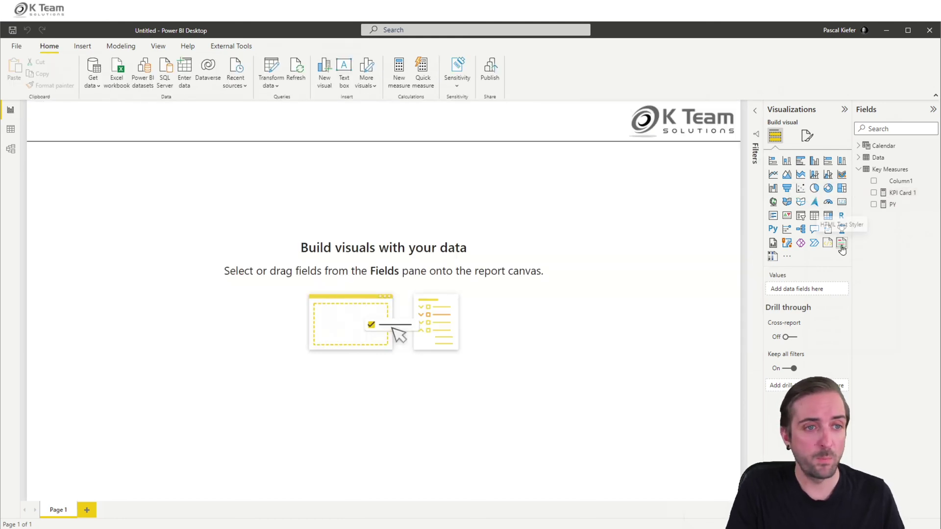
{"action": "left_click", "coordinate": [841, 243]}
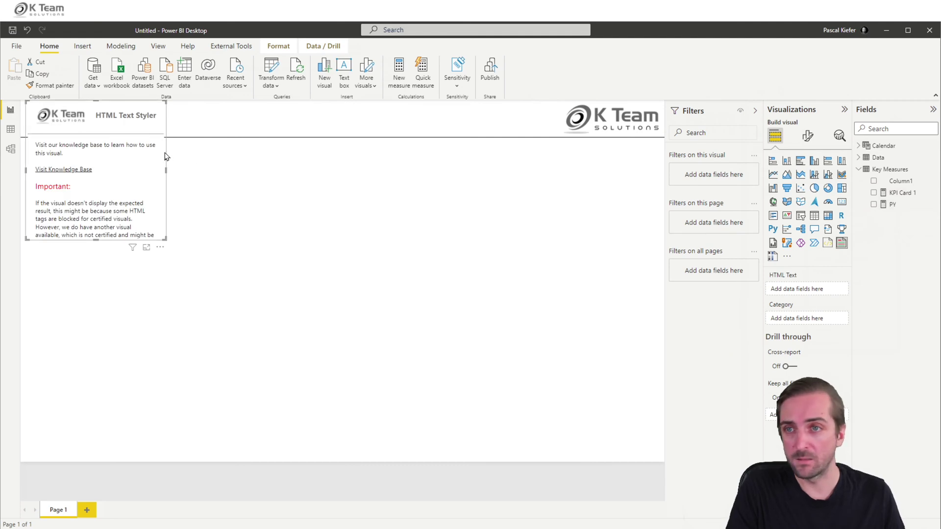
{"action": "left_click_drag", "start_coordinate": [163, 153], "coordinate": [245, 318]}
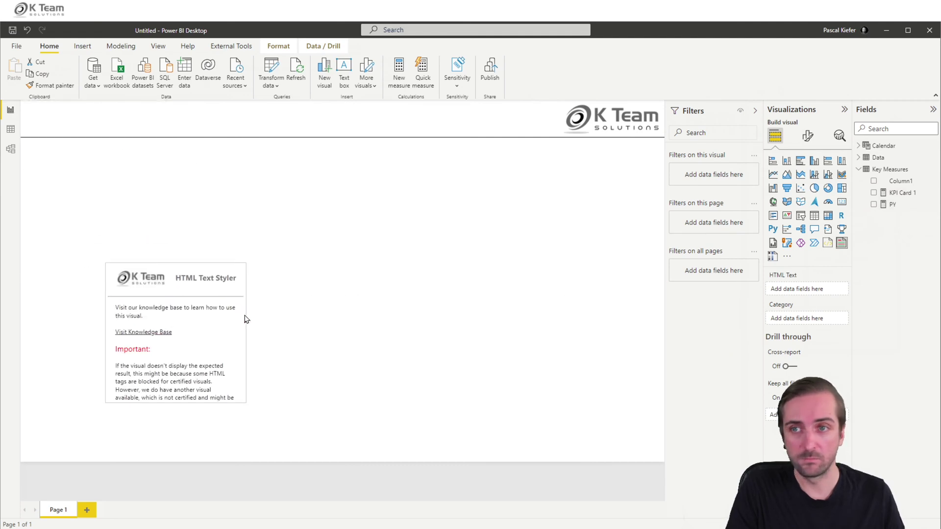
{"action": "left_click", "coordinate": [873, 193]}
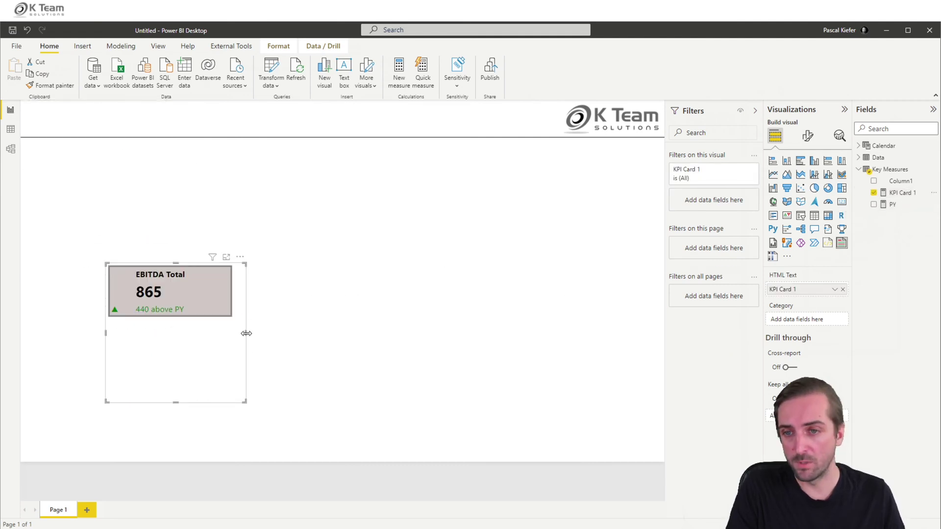
{"action": "left_click_drag", "start_coordinate": [244, 399], "coordinate": [259, 326]}
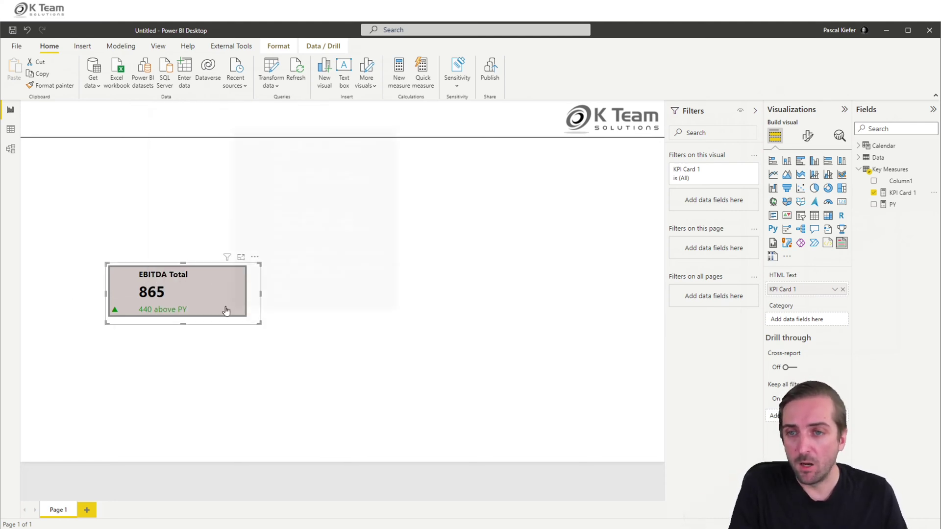
- Turn off the card visual's tooltips and move it up and to the right
{"action": "left_click", "coordinate": [807, 135]}
{"action": "left_click", "coordinate": [807, 180]}
{"action": "left_click", "coordinate": [838, 283]}
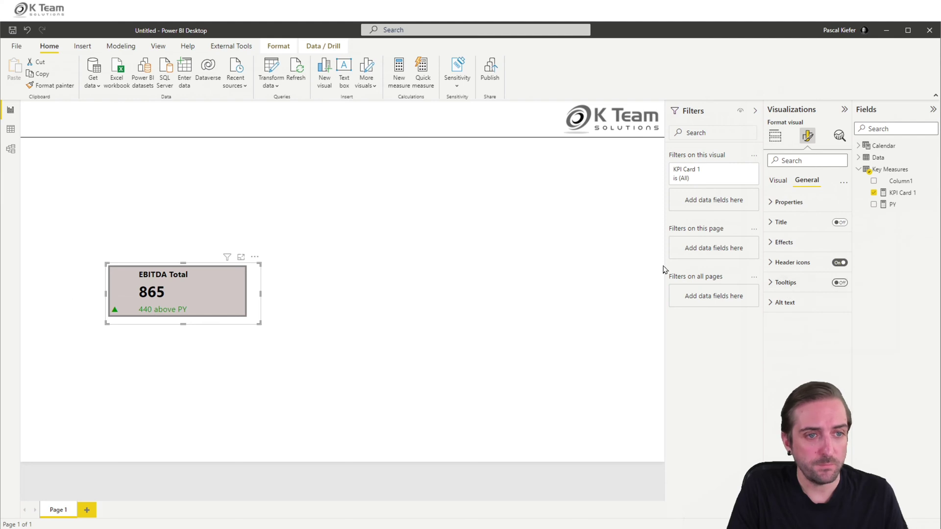
{"action": "left_click", "coordinate": [263, 281]}
{"action": "left_click_drag", "start_coordinate": [265, 275], "coordinate": [272, 241]}
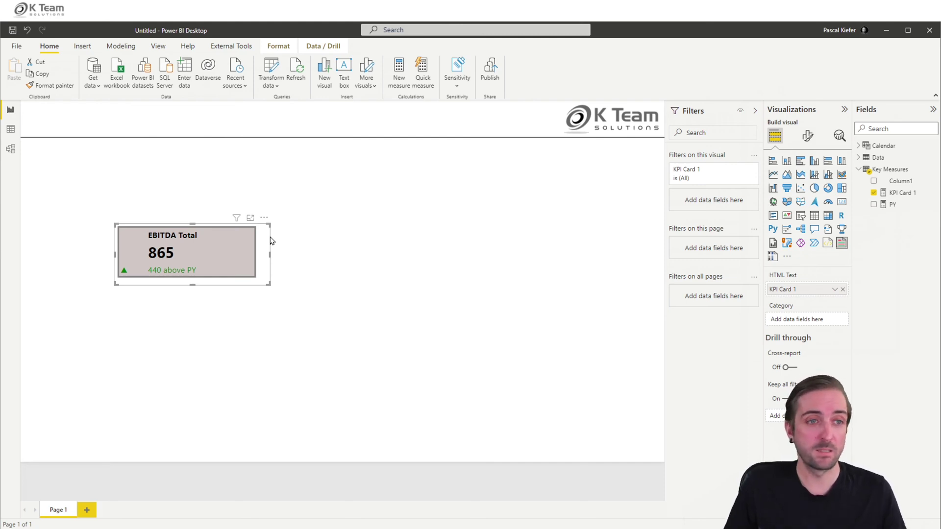
- Use Data's KPI field as the card category and enlarge the visual for EBIT, Net Profit and Turnover
{"action": "left_click", "coordinate": [859, 157]}
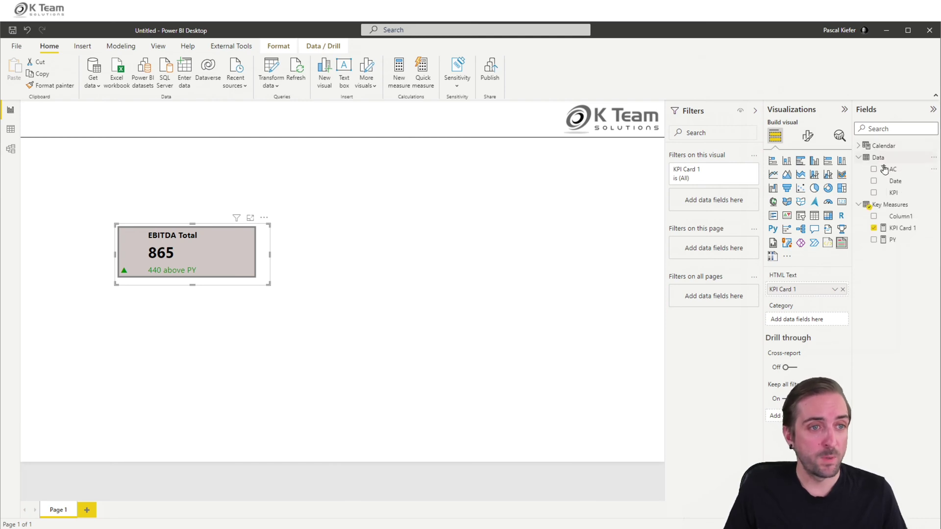
{"action": "left_click_drag", "start_coordinate": [902, 192], "coordinate": [812, 325]}
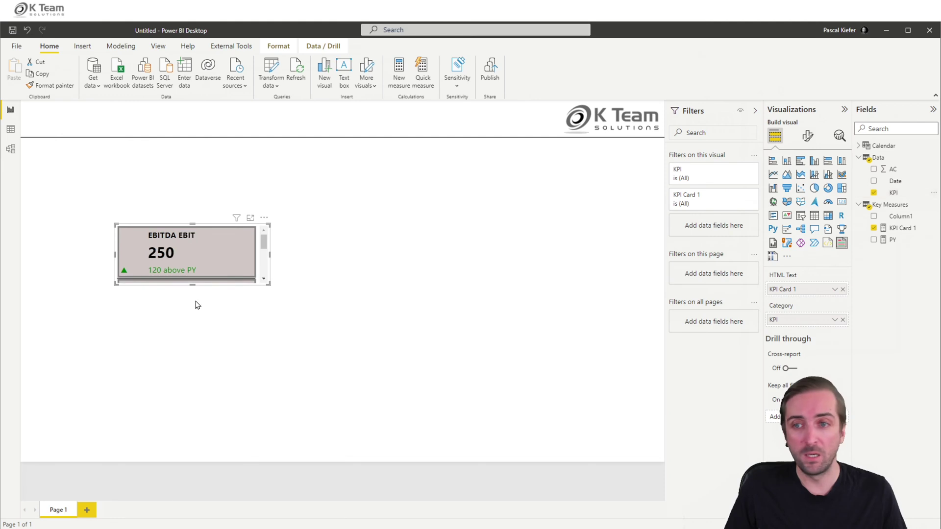
{"action": "left_click_drag", "start_coordinate": [268, 289], "coordinate": [263, 409]}
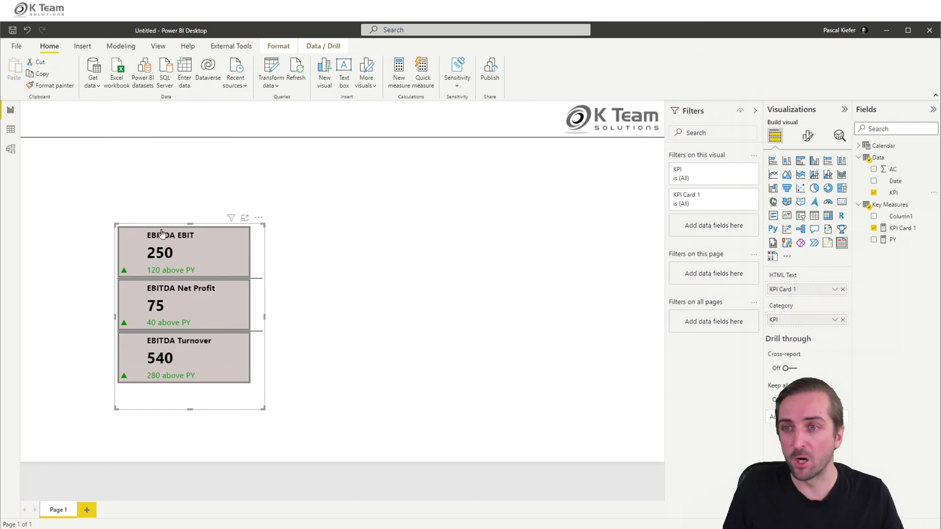
{"action": "left_click_drag", "start_coordinate": [138, 230], "coordinate": [176, 241]}
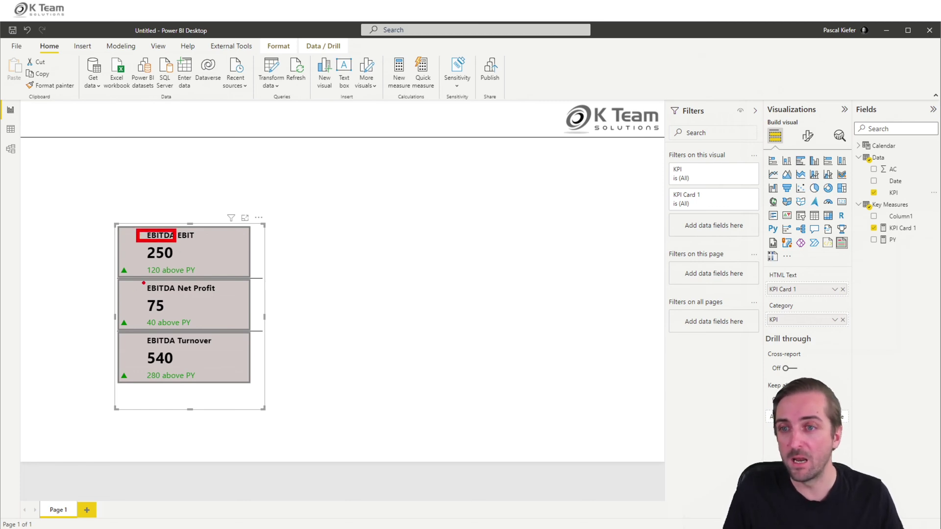
{"action": "left_click_drag", "start_coordinate": [143, 283], "coordinate": [177, 300]}
{"action": "left_click_drag", "start_coordinate": [142, 332], "coordinate": [179, 349]}
{"action": "key", "text": "Escape"}
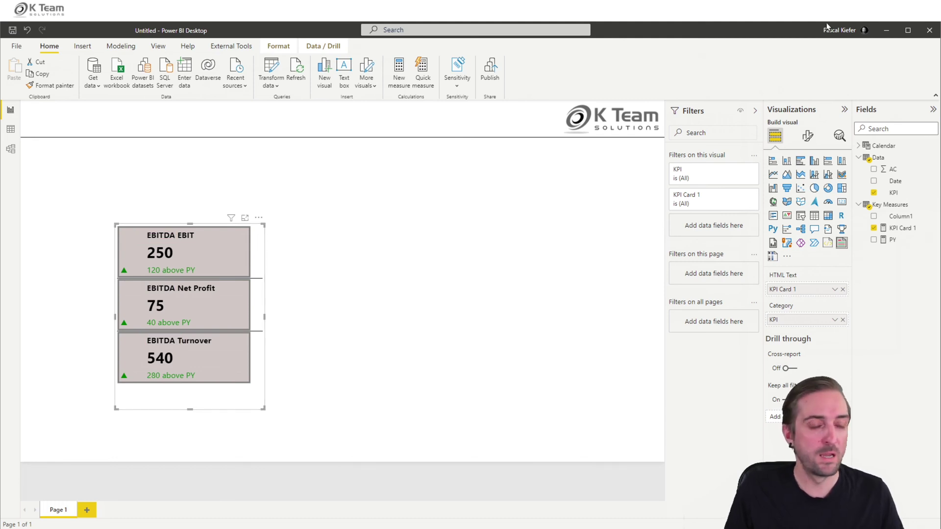
- Delete the EBITDA prefix from the title line of the KPI Card 1 formula
{"action": "left_click", "coordinate": [901, 229]}
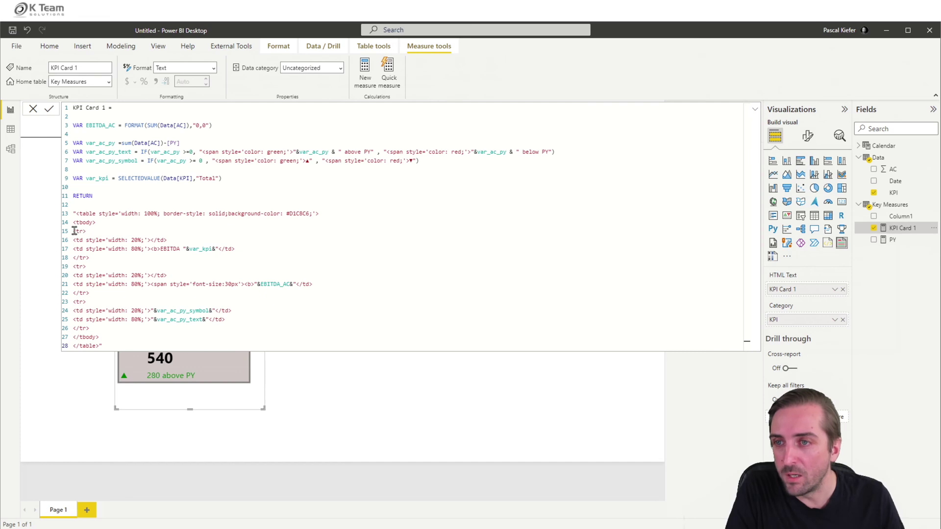
{"action": "left_click_drag", "start_coordinate": [74, 231], "coordinate": [178, 240]}
{"action": "double_click", "coordinate": [169, 249]}
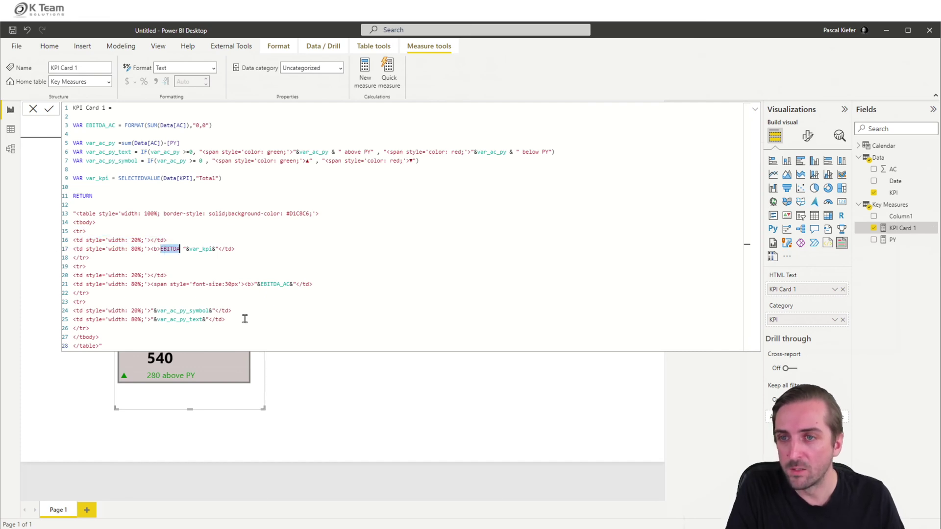
{"action": "key", "text": "Delete"}
{"action": "key", "text": "Delete"}
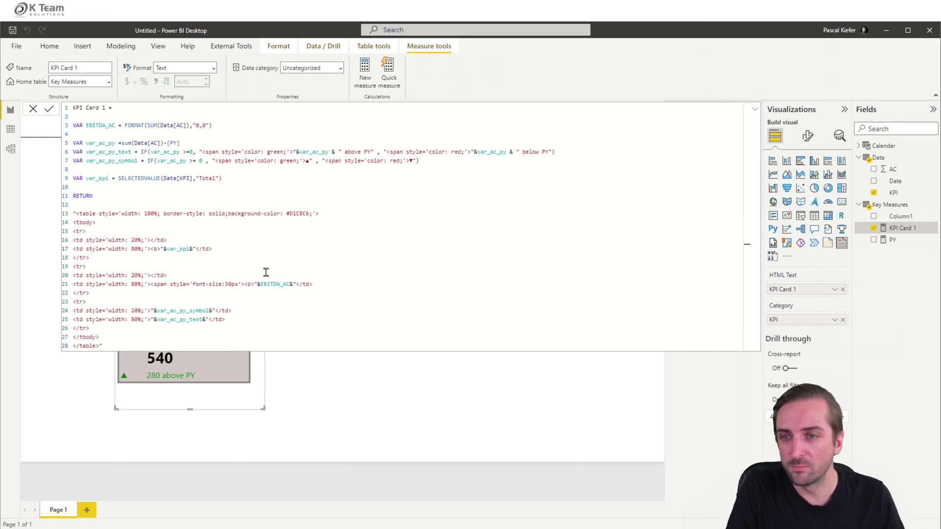
{"action": "left_click_drag", "start_coordinate": [265, 376], "coordinate": [292, 440]}
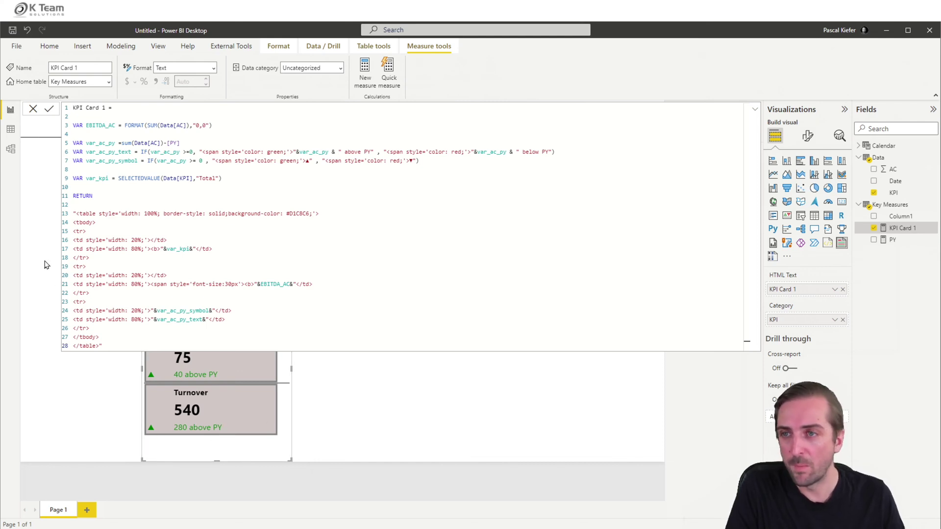
- Set grid row padding to 7, switch the grid off, and narrow the visual to fit
{"action": "left_click", "coordinate": [33, 109]}
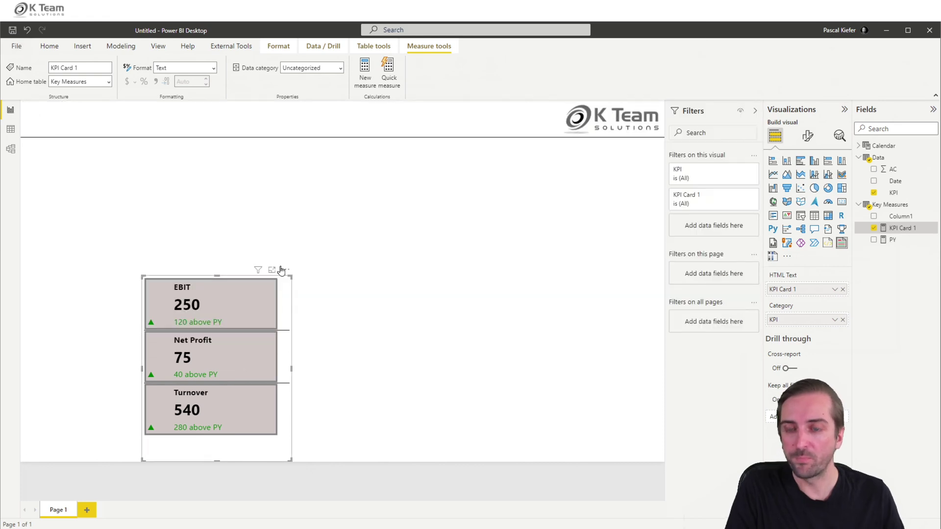
{"action": "left_click", "coordinate": [808, 136]}
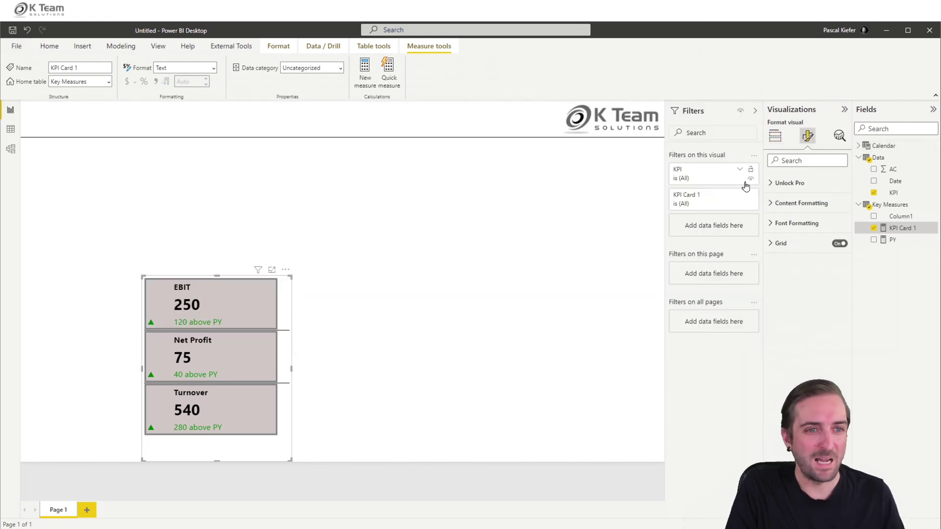
{"action": "left_click", "coordinate": [781, 263]}
{"action": "left_click", "coordinate": [802, 315]}
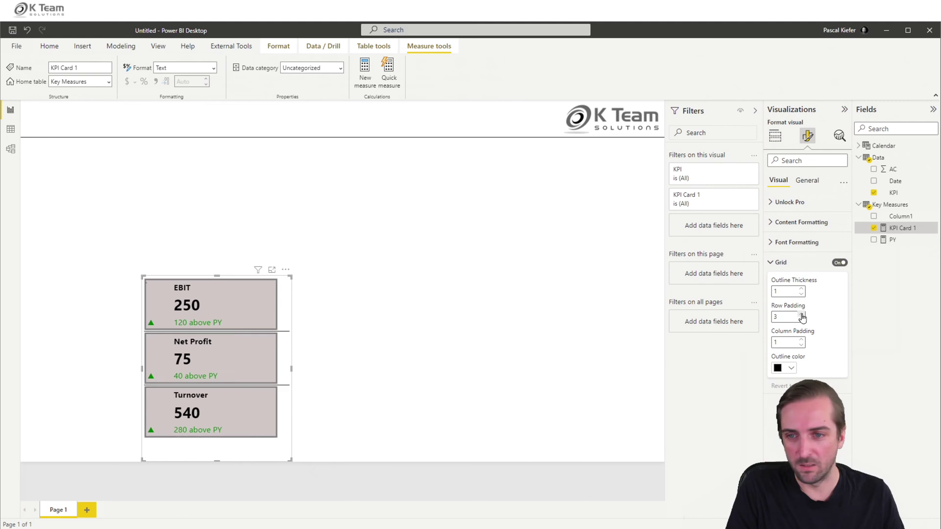
{"action": "left_click", "coordinate": [801, 315]}
{"action": "left_click", "coordinate": [801, 315]}
{"action": "left_click", "coordinate": [801, 315]}
{"action": "left_click", "coordinate": [801, 314]}
{"action": "left_click", "coordinate": [801, 314]}
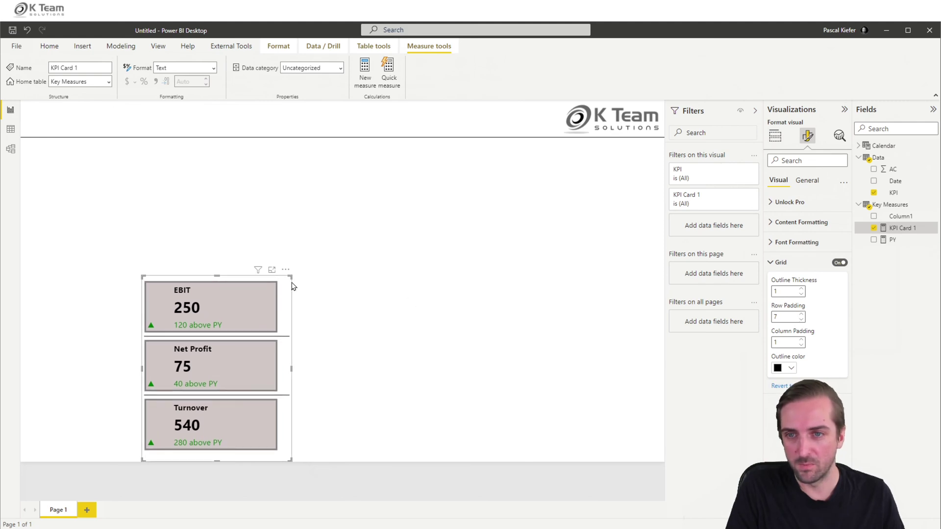
{"action": "left_click_drag", "start_coordinate": [288, 272], "coordinate": [324, 266]}
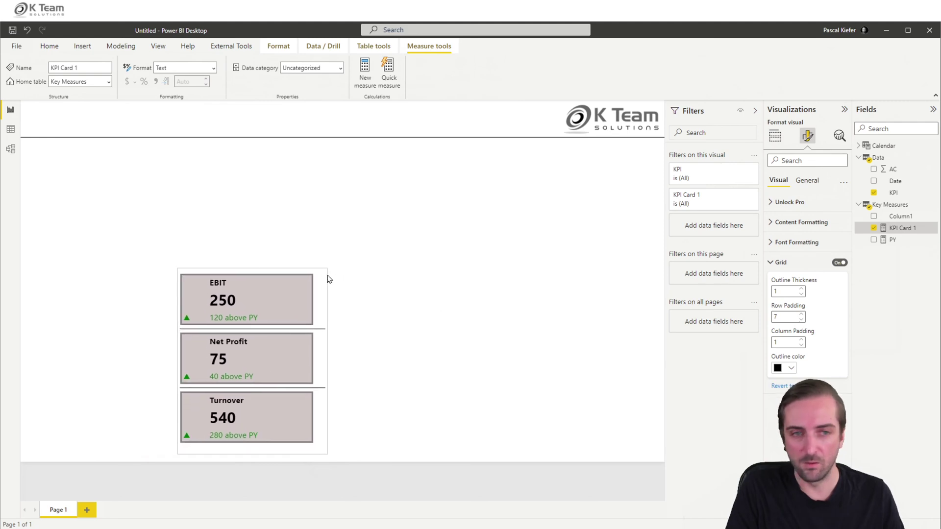
{"action": "left_click", "coordinate": [839, 263]}
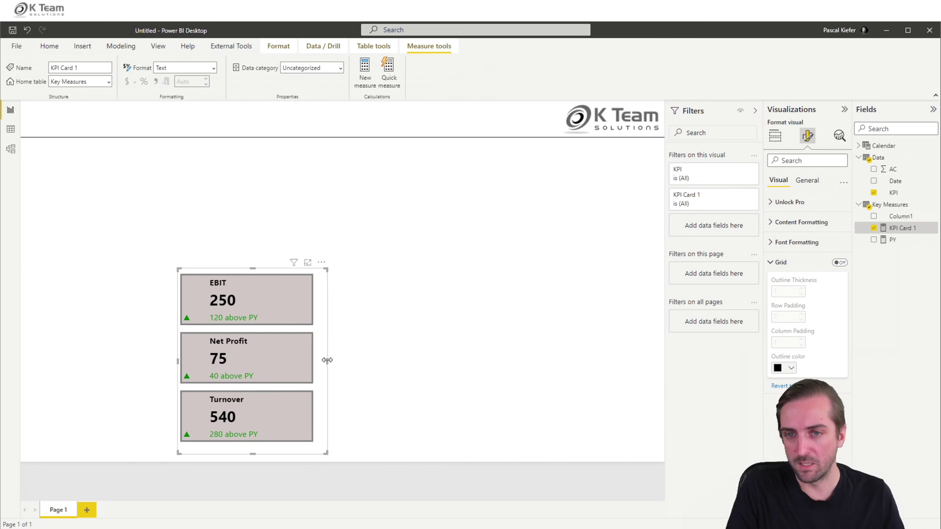
{"action": "left_click_drag", "start_coordinate": [327, 360], "coordinate": [300, 361]}
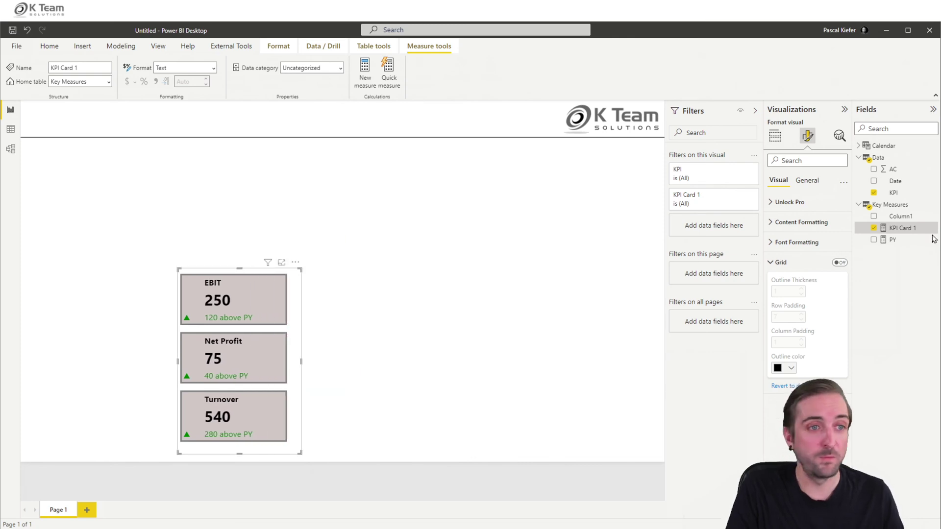
- Check the table width in KPI Card 1's formula and pull the visual's right edge in slightly
{"action": "left_click", "coordinate": [901, 228]}
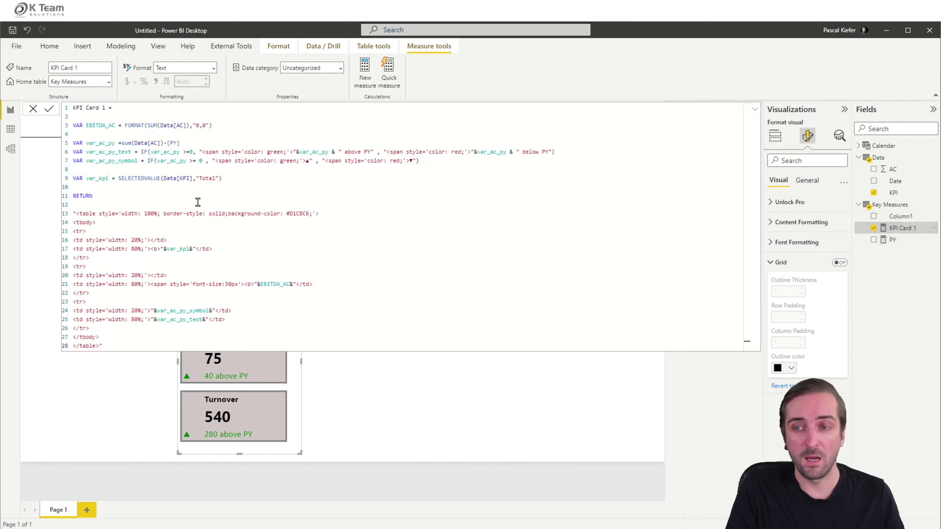
{"action": "left_click", "coordinate": [143, 213]}
{"action": "mouse_move", "coordinate": [303, 365]}
{"action": "left_mouse_down"}
{"action": "mouse_move", "coordinate": [541, 375]}
{"action": "mouse_move", "coordinate": [265, 375]}
{"action": "mouse_move", "coordinate": [289, 378]}
{"action": "left_mouse_up"}
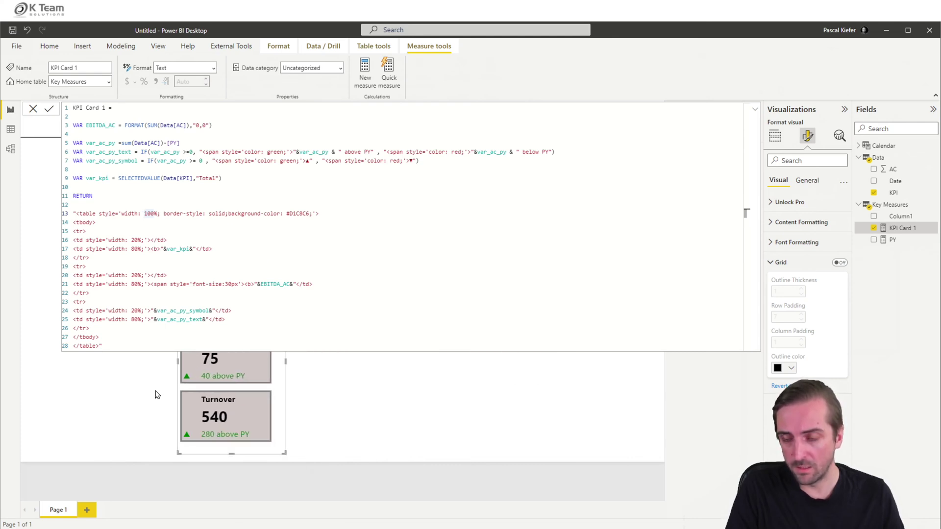
{"action": "left_click", "coordinate": [32, 110]}
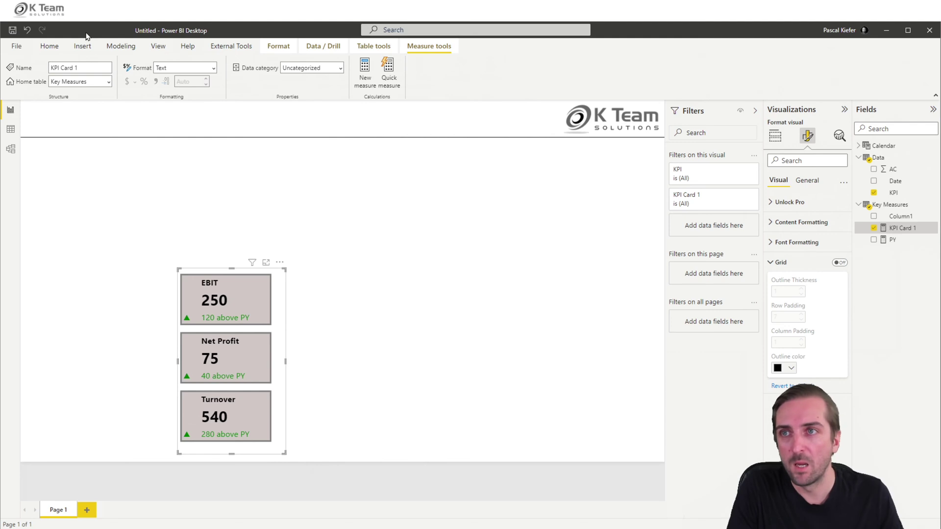
- Change the 2021 Turnover AC in the Data source table from 260 to 300 and apply
{"action": "left_click", "coordinate": [49, 46]}
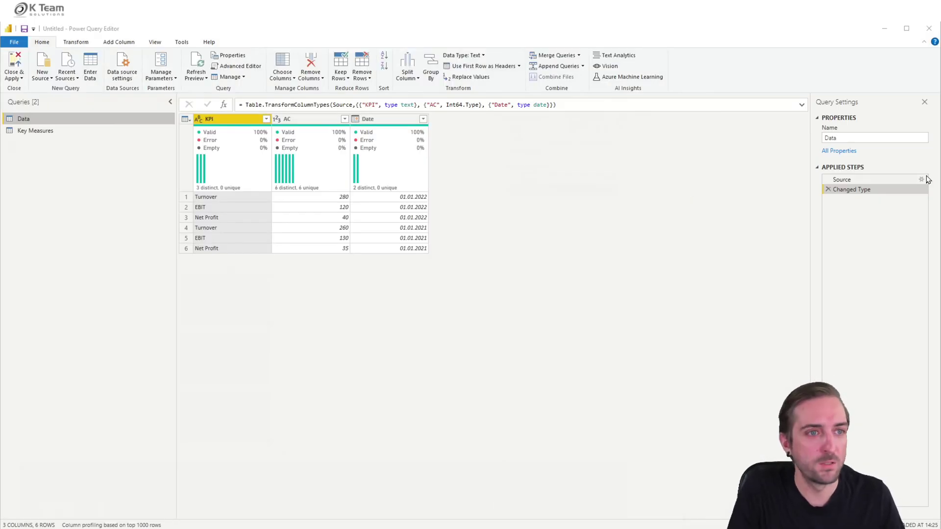
{"action": "left_click", "coordinate": [921, 180]}
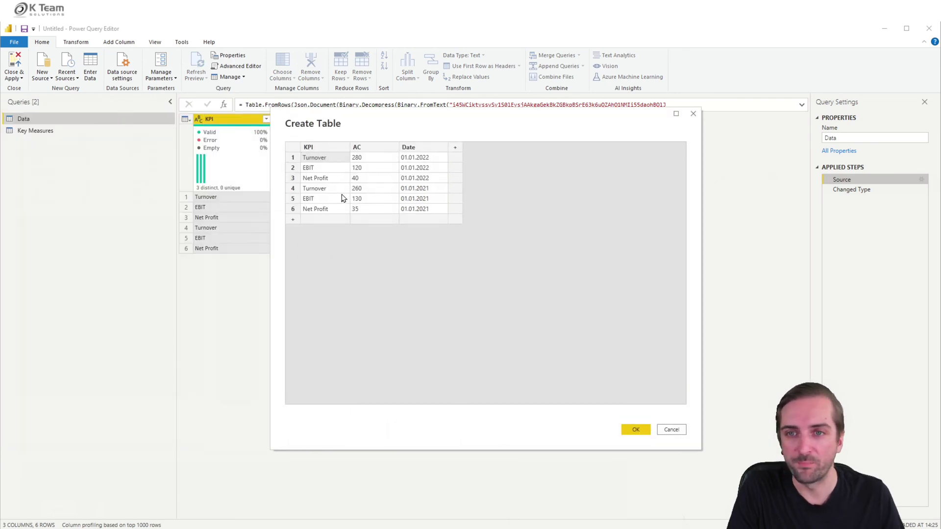
{"action": "left_click", "coordinate": [368, 191]}
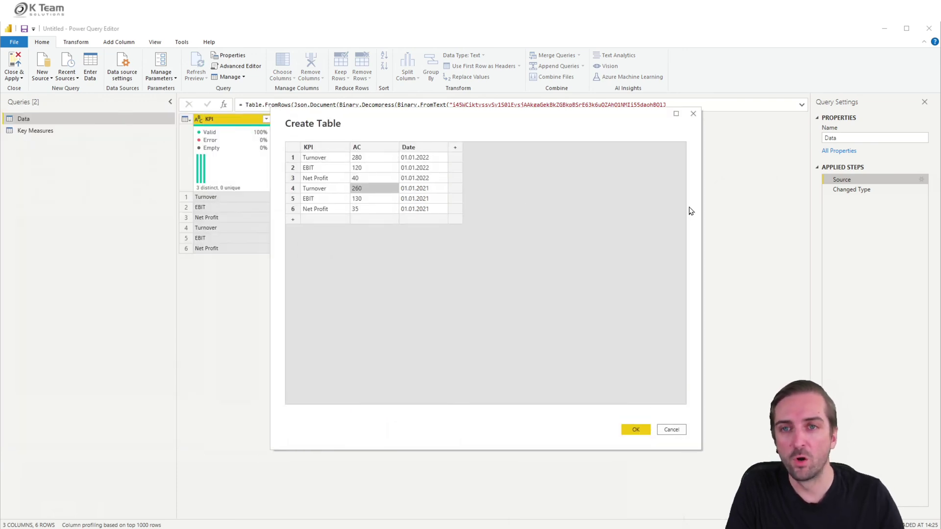
{"action": "type", "text": "300"}
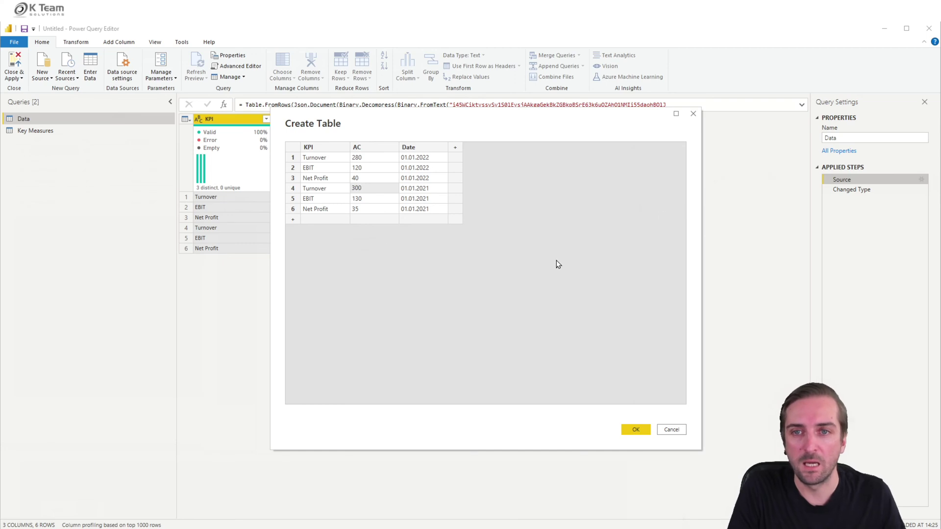
{"action": "left_click", "coordinate": [636, 430]}
{"action": "key", "text": "alt+Tab"}
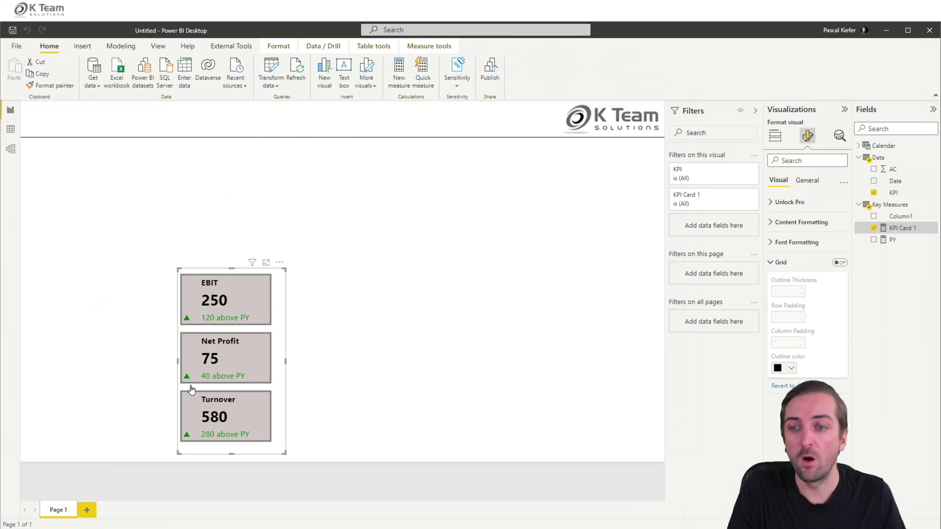
- Rename EBITDA_AC to var_value in KPI Card 1, including its line-21 reference, and close the editor
{"action": "left_click", "coordinate": [901, 228]}
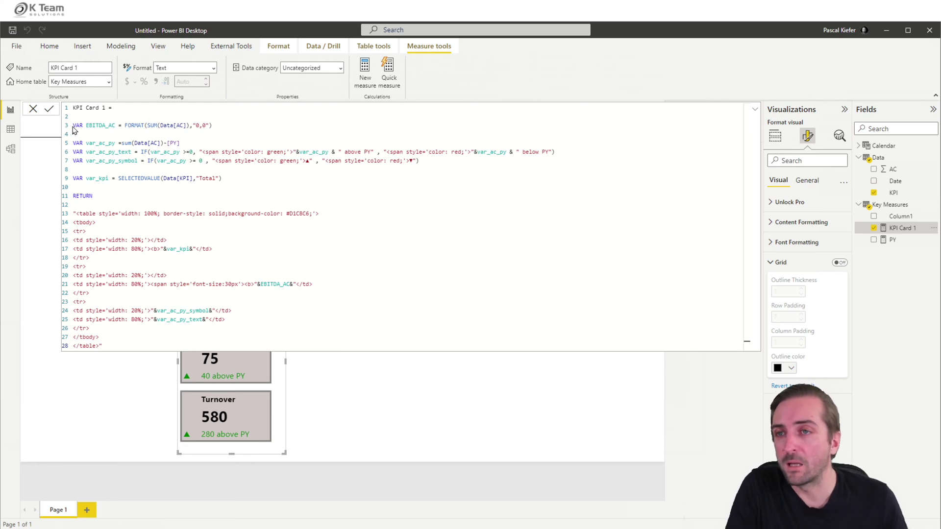
{"action": "double_click", "coordinate": [91, 125]}
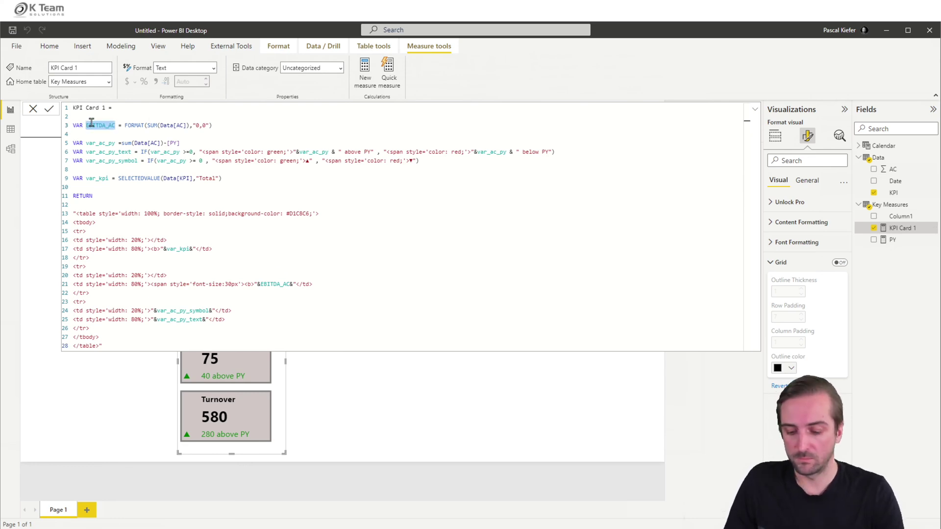
{"action": "type", "text": "var_value"}
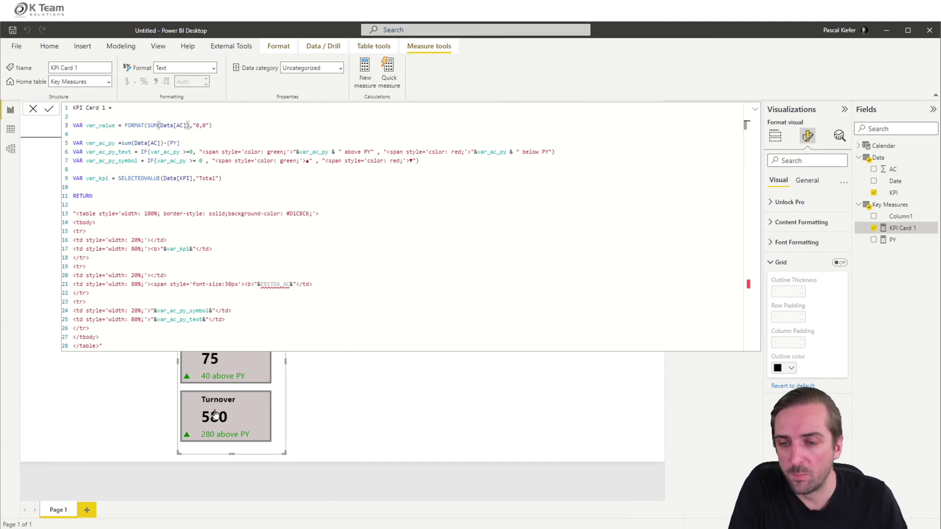
{"action": "left_click_drag", "start_coordinate": [255, 285], "coordinate": [288, 288]}
{"action": "type", "text": "var_ac"}
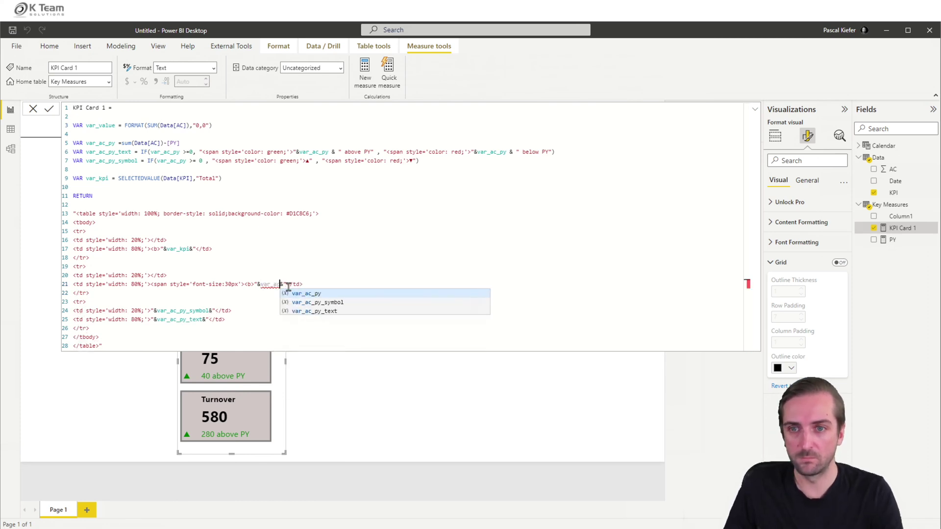
{"action": "key", "text": "BackSpace"}
{"action": "key", "text": "BackSpace"}
{"action": "type", "text": "va"}
{"action": "key", "text": "Tab"}
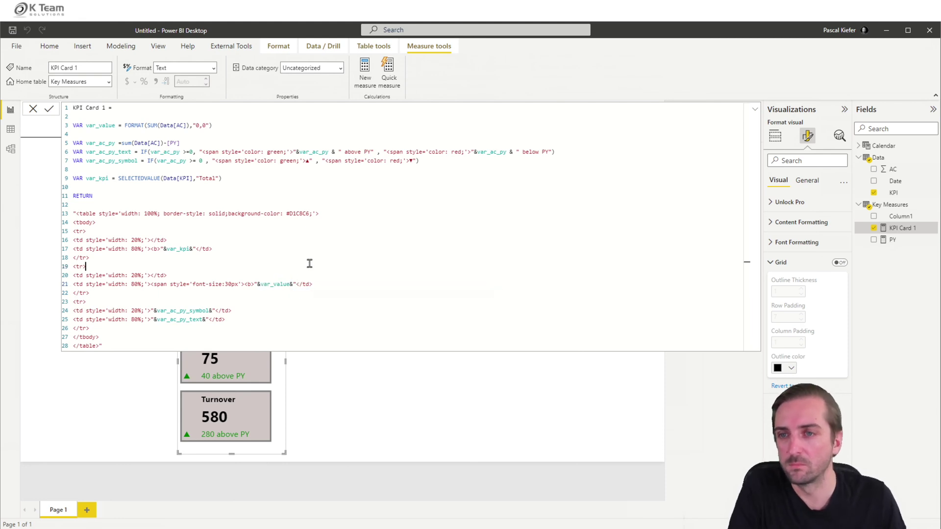
{"action": "left_click", "coordinate": [305, 264]}
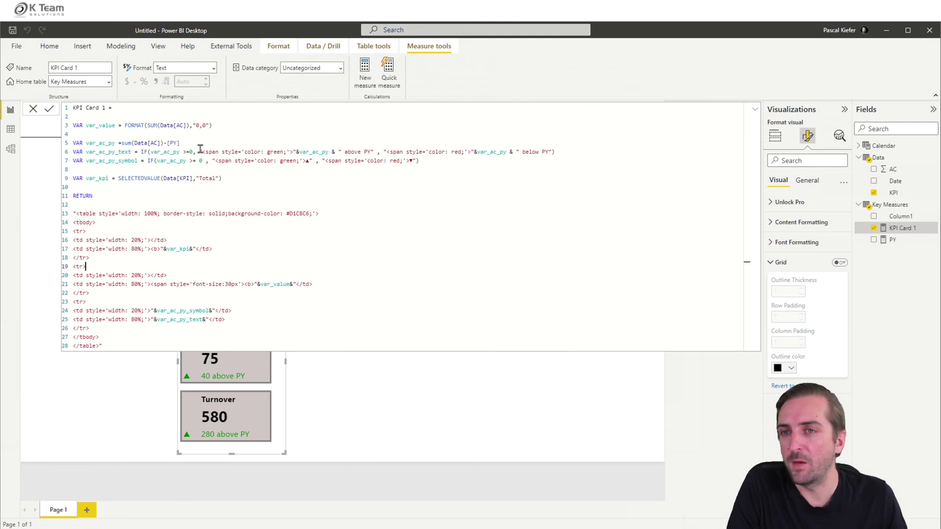
{"action": "left_click_drag", "start_coordinate": [195, 152], "coordinate": [187, 152]}
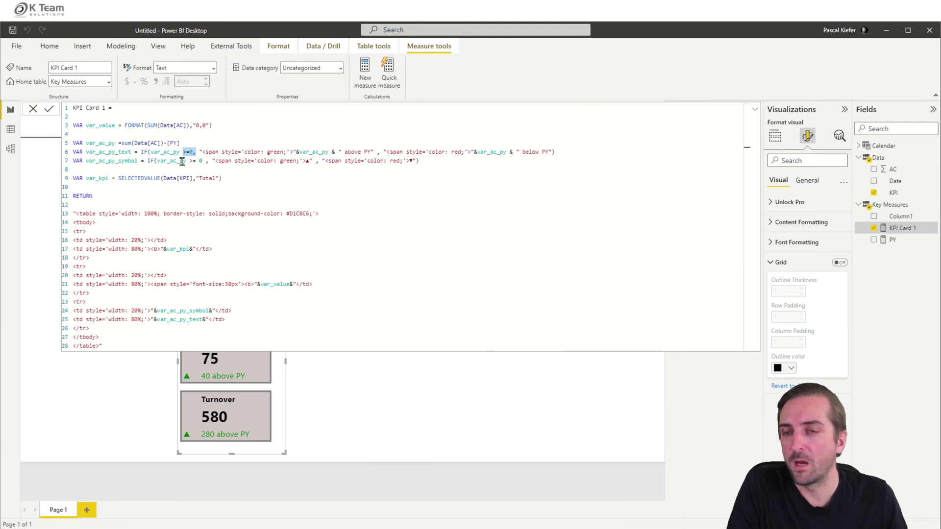
{"action": "left_click", "coordinate": [49, 109]}
{"action": "left_click", "coordinate": [34, 109]}
{"action": "left_click", "coordinate": [494, 250]}
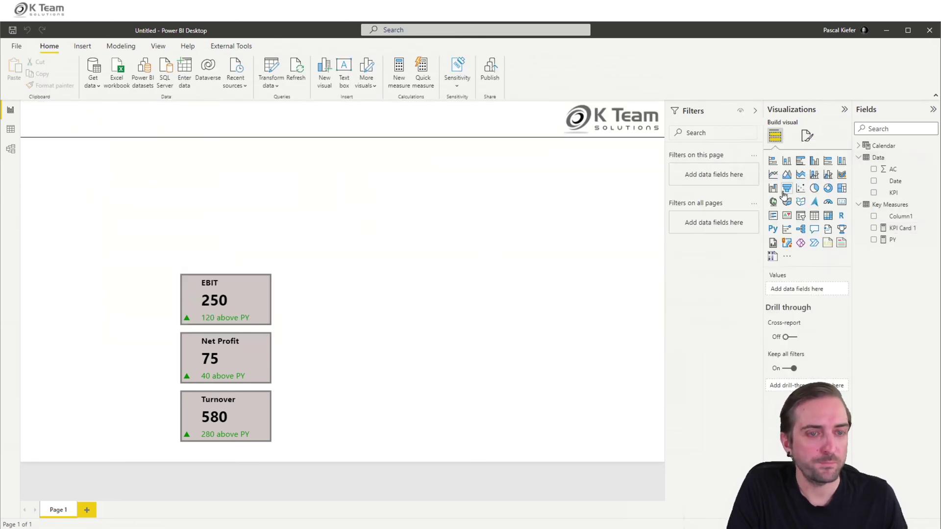
- In Data view, wrap the Calendar table's CALENDARAUTO() formula in ADDCOLUMNS
{"action": "left_click", "coordinate": [10, 129]}
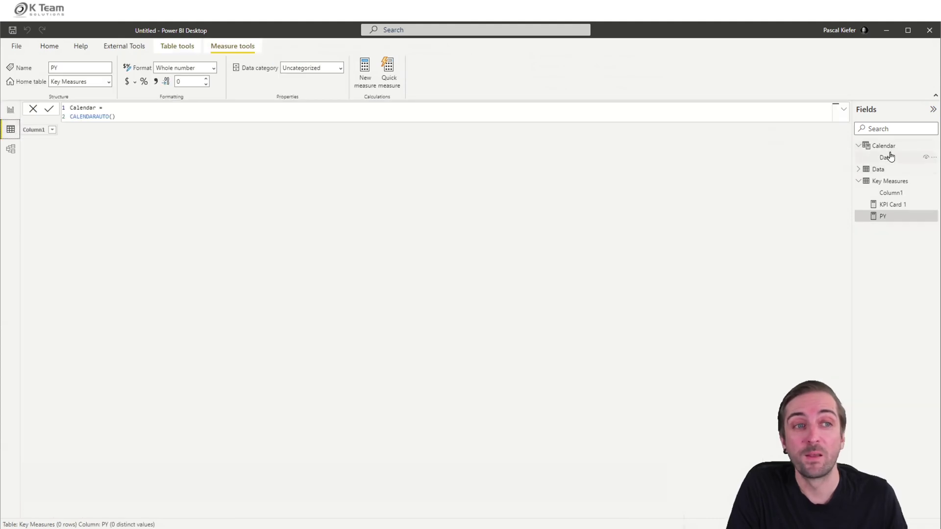
{"action": "left_click", "coordinate": [885, 158]}
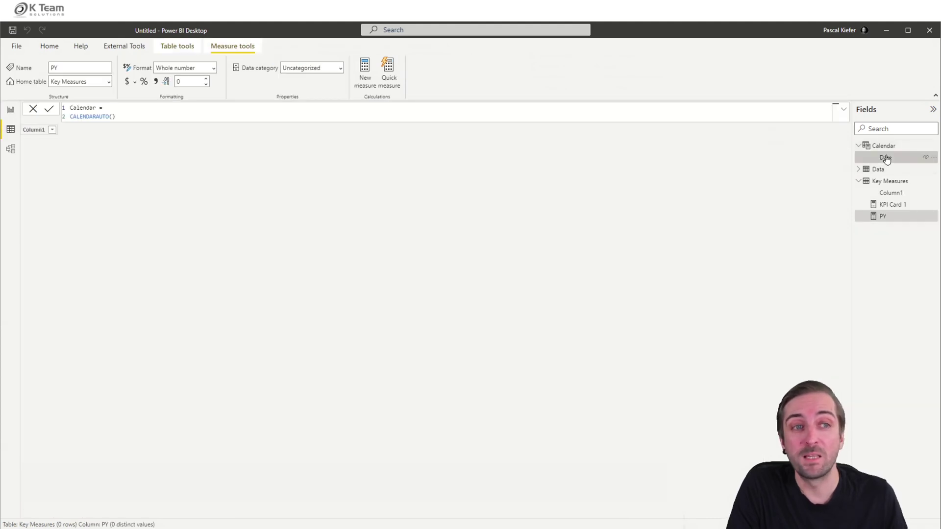
{"action": "left_click", "coordinate": [71, 115]}
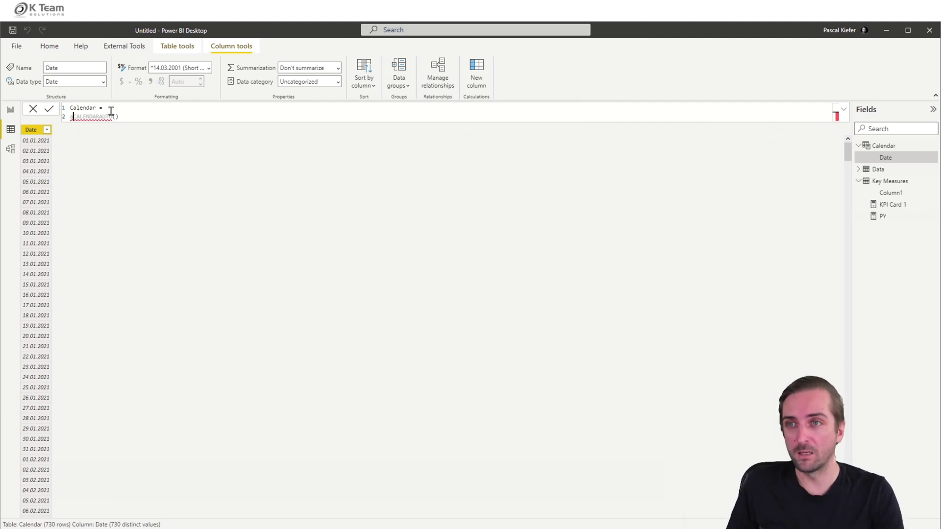
{"action": "type", "text": "addcol"}
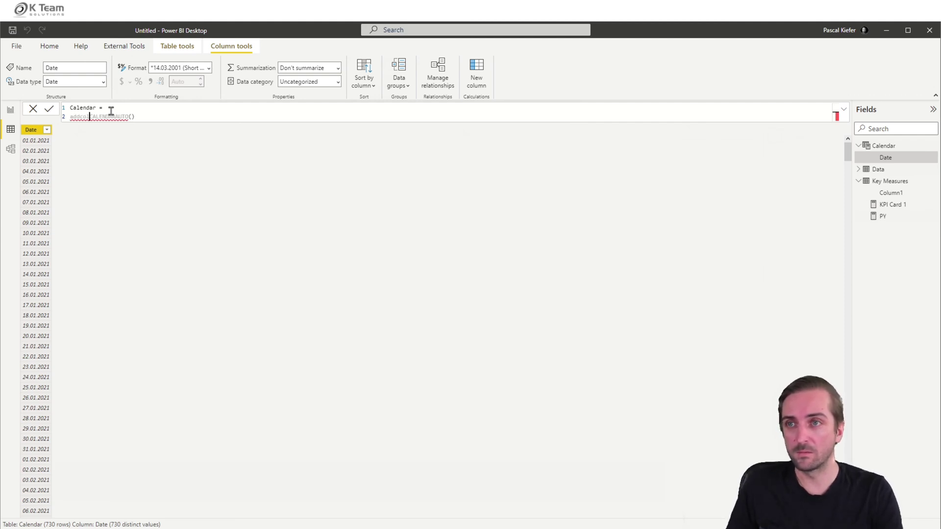
{"action": "type", "text": "umns("}
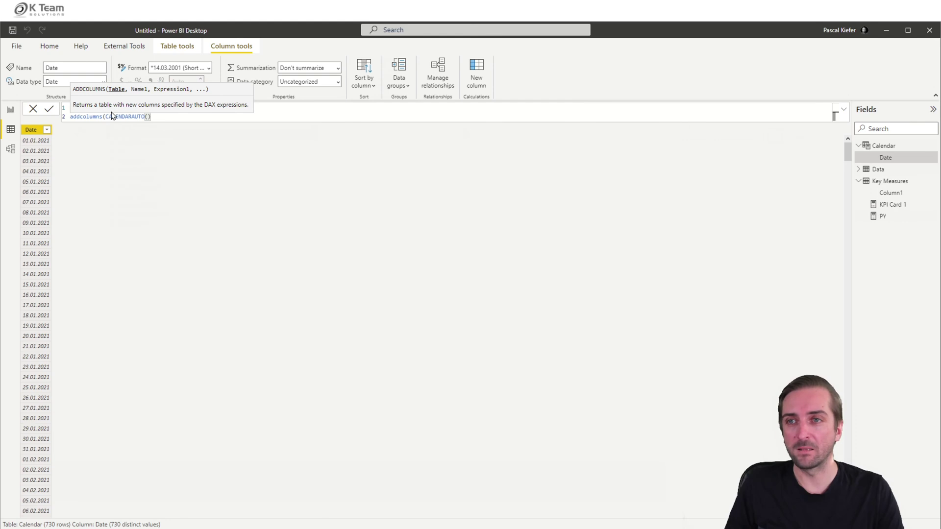
{"action": "key", "text": "End"}
{"action": "key", "text": "shift+Return"}
{"action": "type", "text": ","}
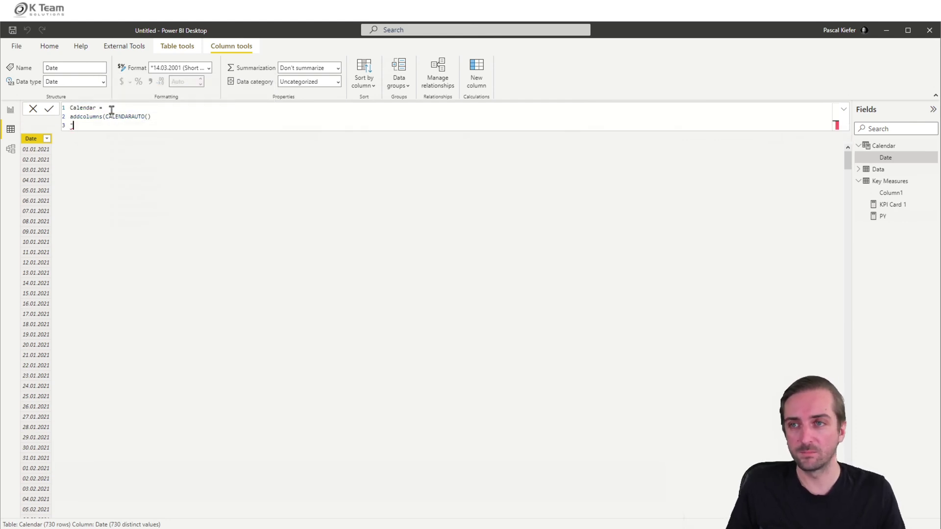
{"action": "left_click", "coordinate": [156, 118]}
{"action": "type", "text": ","}
- Add a YEAR column computed as YEAR([Date]) and commit the Calendar formula
{"action": "left_click", "coordinate": [93, 126]}
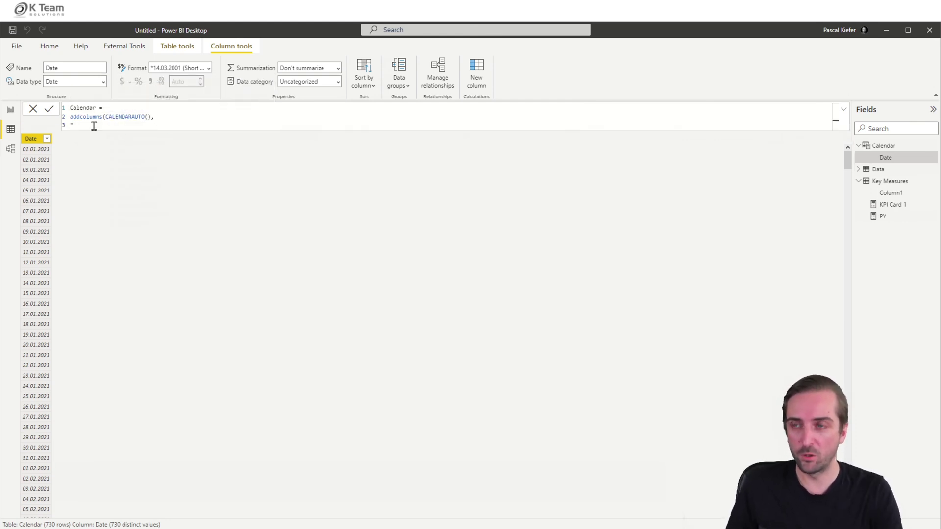
{"action": "type", "text": "year"}
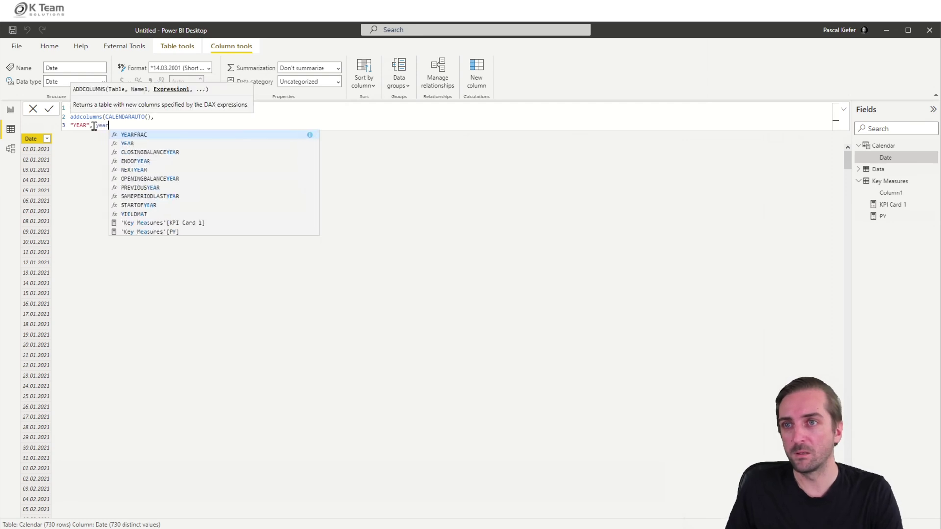
{"action": "key", "text": "Down"}
{"action": "key", "text": "Tab"}
{"action": "type", "text": "["}
{"action": "key", "text": "Up"}
{"action": "key", "text": "Tab"}
{"action": "type", "text": ")"}
{"action": "key", "text": "Return"}
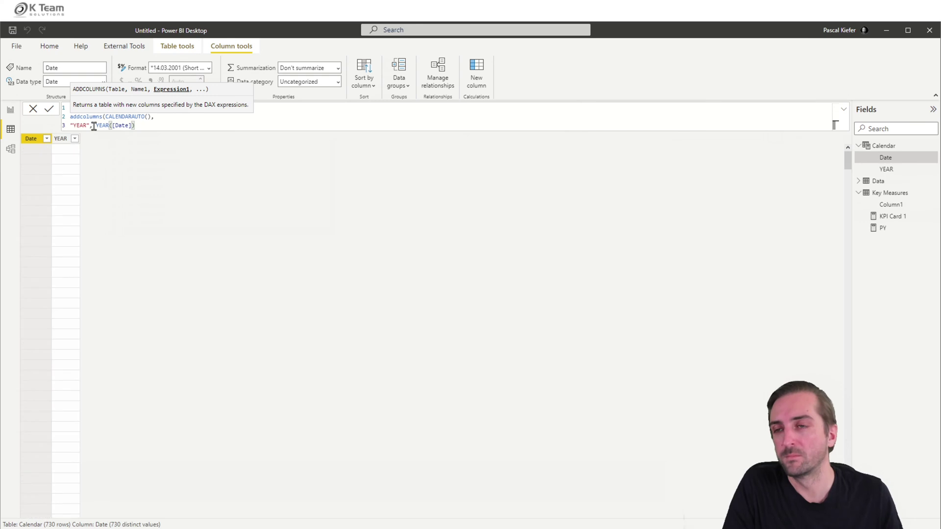
- Filter the page on Calendar YEAR = 2022 using basic filtering, then reposition the cards
{"action": "left_click", "coordinate": [10, 110]}
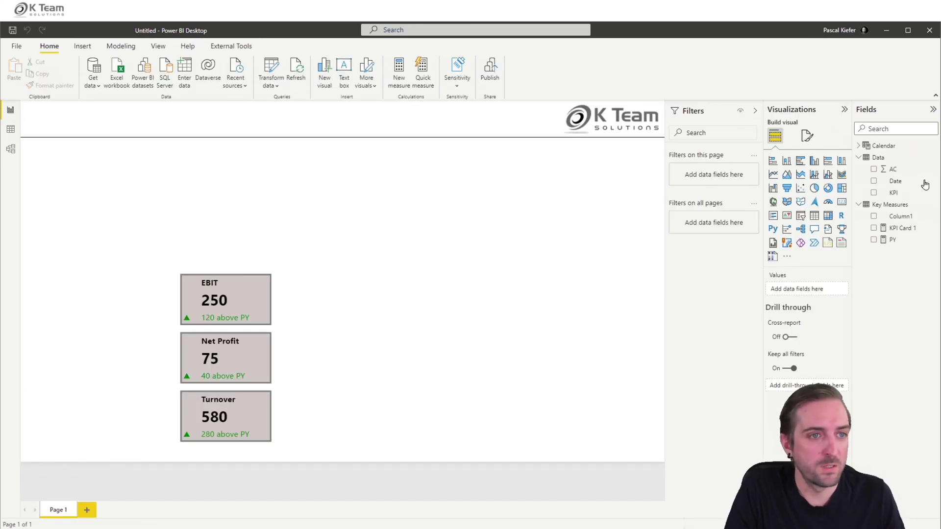
{"action": "left_click", "coordinate": [859, 146]}
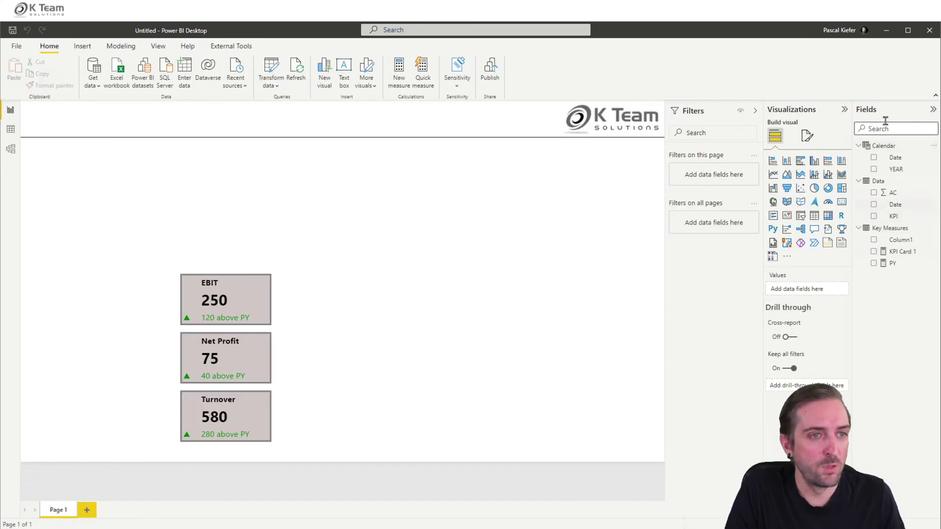
{"action": "left_click_drag", "start_coordinate": [896, 170], "coordinate": [699, 171]}
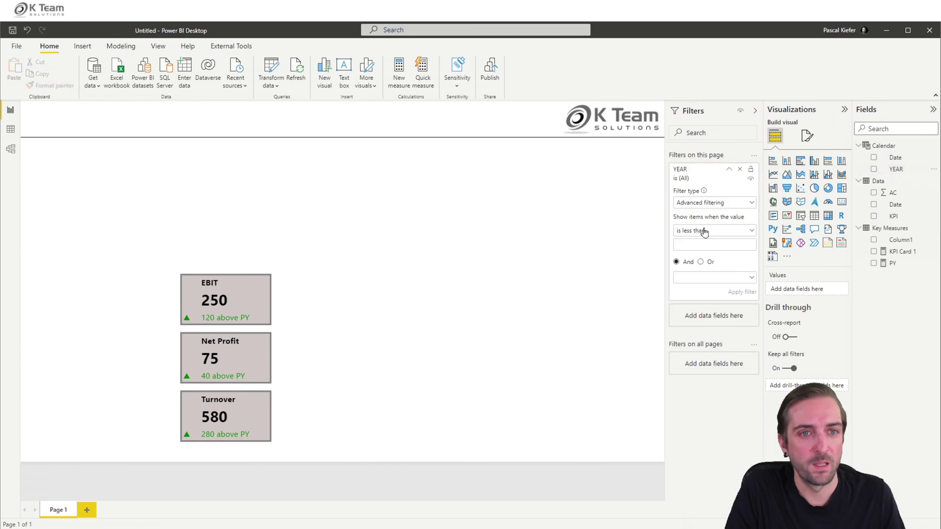
{"action": "left_click", "coordinate": [694, 207]}
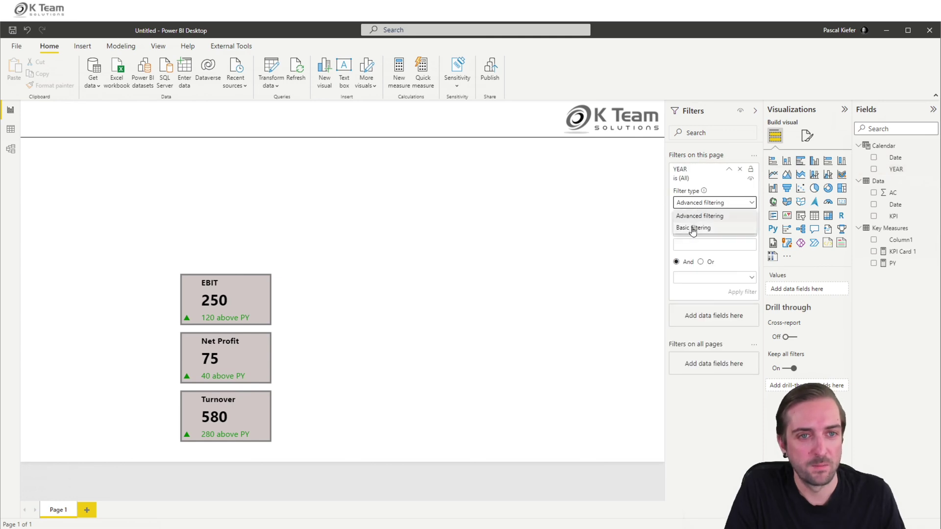
{"action": "left_click", "coordinate": [698, 228]}
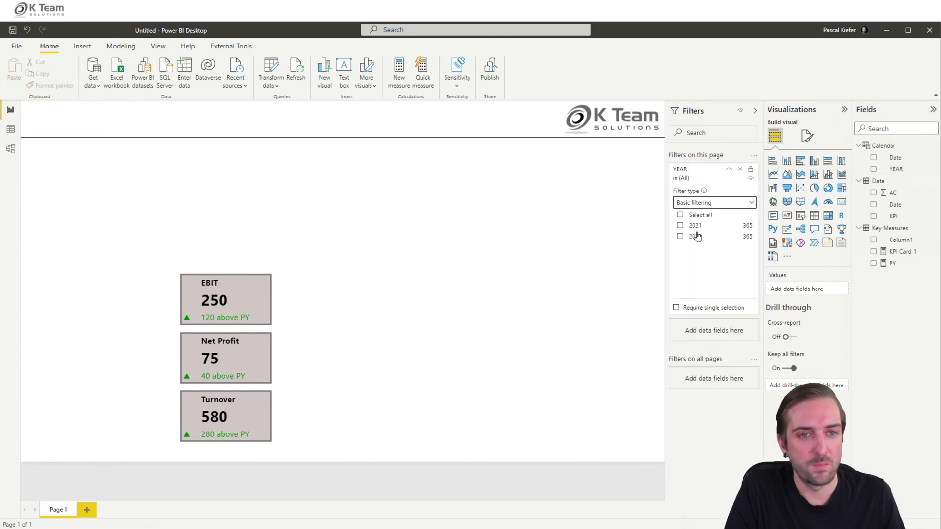
{"action": "left_click", "coordinate": [681, 237]}
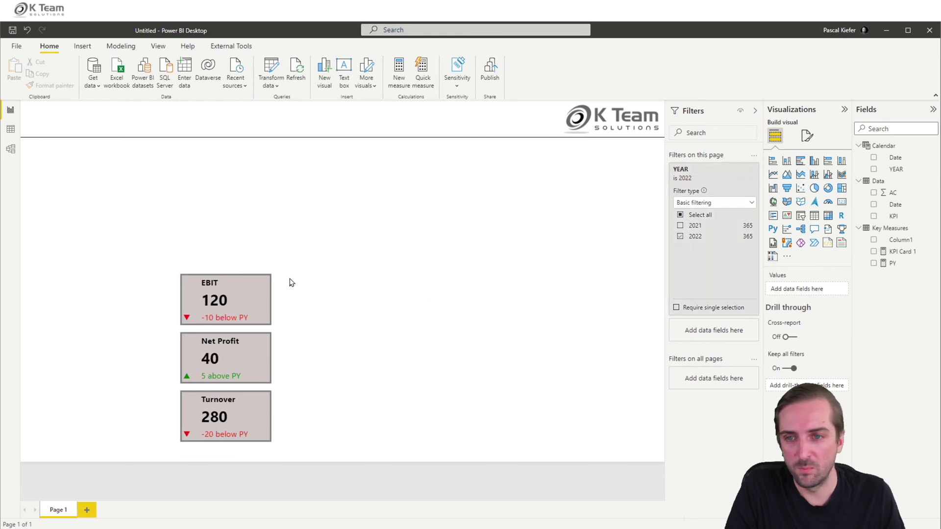
{"action": "left_click_drag", "start_coordinate": [291, 271], "coordinate": [311, 321]}
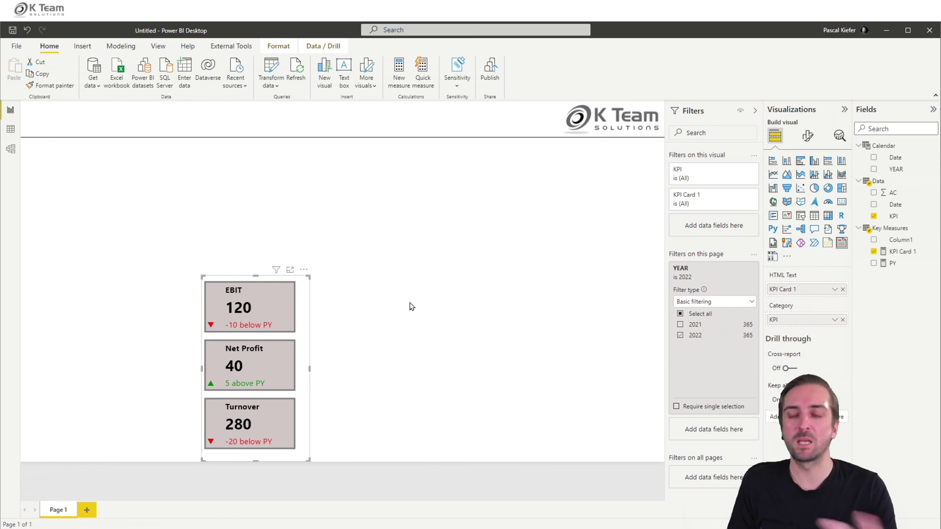
- In KPI Card 1, add VAR var_color = IF(var_ac_py >=0, "green", "red") below var_kpi
{"action": "left_click", "coordinate": [902, 251]}
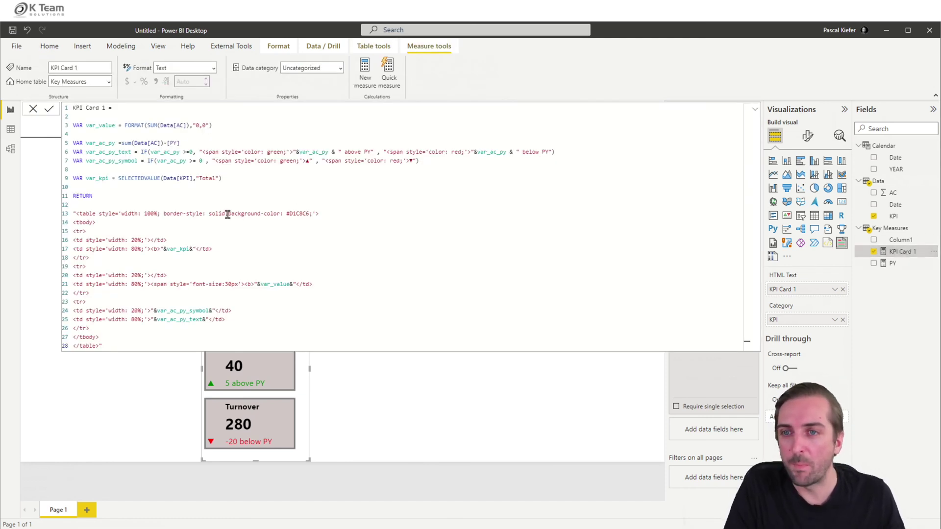
{"action": "left_click_drag", "start_coordinate": [227, 214], "coordinate": [293, 214]}
{"action": "left_click", "coordinate": [314, 214]}
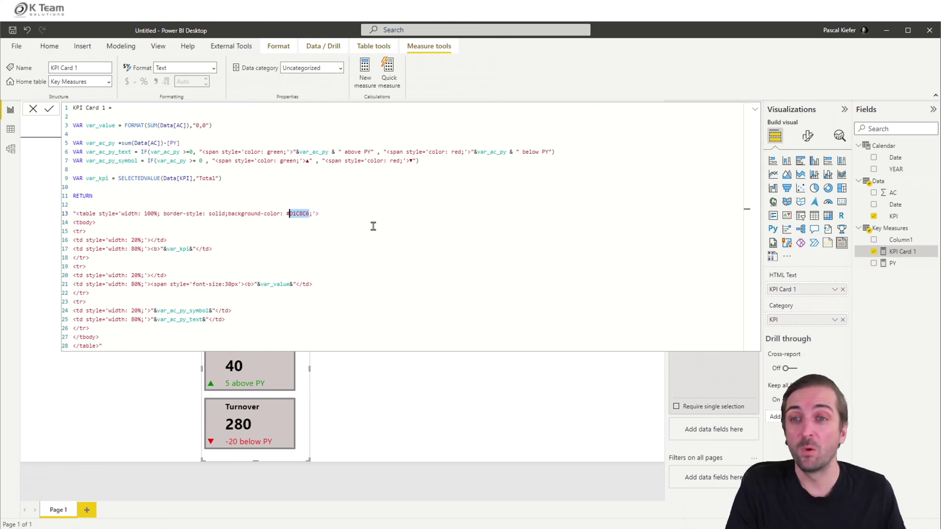
{"action": "left_click", "coordinate": [247, 182]}
{"action": "key", "text": "Return"}
{"action": "key", "text": "Return"}
{"action": "key", "text": "Return"}
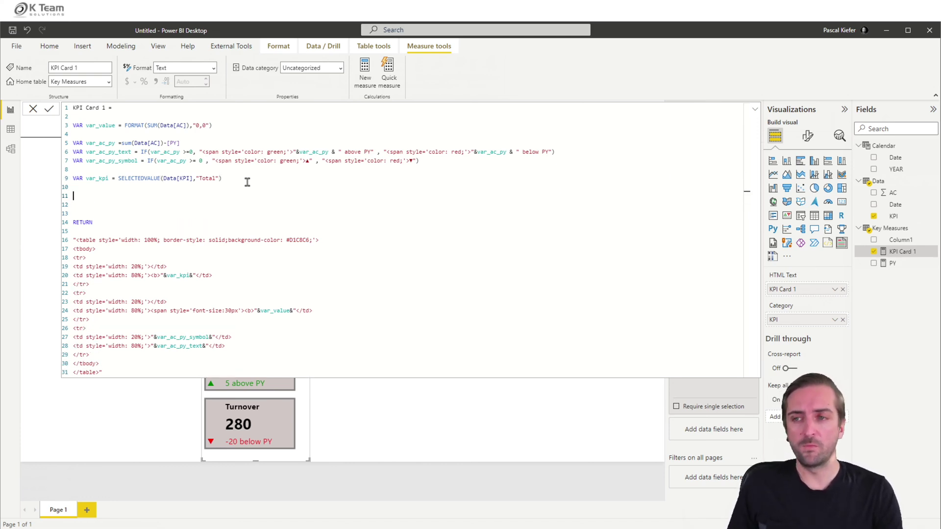
{"action": "type", "text": "VAR var_color ="}
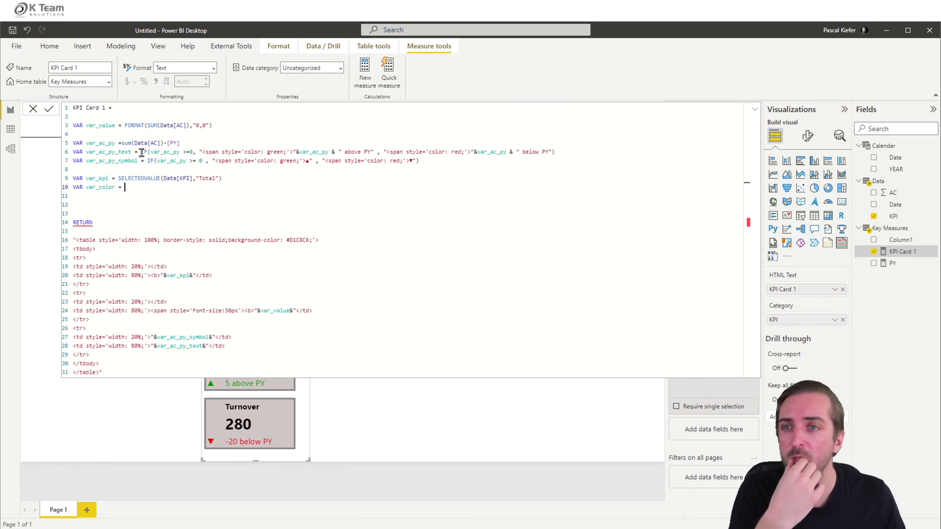
{"action": "left_click_drag", "start_coordinate": [142, 152], "coordinate": [194, 153]}
{"action": "key", "text": "ctrl+c"}
{"action": "left_click", "coordinate": [152, 187]}
{"action": "key", "text": "ctrl+v"}
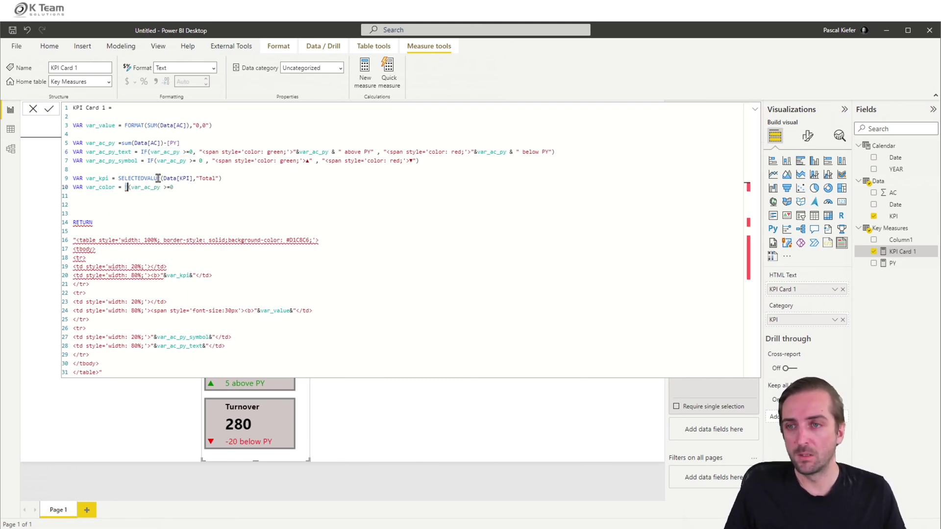
{"action": "type", "text": "F(var_ac_py"}
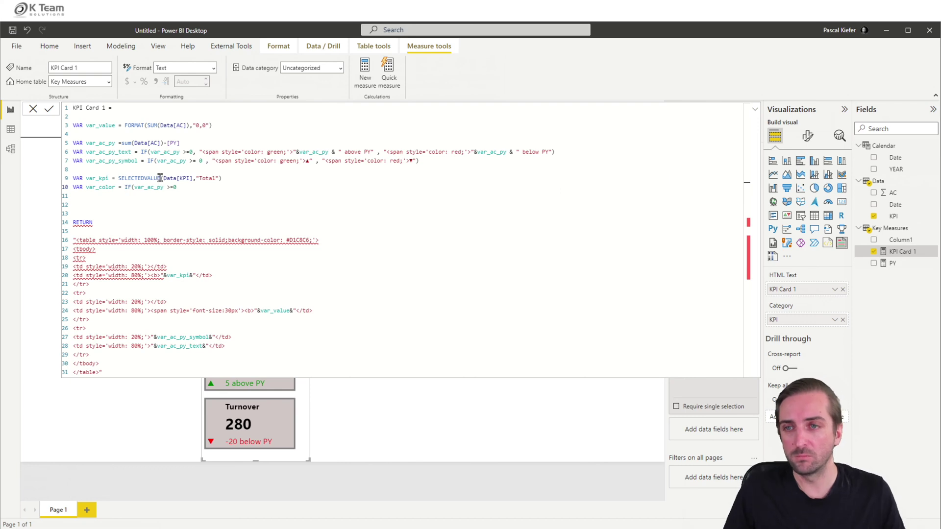
{"action": "type", "text": " >=0 , \""}
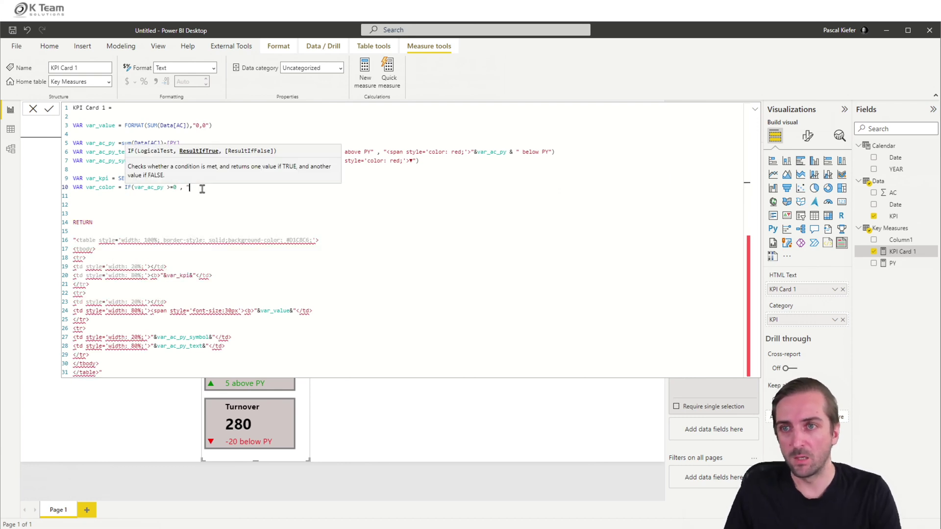
{"action": "type", "text": "green\", \"red\")"}
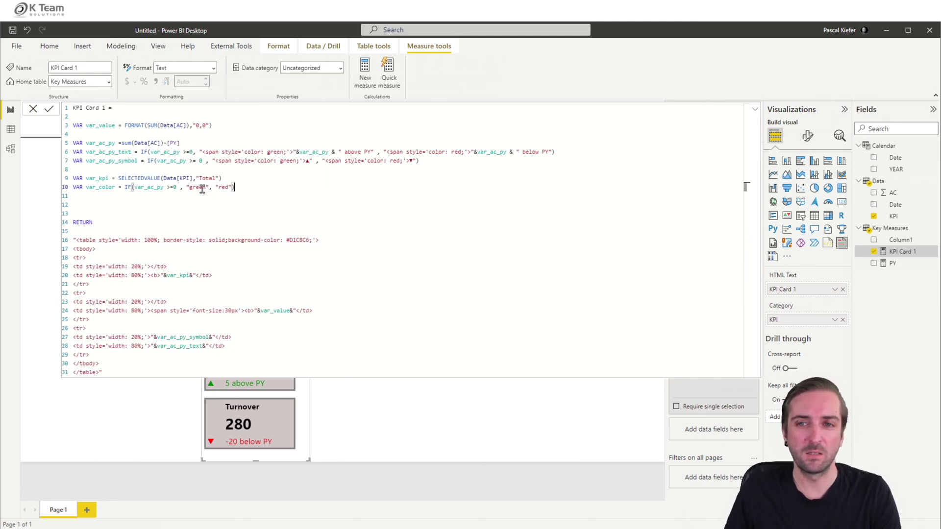
{"action": "key", "text": "Return"}
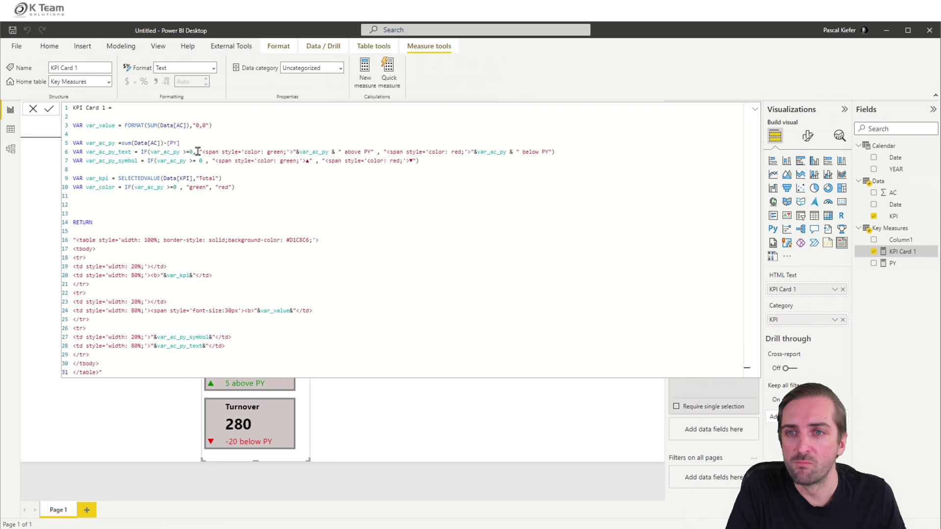
- Remove the green and red span colour tags from the above/below PY text on line 6
{"action": "left_click_drag", "start_coordinate": [198, 152], "coordinate": [296, 152]}
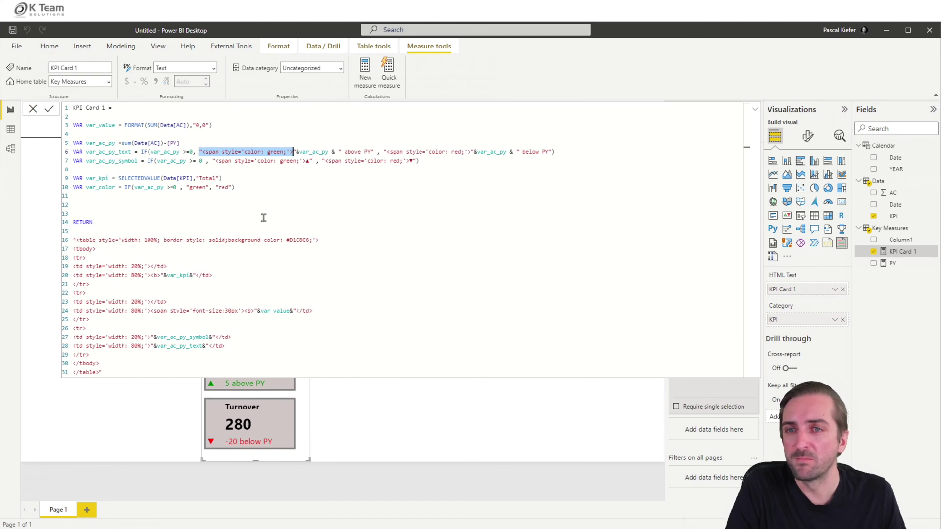
{"action": "key", "text": "Delete"}
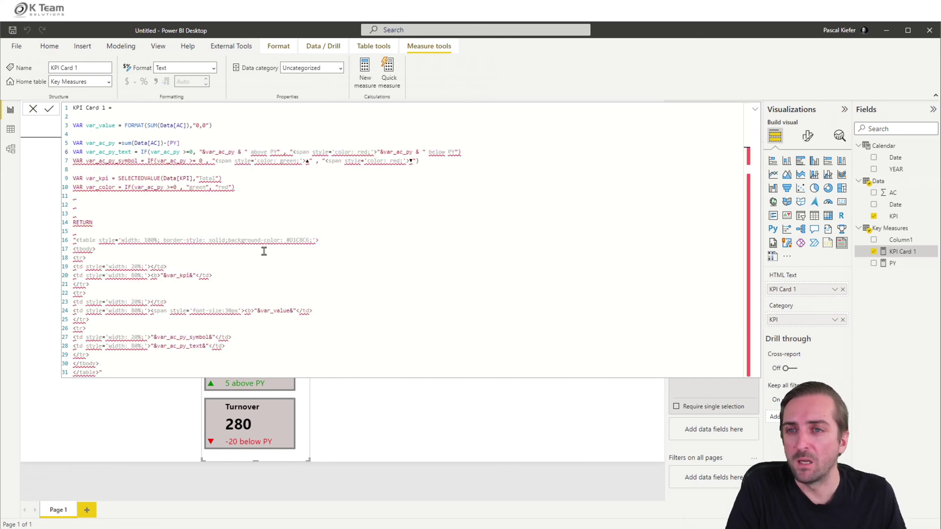
{"action": "key", "text": "Delete"}
{"action": "key", "text": "Delete"}
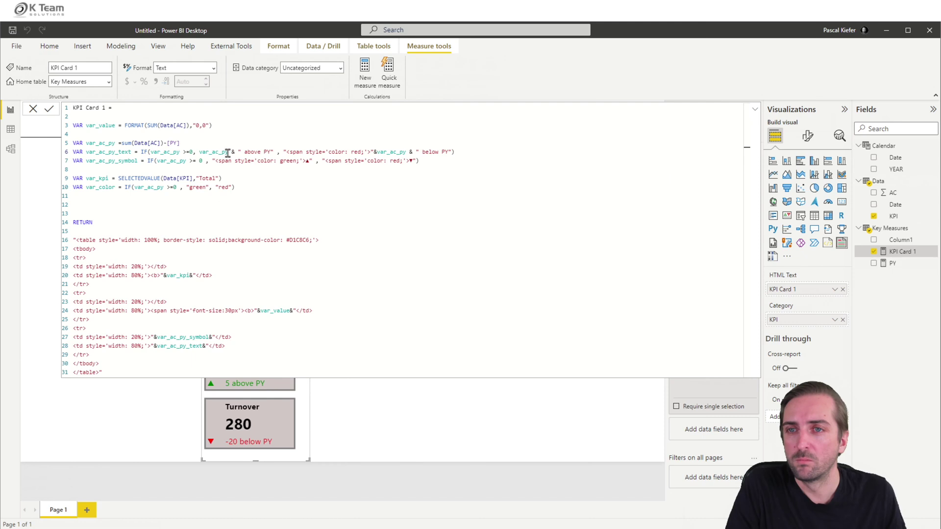
{"action": "left_click", "coordinate": [233, 153]}
{"action": "type", "text": "&"}
{"action": "left_click_drag", "start_coordinate": [283, 152], "coordinate": [373, 152]}
{"action": "key", "text": "Delete"}
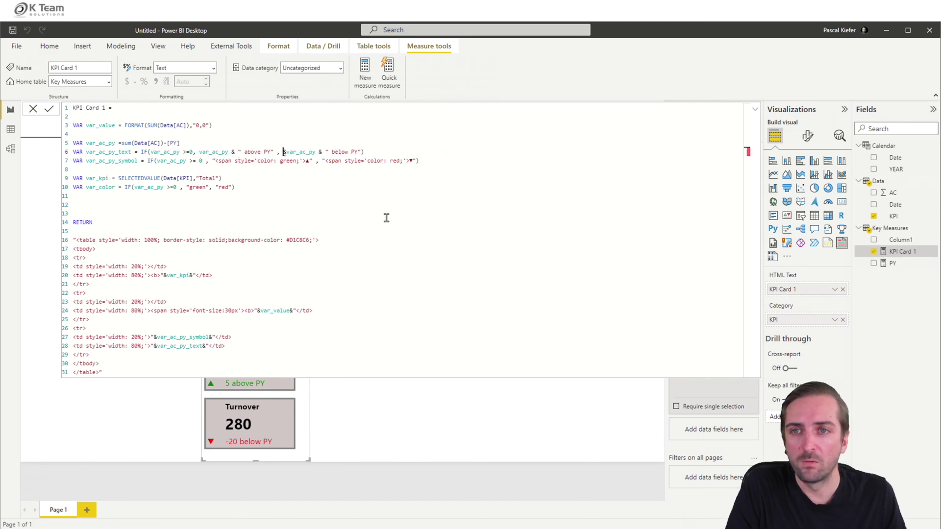
{"action": "key", "text": "Delete"}
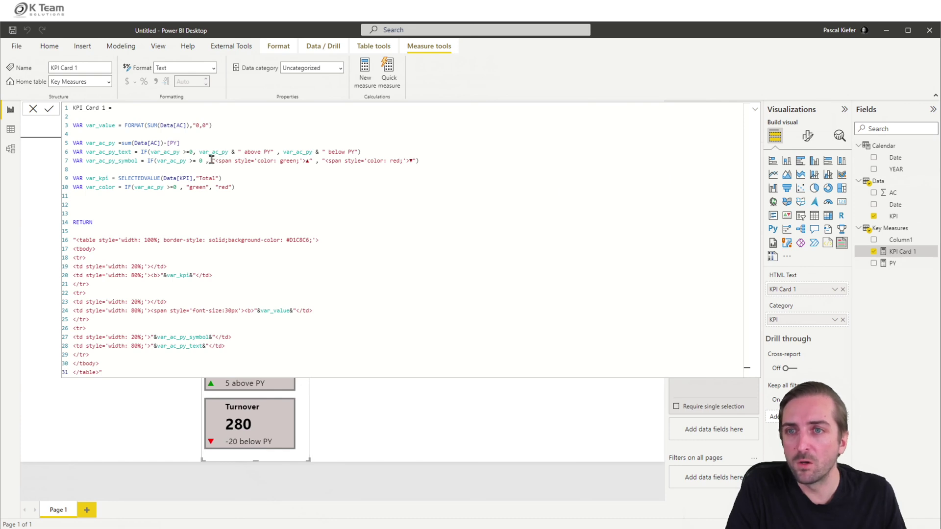
- Strip the green and red span tags from the up and down arrows on line 7
{"action": "left_click_drag", "start_coordinate": [212, 160], "coordinate": [306, 161]}
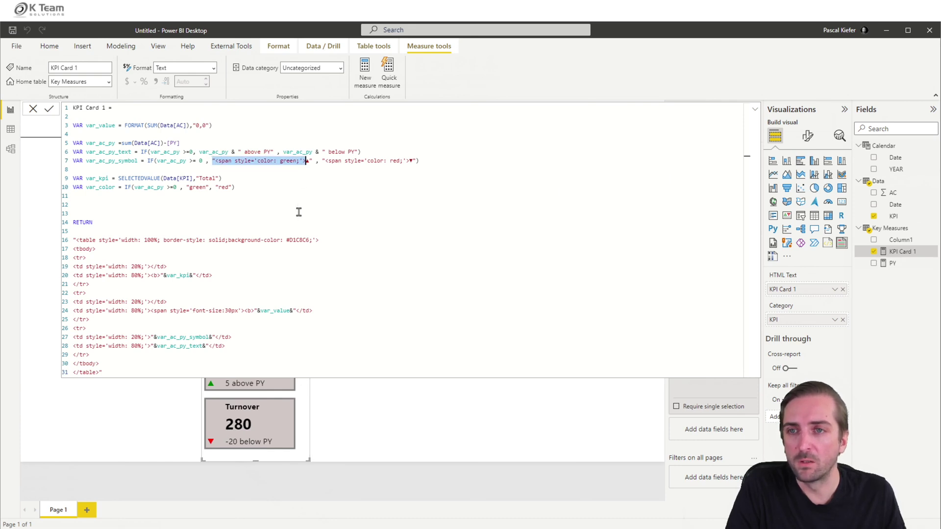
{"action": "left_click", "coordinate": [207, 162]}
{"action": "key", "text": "shift+Right"}
{"action": "key", "text": "shift+Right"}
{"action": "key", "text": "shift+Right"}
{"action": "key", "text": "shift+Right"}
{"action": "key", "text": "shift+Right"}
{"action": "key", "text": "shift+Right"}
{"action": "key", "text": "shift+Right"}
{"action": "key", "text": "shift+Right"}
{"action": "key", "text": "shift+Right"}
{"action": "key", "text": "shift+Right"}
{"action": "key", "text": "shift+Right"}
{"action": "key", "text": "shift+Right"}
{"action": "key", "text": "shift+Right"}
{"action": "key", "text": "shift+Right"}
{"action": "key", "text": "shift+Right"}
{"action": "key", "text": "shift+Right"}
{"action": "key", "text": "shift+Right"}
{"action": "key", "text": "shift+Right"}
{"action": "key", "text": "shift+Right"}
{"action": "key", "text": "shift+Right"}
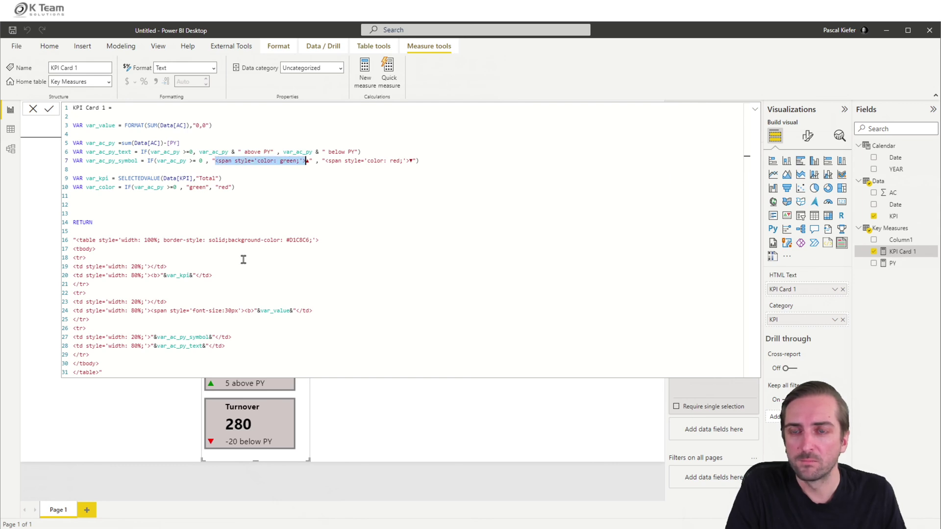
{"action": "key", "text": "BackSpace"}
{"action": "left_click_drag", "start_coordinate": [235, 160], "coordinate": [324, 161]}
{"action": "key", "text": "BackSpace"}
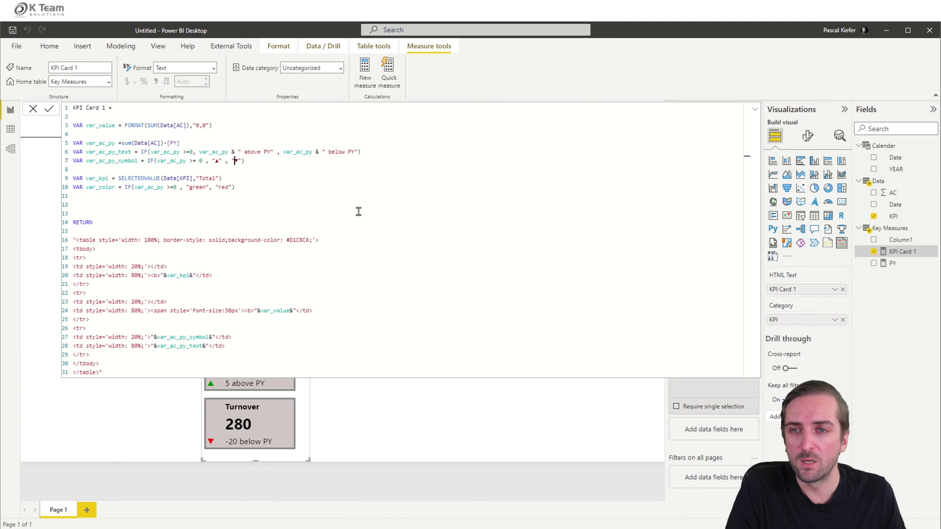
{"action": "key", "text": "Return"}
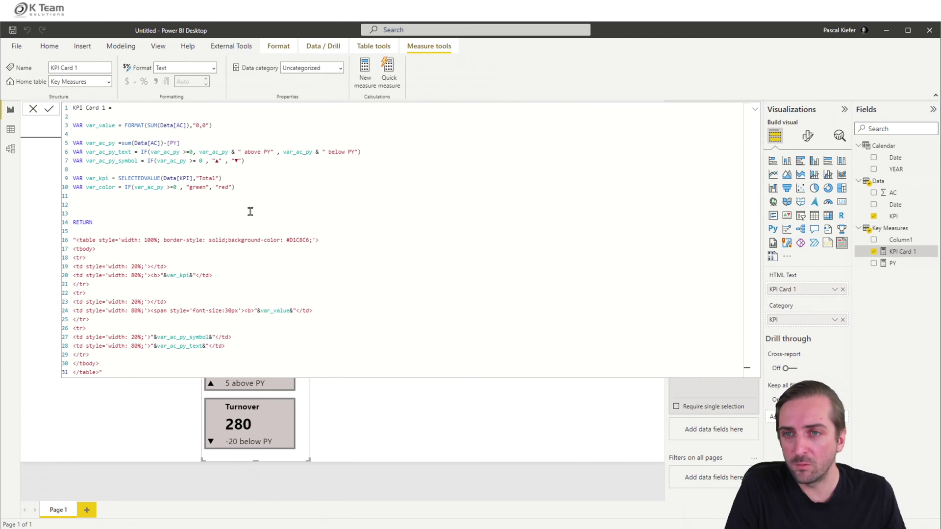
- Replace the fixed background colour #D1C8C6 with "&var_color&" in the measure
{"action": "left_click_drag", "start_coordinate": [286, 240], "coordinate": [312, 241]}
{"action": "type", "text": "\"& "}
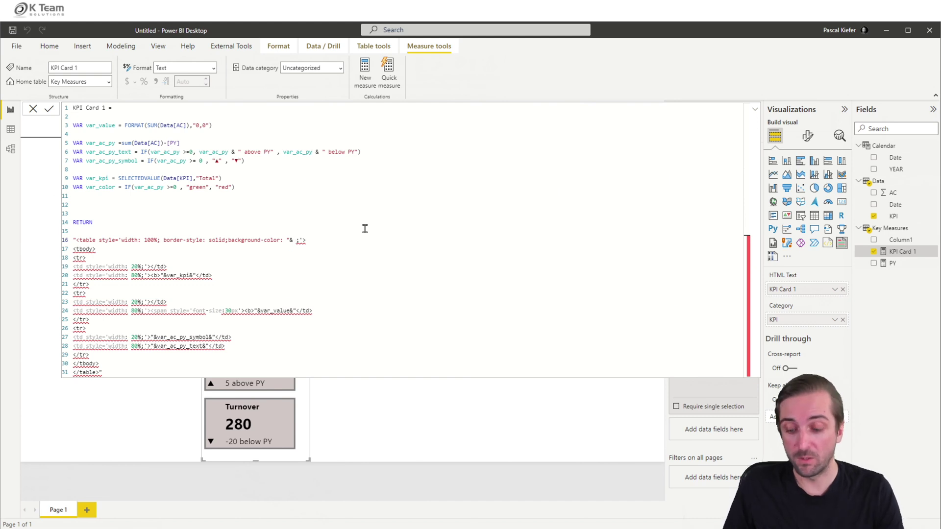
{"action": "type", "text": "var_color"}
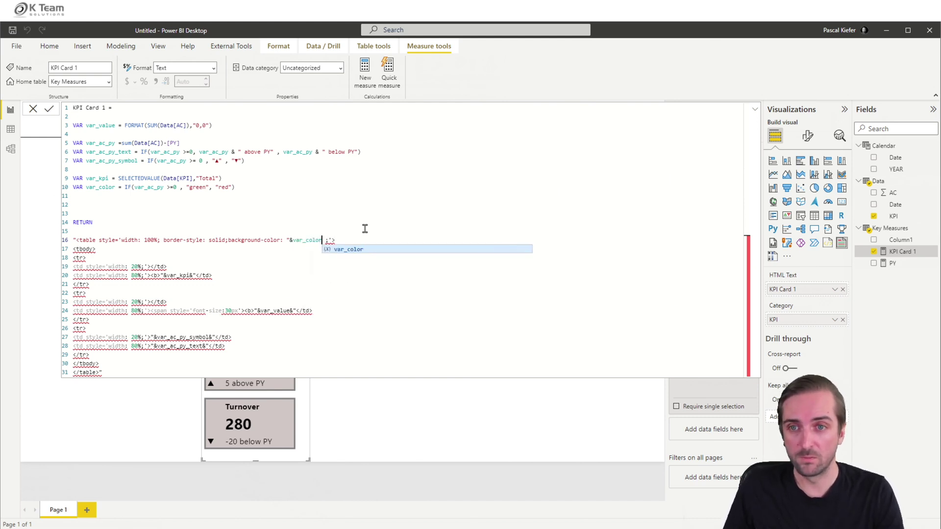
{"action": "type", "text": "&\""}
{"action": "key", "text": "Return"}
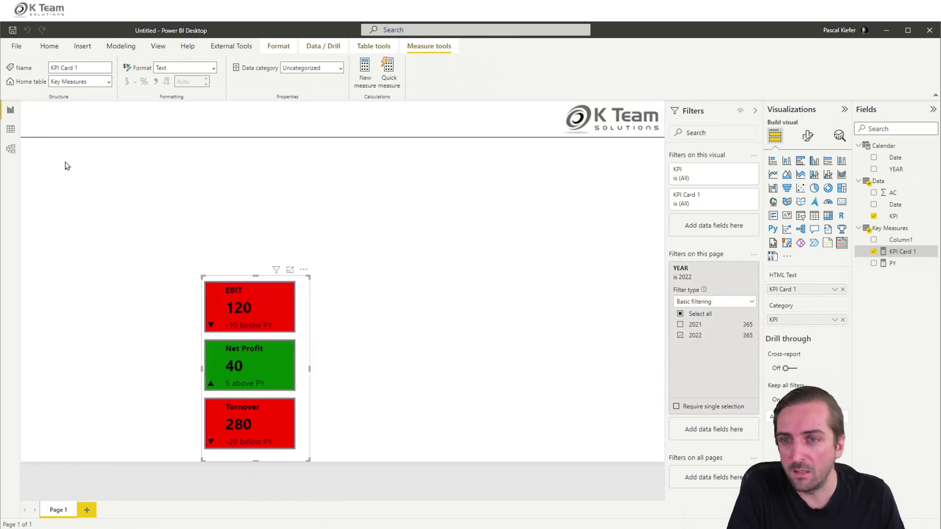
- Shift the HTML card visual a few pixels right, then bring up KPI Card 1's DAX again
{"action": "left_click", "coordinate": [34, 109]}
{"action": "left_click_drag", "start_coordinate": [309, 294], "coordinate": [316, 293]}
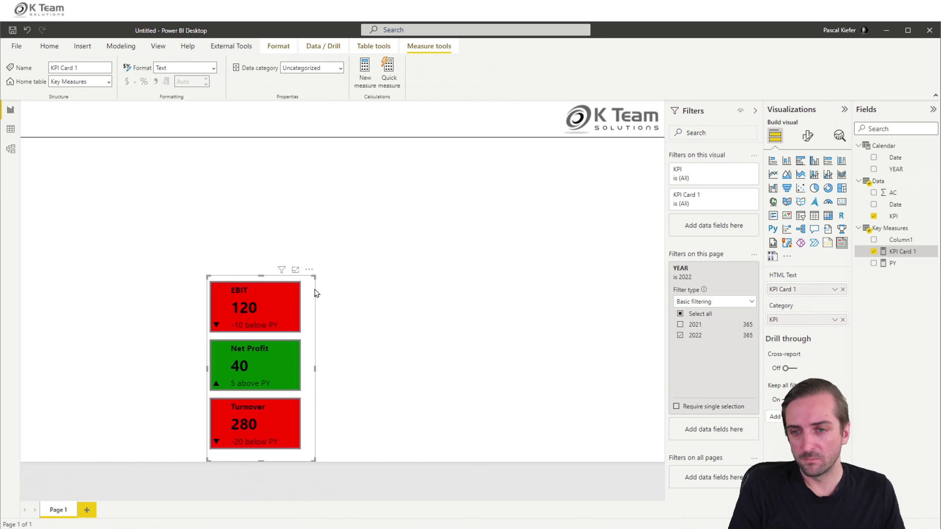
{"action": "left_click", "coordinate": [903, 247]}
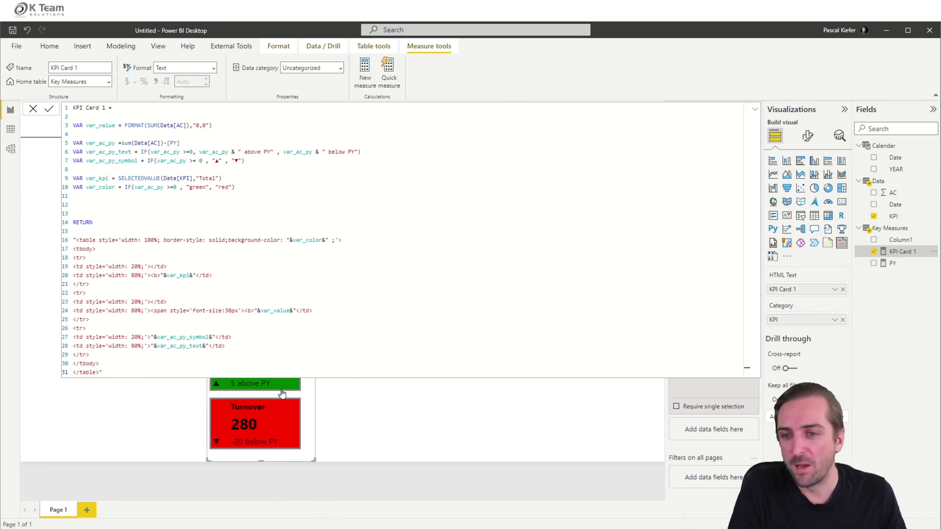
{"action": "left_click", "coordinate": [33, 107]}
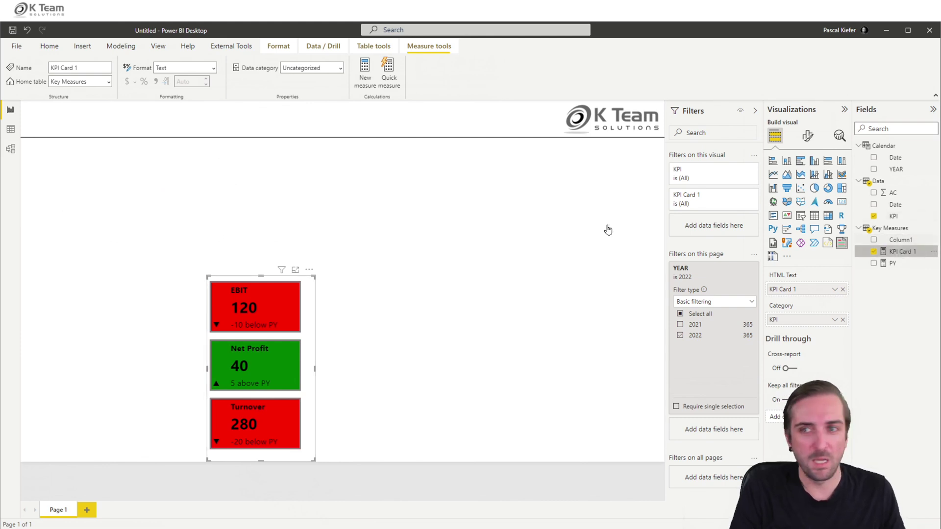
{"action": "left_click", "coordinate": [901, 252]}
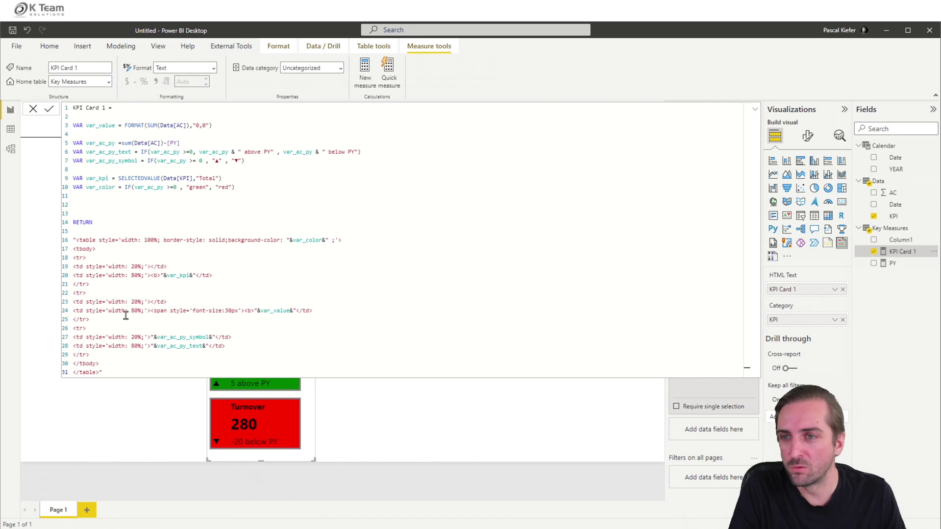
- Put the bold KPI name <b>"&var_kpi&" into the second row's empty first cell
{"action": "left_click", "coordinate": [151, 266]}
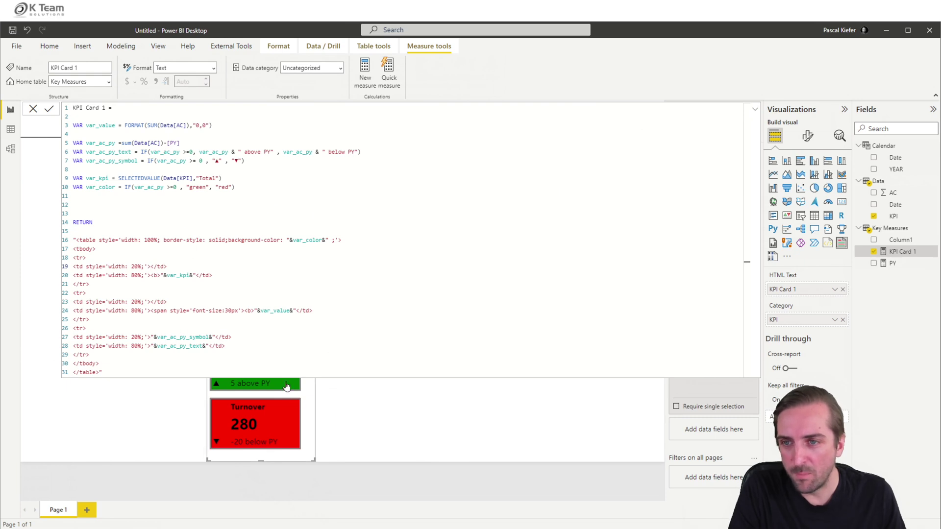
{"action": "left_click", "coordinate": [149, 275]}
{"action": "left_click_drag", "start_coordinate": [150, 275], "coordinate": [195, 273]}
{"action": "left_click", "coordinate": [150, 302]}
{"action": "key", "text": "ctrl+v"}
{"action": "key", "text": "Return"}
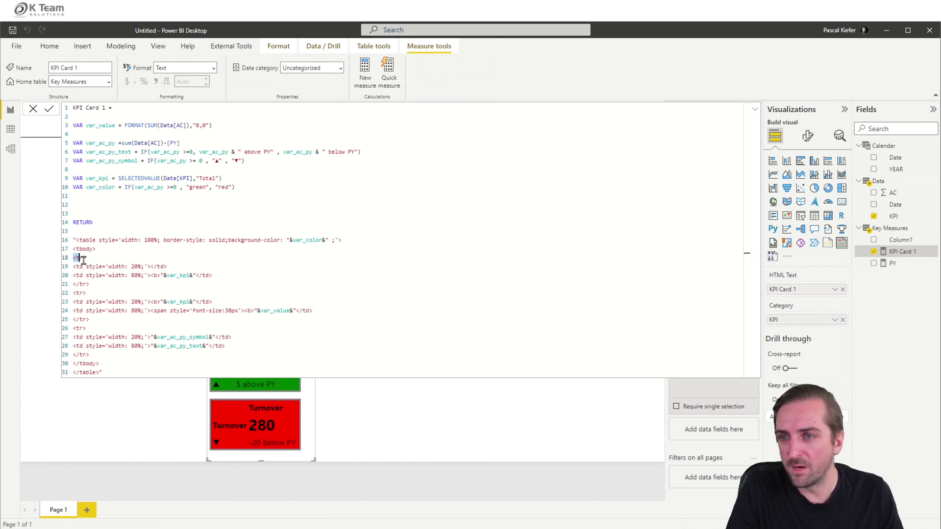
- Delete the first table row (lines 18–21) and widen the KPI card visual
{"action": "left_click_drag", "start_coordinate": [74, 258], "coordinate": [156, 288]}
{"action": "key", "text": "Delete"}
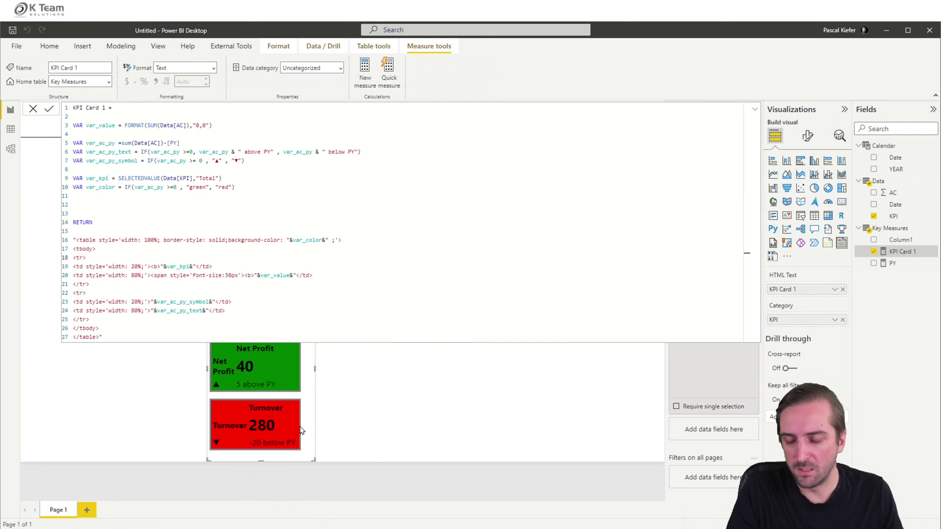
{"action": "left_click_drag", "start_coordinate": [315, 384], "coordinate": [363, 381]}
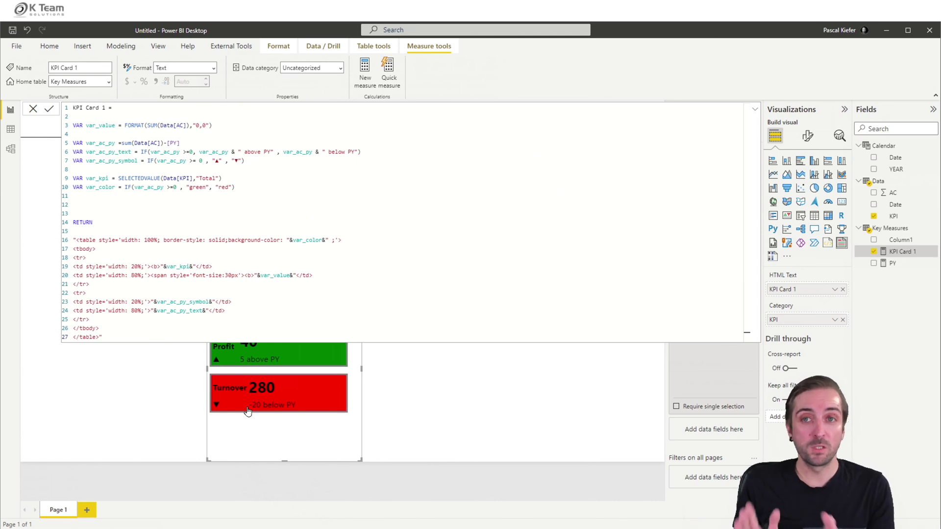
- Change the column widths from 20%/80% to 40%/60% and resize the card visual
{"action": "left_click", "coordinate": [131, 268]}
{"action": "key", "text": "Delete"}
{"action": "type", "text": "4"}
{"action": "key", "text": "Down"}
{"action": "key", "text": "BackSpace"}
{"action": "type", "text": "6"}
{"action": "key", "text": "Down"}
{"action": "key", "text": "Delete"}
{"action": "type", "text": "4"}
{"action": "key", "text": "Down"}
{"action": "key", "text": "Return"}
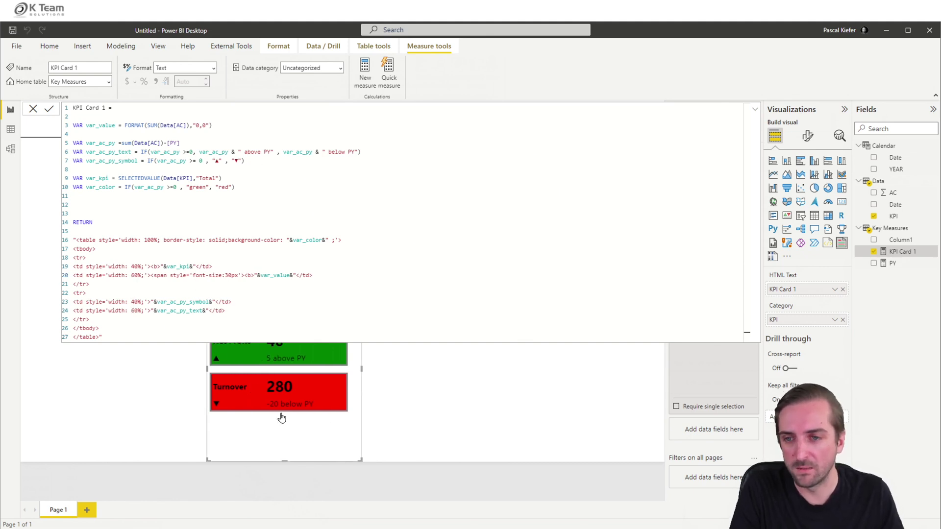
{"action": "left_click", "coordinate": [33, 108]}
{"action": "left_click_drag", "start_coordinate": [362, 274], "coordinate": [342, 282]}
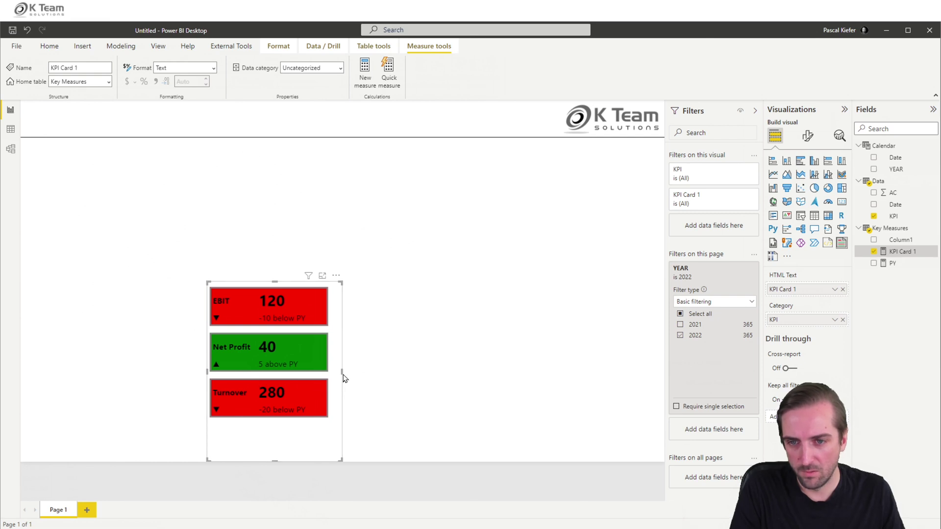
- Change KPI Card 1's value font-size from 30px to 20px and resize the card visual to fit
{"action": "left_click_drag", "start_coordinate": [342, 370], "coordinate": [348, 370]}
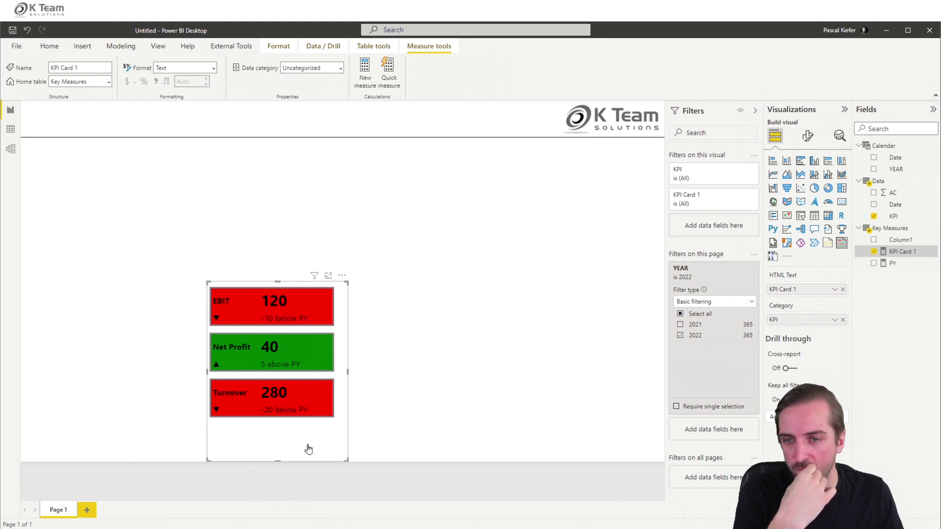
{"action": "left_click", "coordinate": [899, 251]}
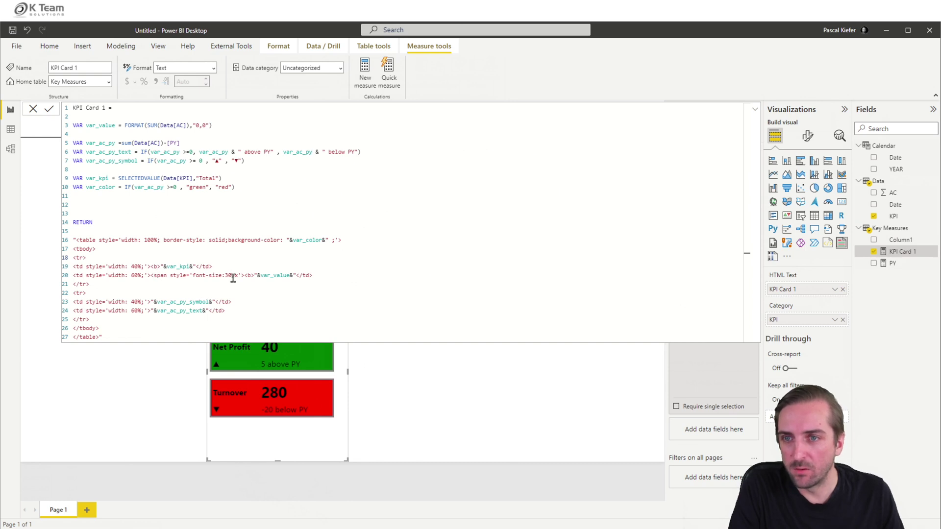
{"action": "left_click", "coordinate": [228, 275]}
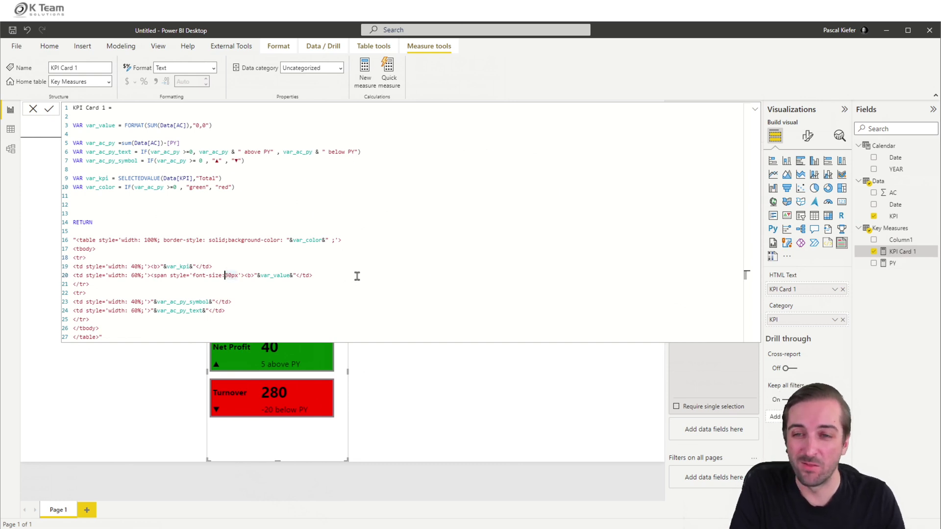
{"action": "key", "text": "BackSpace"}
{"action": "type", "text": "2"}
{"action": "key", "text": "Return"}
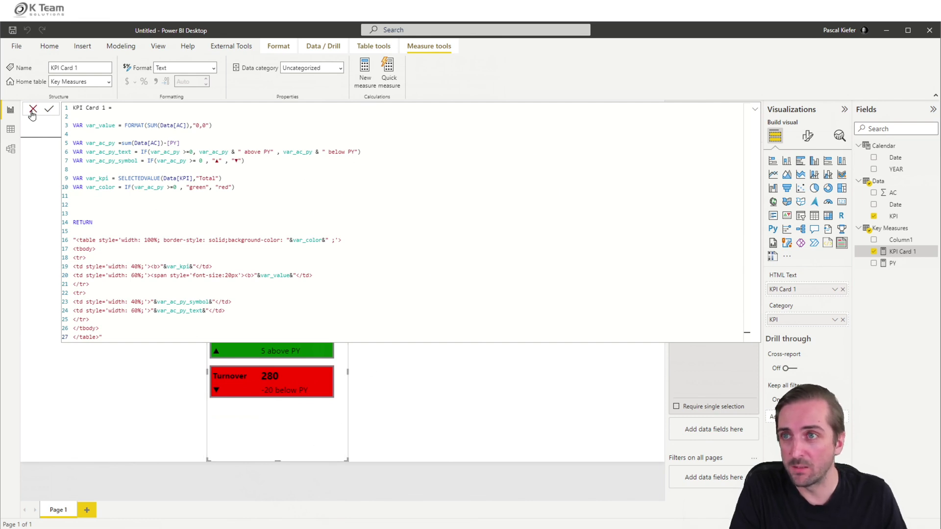
{"action": "left_click", "coordinate": [31, 113]}
{"action": "left_click_drag", "start_coordinate": [346, 278], "coordinate": [330, 331]}
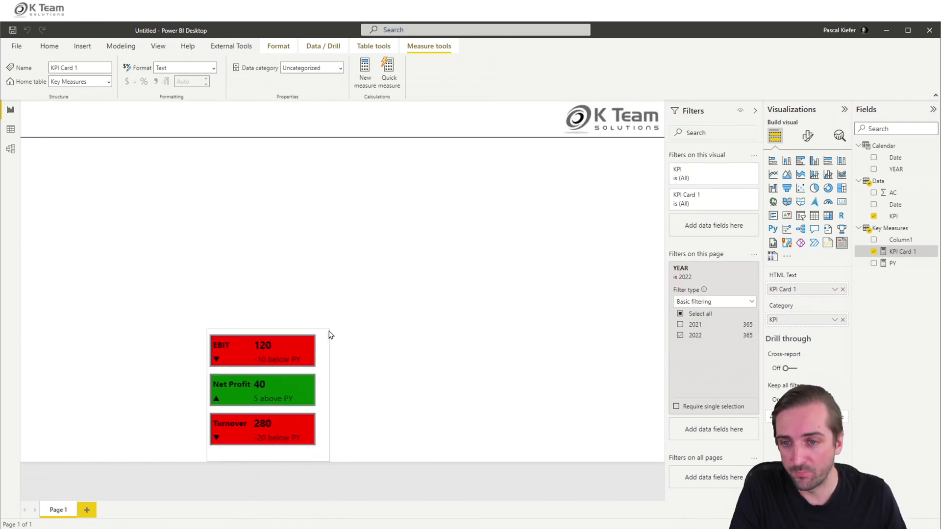
- Bring up KPI Card 1's DAX once more and drag the card visual's right edge slightly outward
{"action": "left_click", "coordinate": [907, 251]}
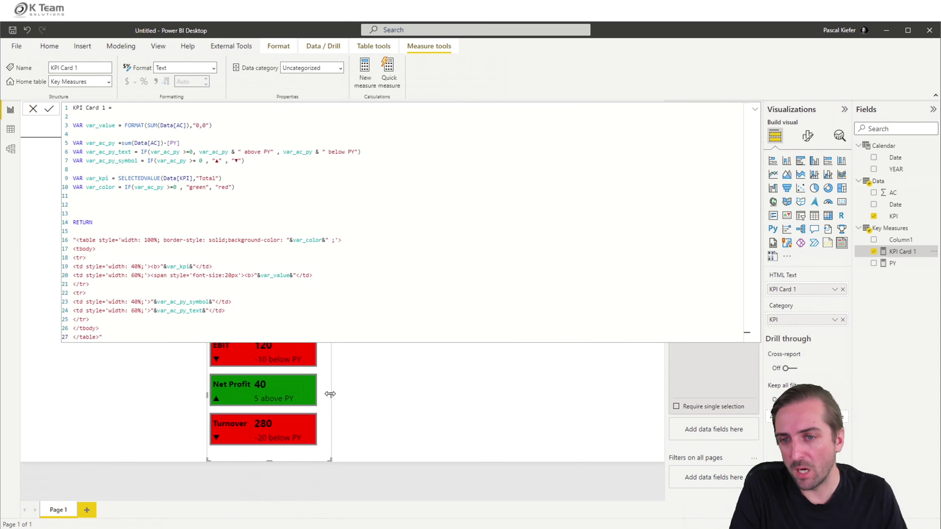
{"action": "left_click_drag", "start_coordinate": [330, 393], "coordinate": [342, 394]}
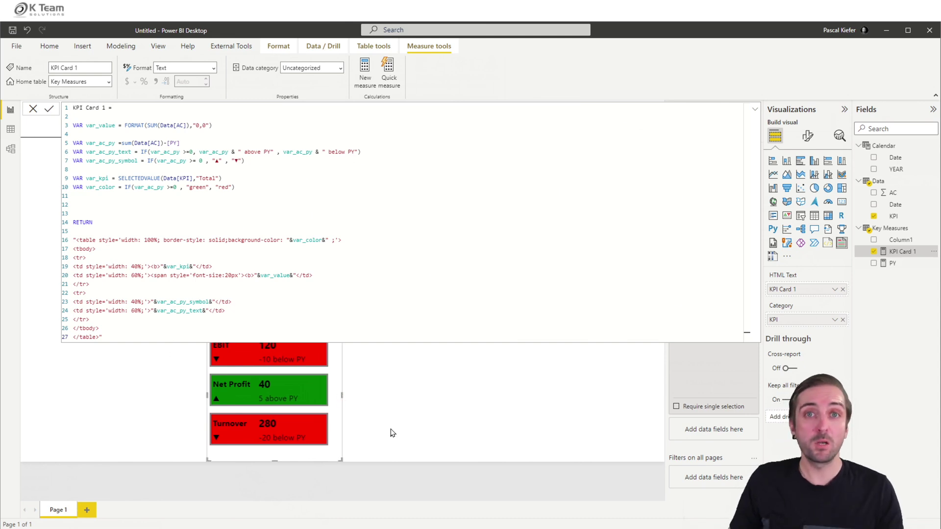